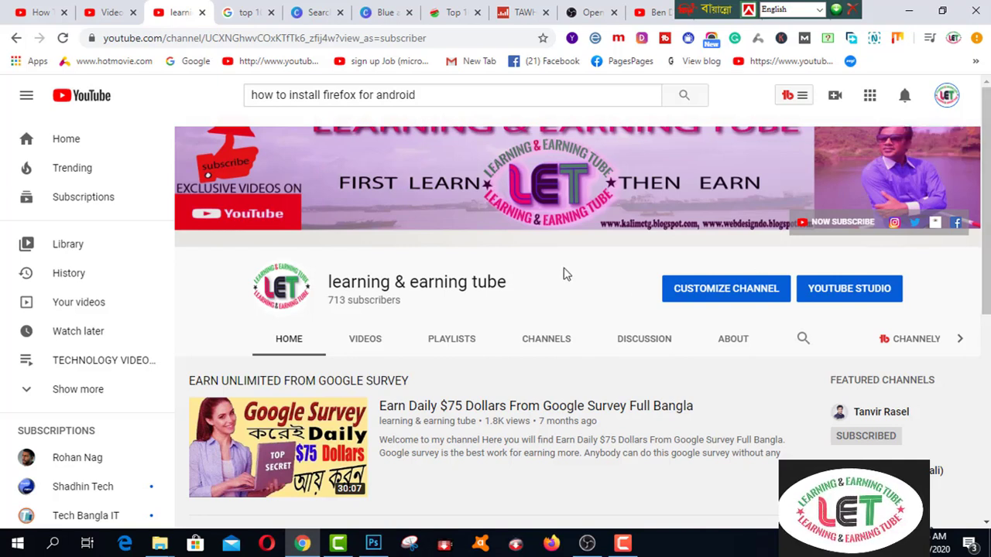
Step: Open the "Top 10 Youtuber in Bangladesh" result from the Google search in a new browser tab and display it
{"action": "scroll", "coordinate": [565, 271], "scroll_direction": "down", "scroll_amount": 1}
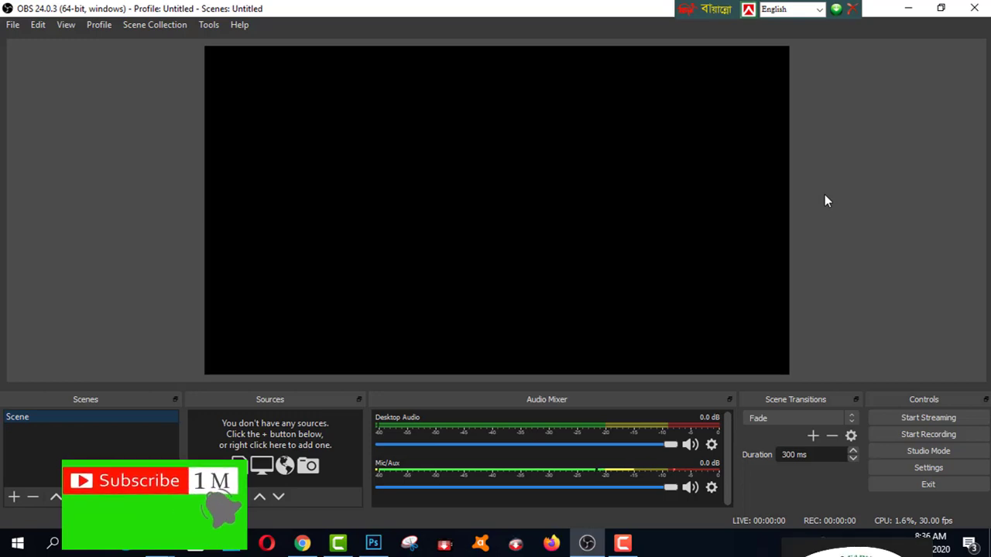
{"action": "left_click", "coordinate": [908, 8]}
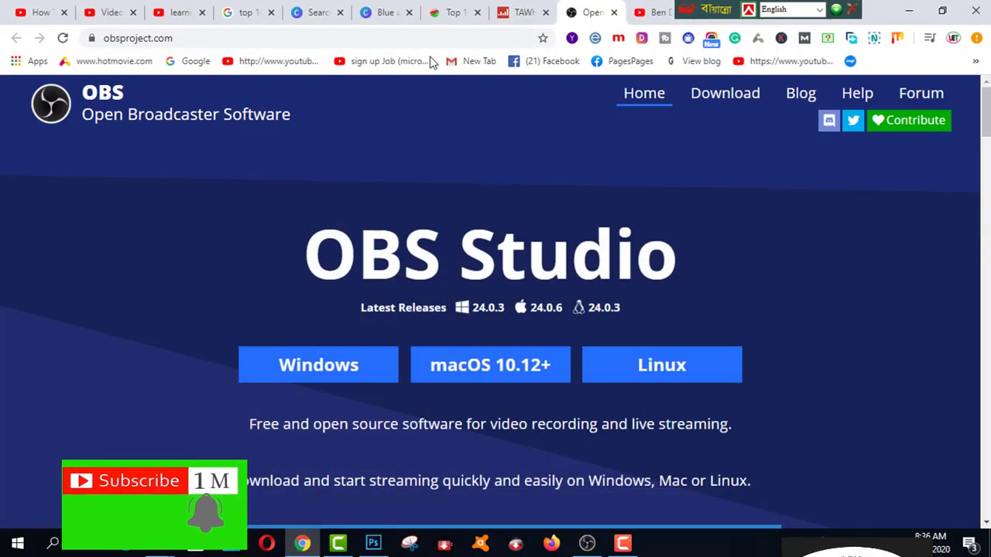
{"action": "left_click", "coordinate": [247, 13]}
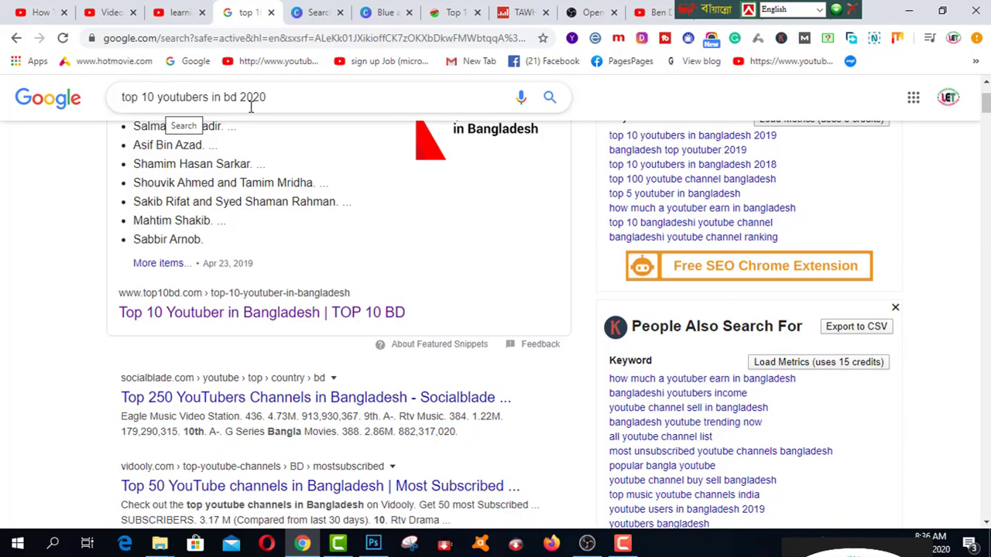
{"action": "right_click", "coordinate": [289, 318]}
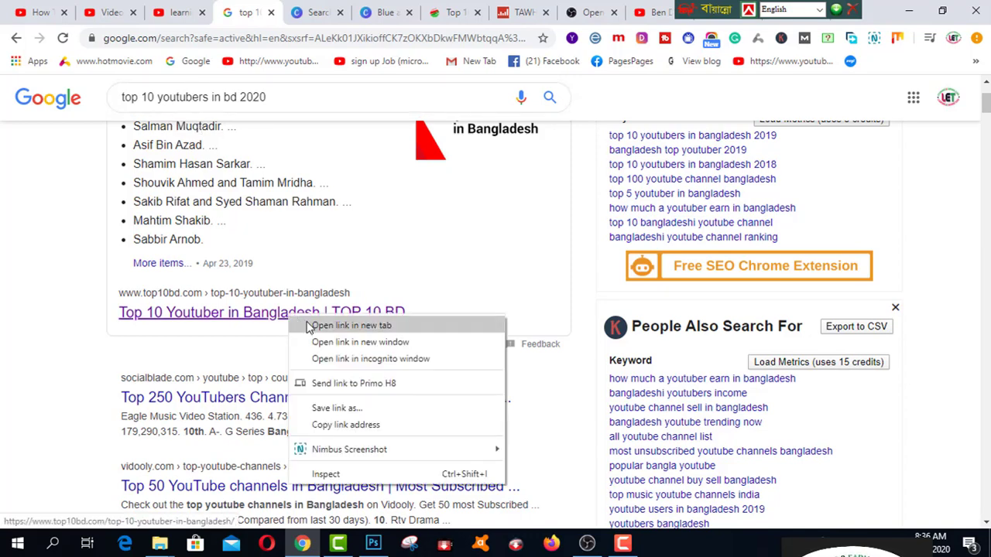
{"action": "left_click", "coordinate": [353, 326]}
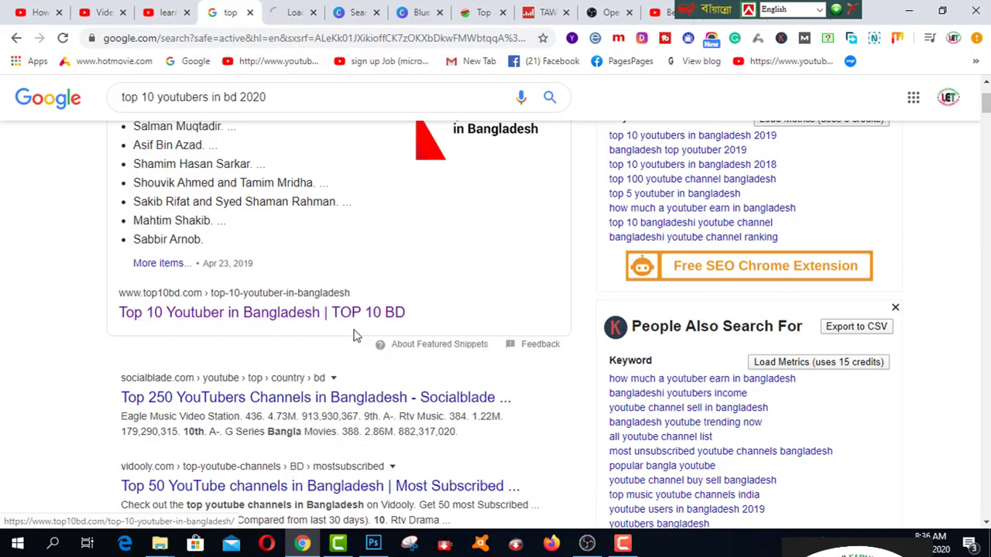
{"action": "left_click", "coordinate": [292, 18]}
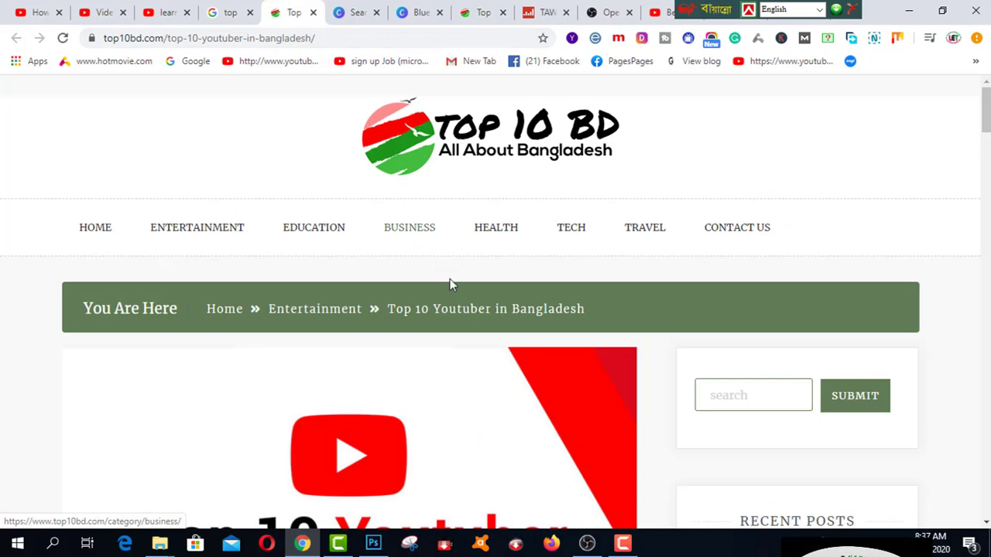
Step: Read through the article's ranked YouTuber list and select the name Tawhid Afridi in the first entry's heading
{"action": "scroll", "coordinate": [477, 332], "scroll_direction": "down", "scroll_amount": 3}
{"action": "scroll", "coordinate": [477, 333], "scroll_direction": "down", "scroll_amount": 10}
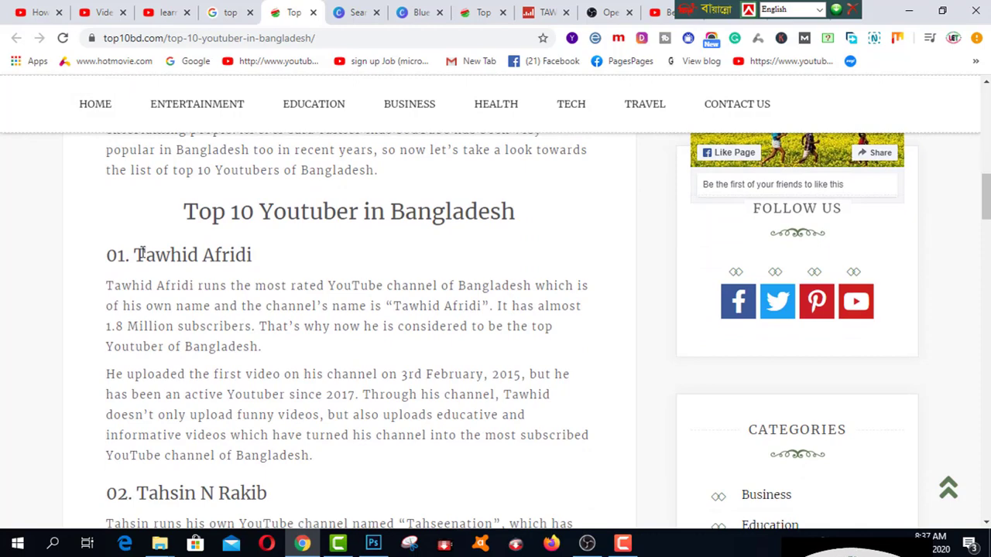
{"action": "scroll", "coordinate": [387, 398], "scroll_direction": "down", "scroll_amount": 1}
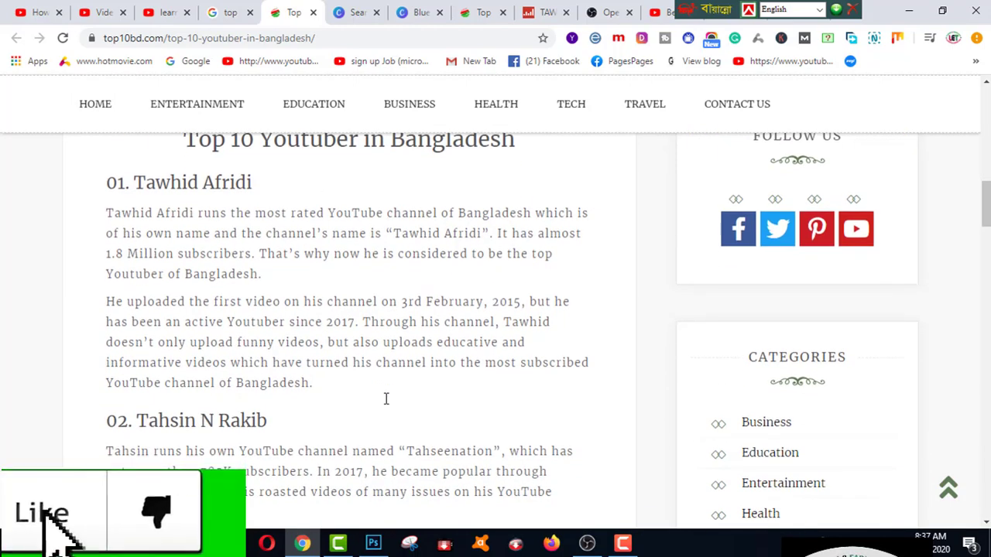
{"action": "scroll", "coordinate": [386, 404], "scroll_direction": "down", "scroll_amount": 3}
{"action": "scroll", "coordinate": [386, 404], "scroll_direction": "down", "scroll_amount": 2}
{"action": "scroll", "coordinate": [386, 406], "scroll_direction": "up", "scroll_amount": 3}
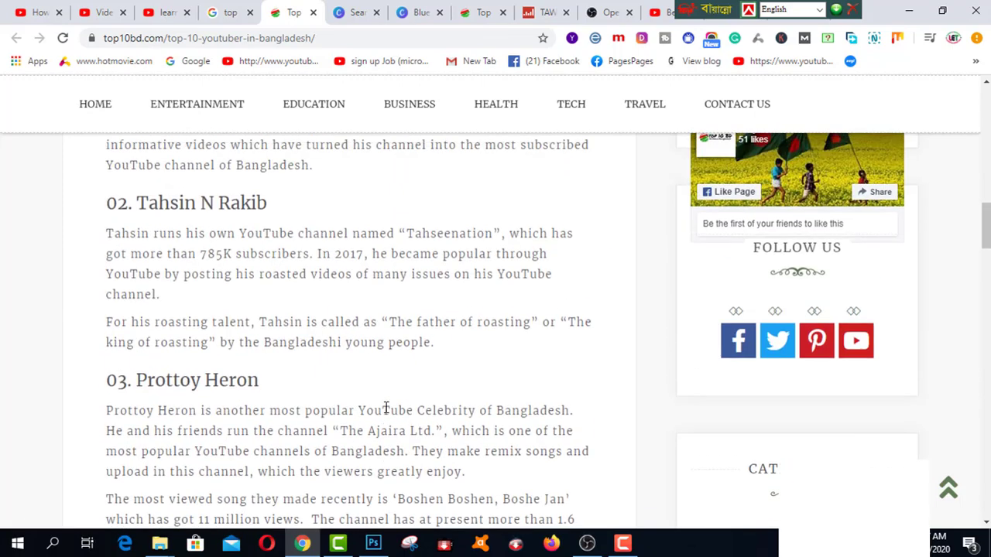
{"action": "scroll", "coordinate": [385, 406], "scroll_direction": "up", "scroll_amount": 4}
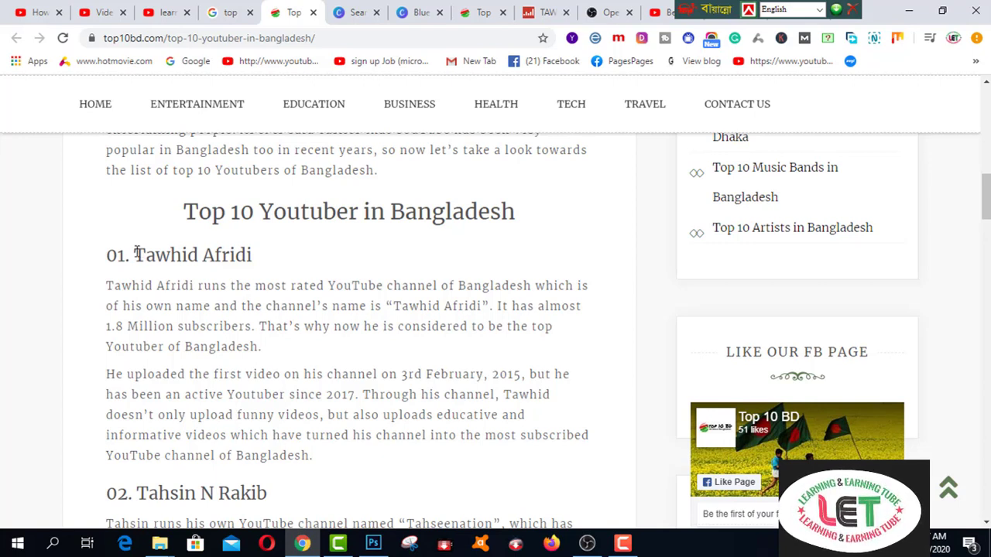
{"action": "left_click_drag", "start_coordinate": [133, 252], "coordinate": [281, 257]}
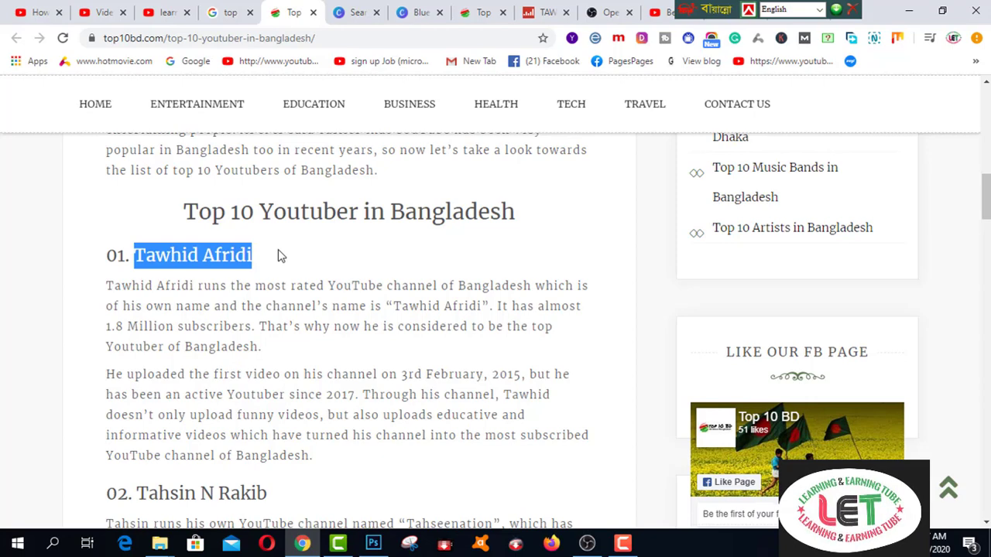
Step: Examine the Tawhid Afridi channel's Social Blade page, covering its rankings, estimated monthly and yearly earnings, and daily statistics
{"action": "left_click", "coordinate": [544, 14]}
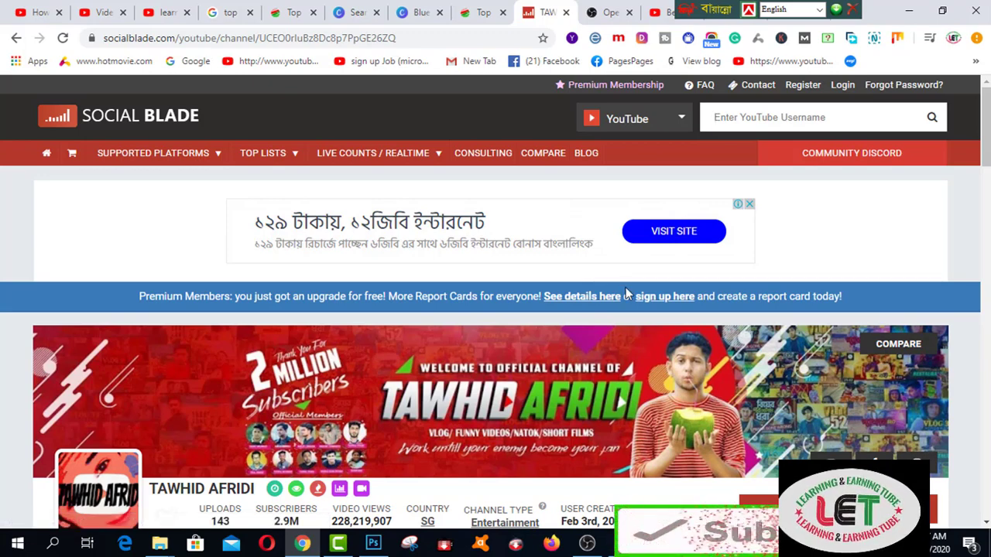
{"action": "scroll", "coordinate": [625, 294], "scroll_direction": "down", "scroll_amount": 3}
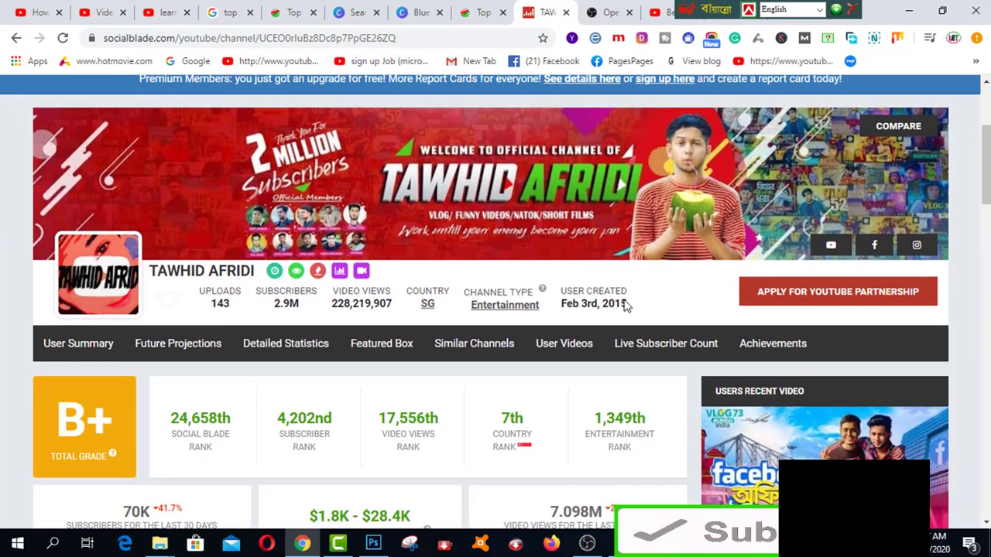
{"action": "scroll", "coordinate": [625, 305], "scroll_direction": "down", "scroll_amount": 1}
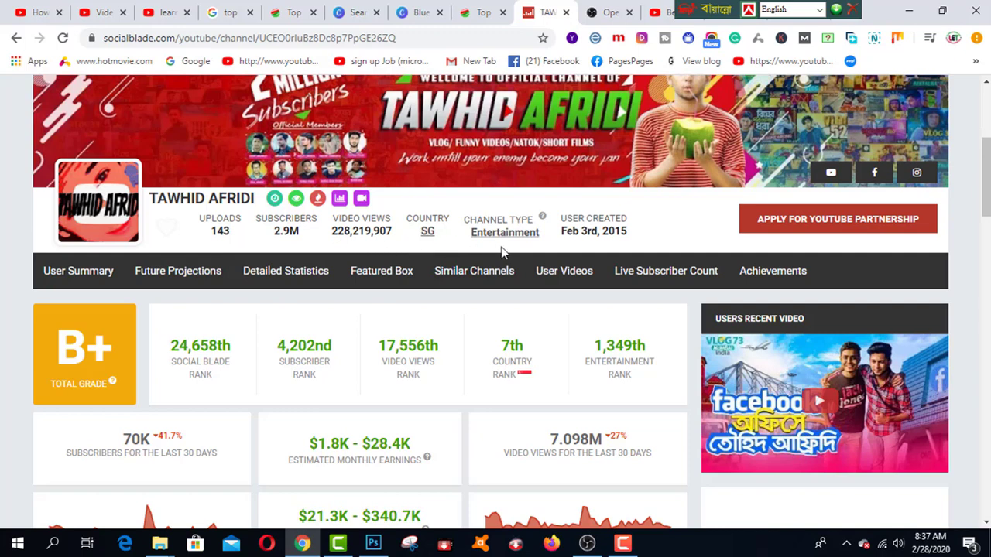
{"action": "scroll", "coordinate": [504, 263], "scroll_direction": "down", "scroll_amount": 1}
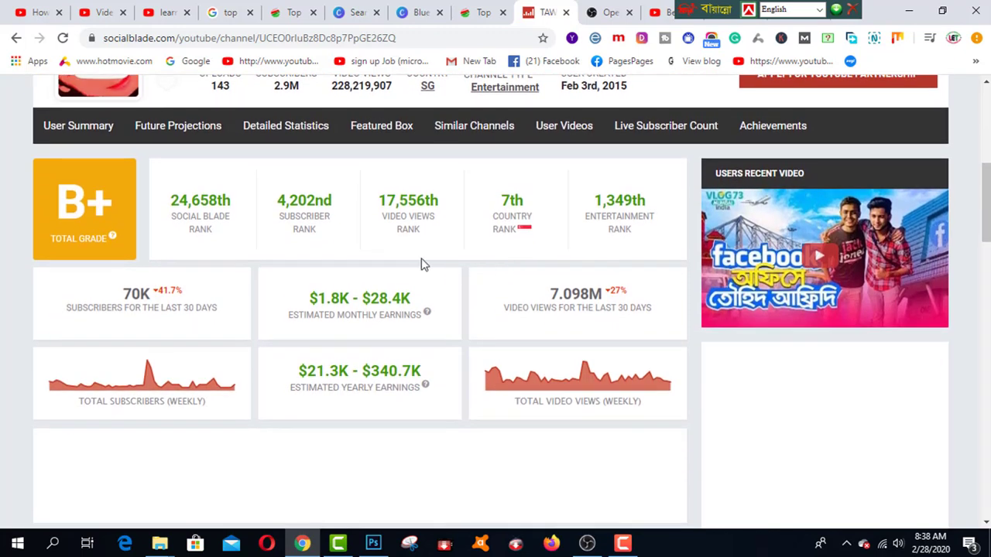
{"action": "scroll", "coordinate": [470, 296], "scroll_direction": "down", "scroll_amount": 2}
{"action": "scroll", "coordinate": [473, 297], "scroll_direction": "down", "scroll_amount": 1}
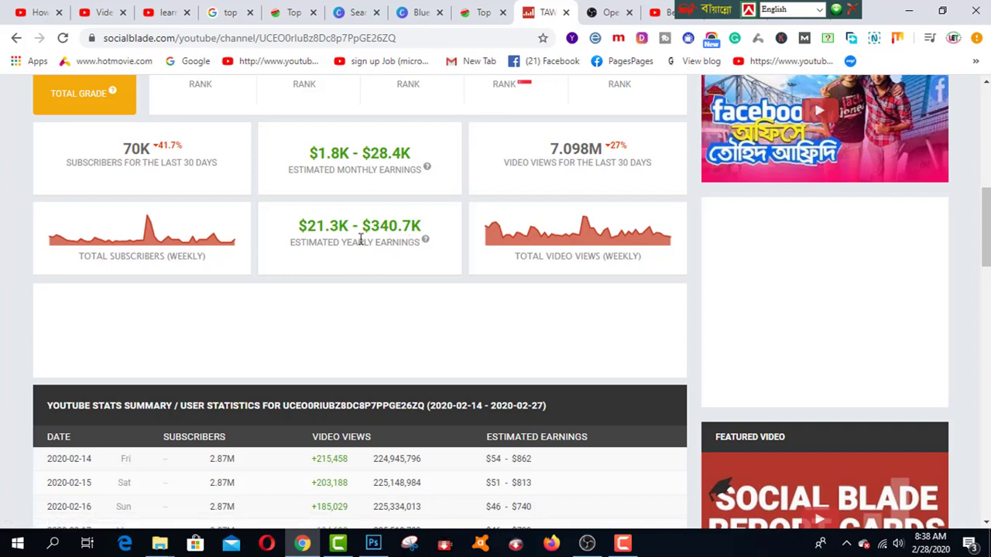
{"action": "scroll", "coordinate": [360, 255], "scroll_direction": "up", "scroll_amount": 1}
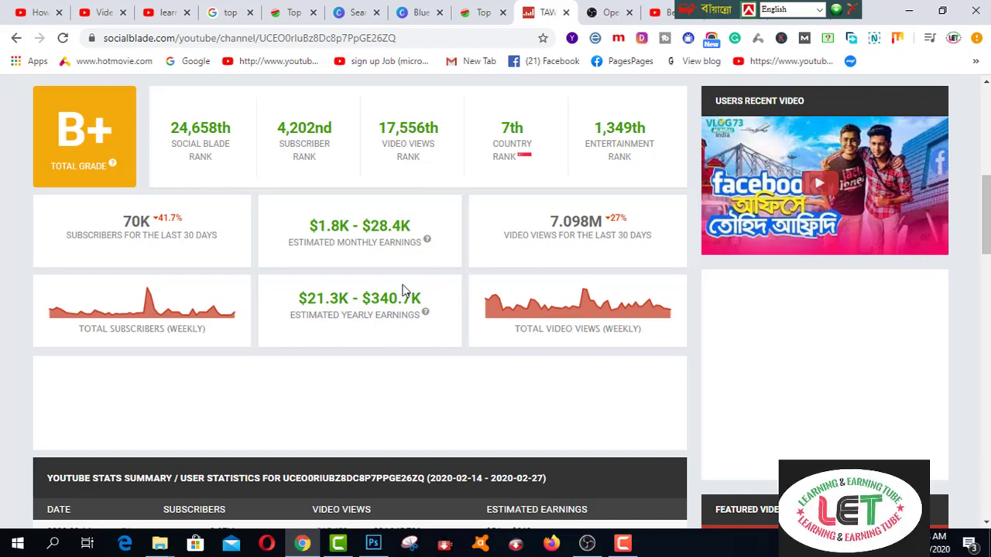
{"action": "scroll", "coordinate": [402, 289], "scroll_direction": "up", "scroll_amount": 4}
{"action": "scroll", "coordinate": [401, 290], "scroll_direction": "down", "scroll_amount": 10}
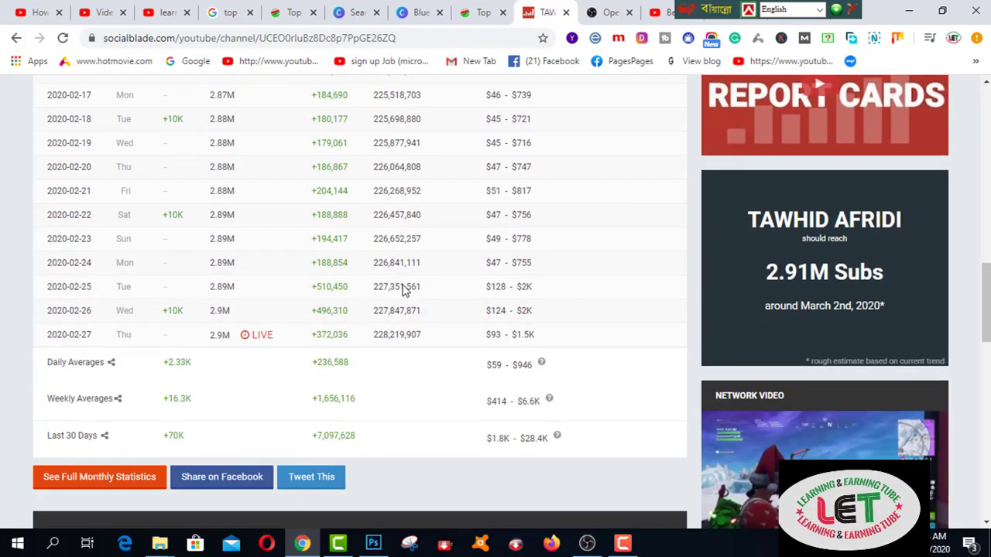
{"action": "scroll", "coordinate": [401, 289], "scroll_direction": "down", "scroll_amount": 2}
{"action": "scroll", "coordinate": [401, 290], "scroll_direction": "up", "scroll_amount": 7}
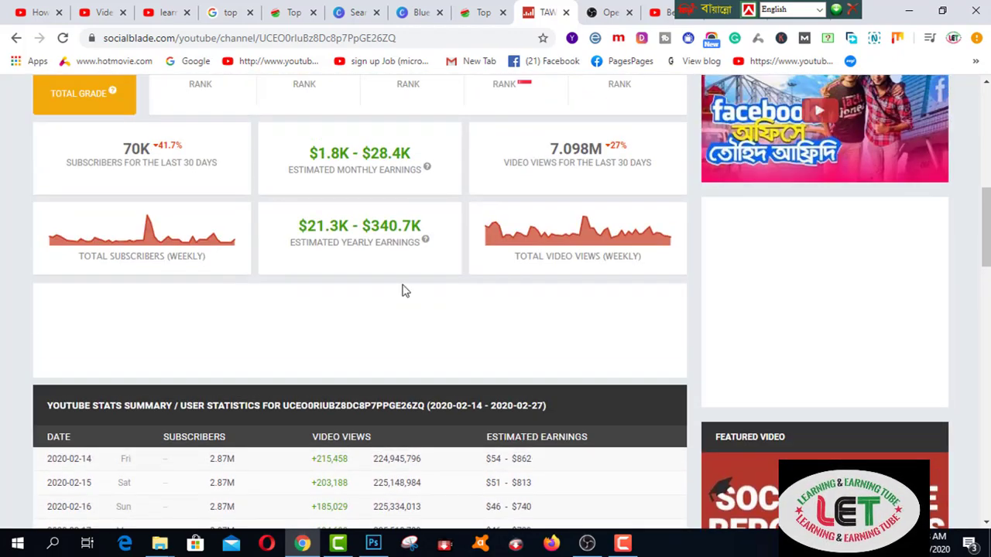
{"action": "scroll", "coordinate": [402, 289], "scroll_direction": "up", "scroll_amount": 2}
{"action": "scroll", "coordinate": [402, 289], "scroll_direction": "up", "scroll_amount": 3}
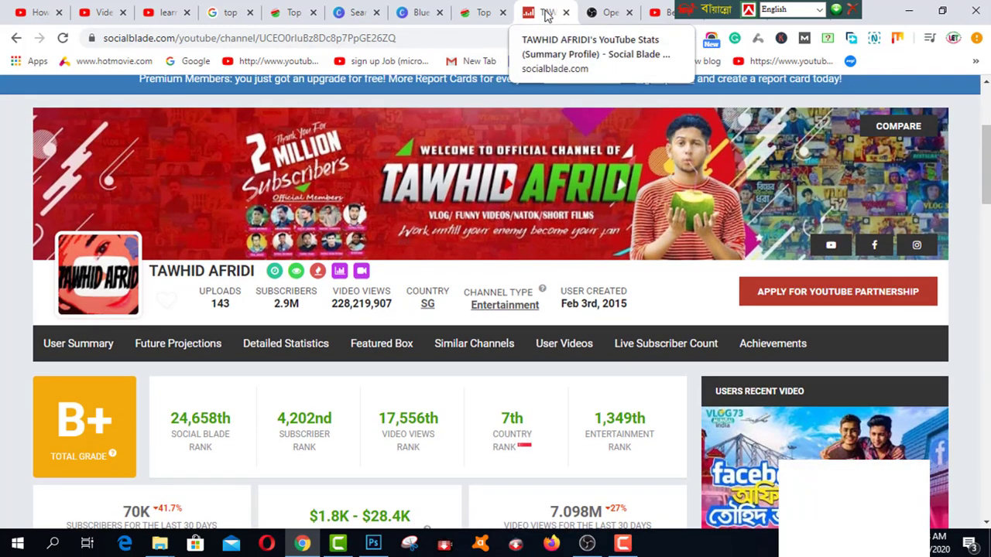
Step: Look over the OBS Studio download page on obsproject.com and switch to the OBS Studio application
{"action": "left_click", "coordinate": [610, 15]}
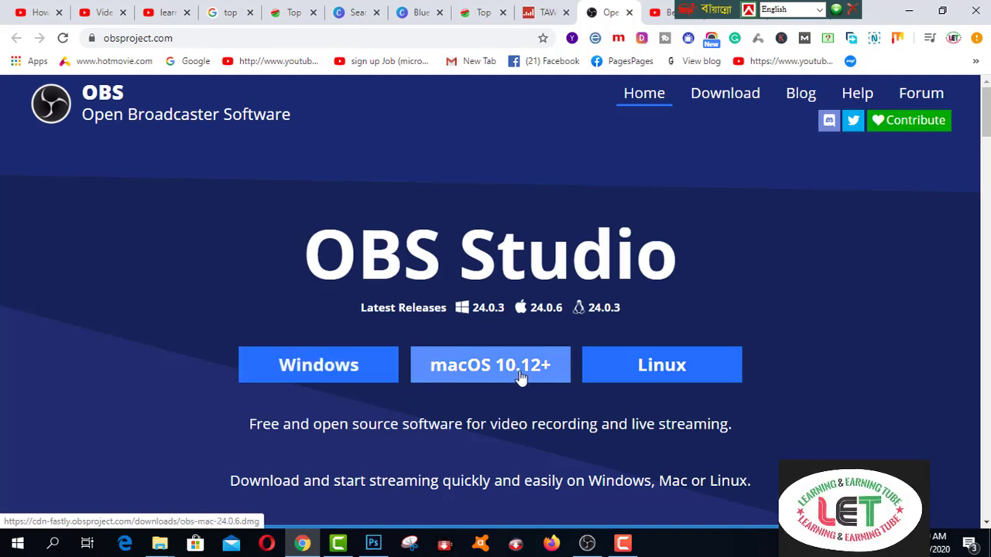
{"action": "scroll", "coordinate": [660, 249], "scroll_direction": "down", "scroll_amount": 1}
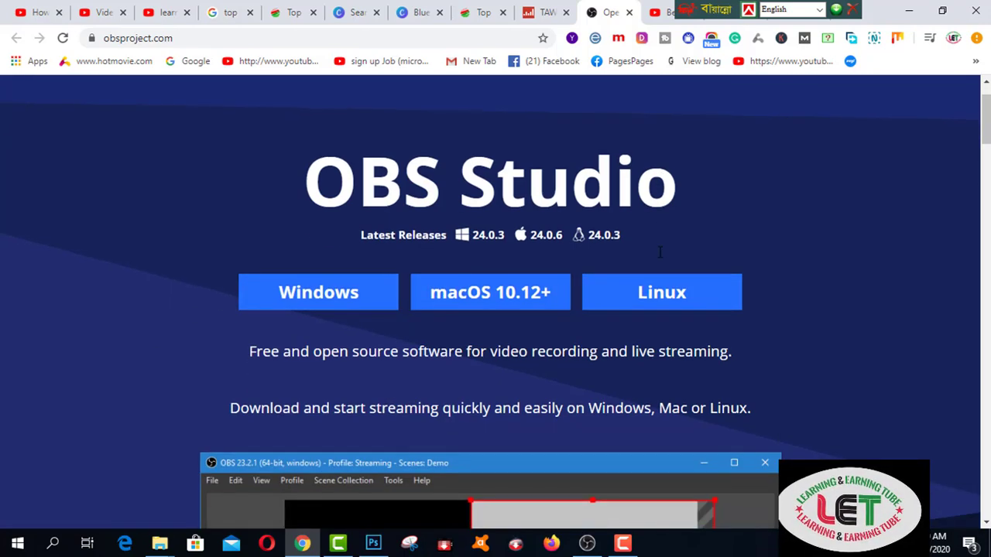
{"action": "scroll", "coordinate": [644, 292], "scroll_direction": "down", "scroll_amount": 6}
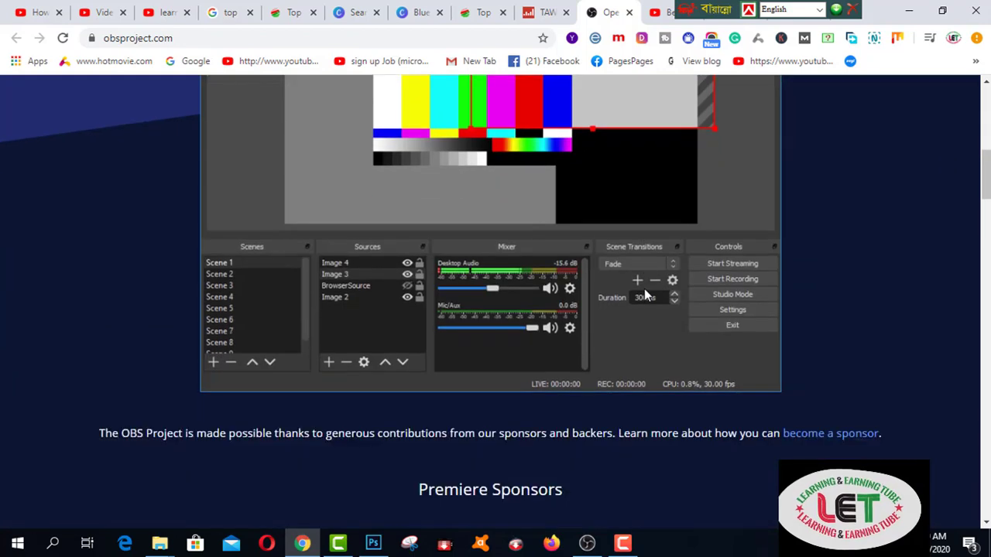
{"action": "scroll", "coordinate": [645, 291], "scroll_direction": "up", "scroll_amount": 3}
{"action": "left_click", "coordinate": [587, 544]}
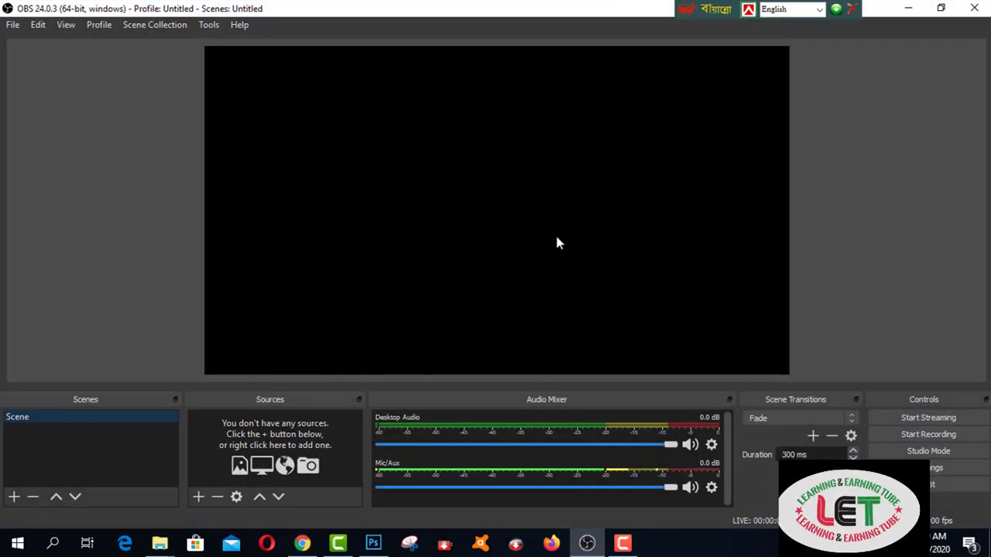
{"action": "left_click_drag", "start_coordinate": [696, 7], "coordinate": [642, 8]}
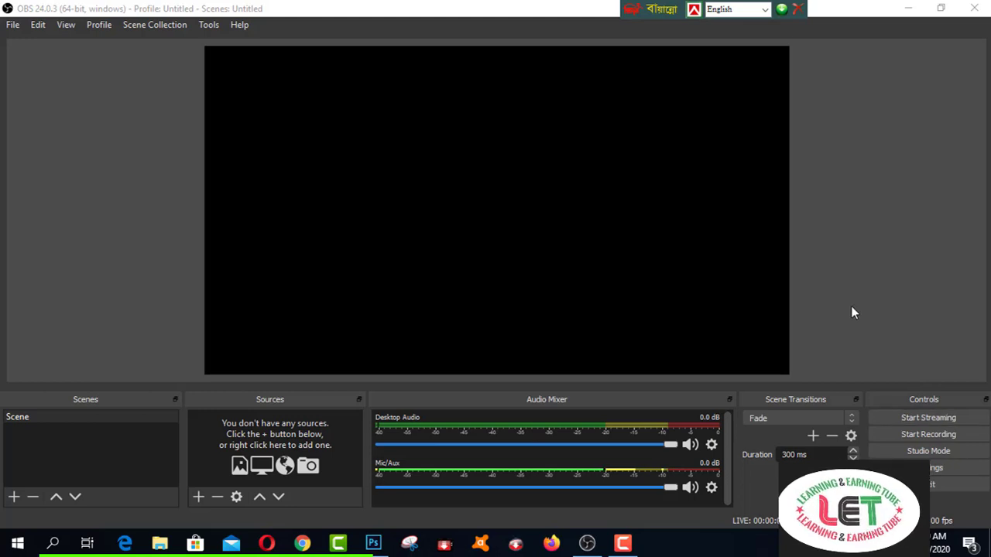
Step: Add a scene named Scene 2 and start creating a new Browser source in it
{"action": "left_click", "coordinate": [14, 497]}
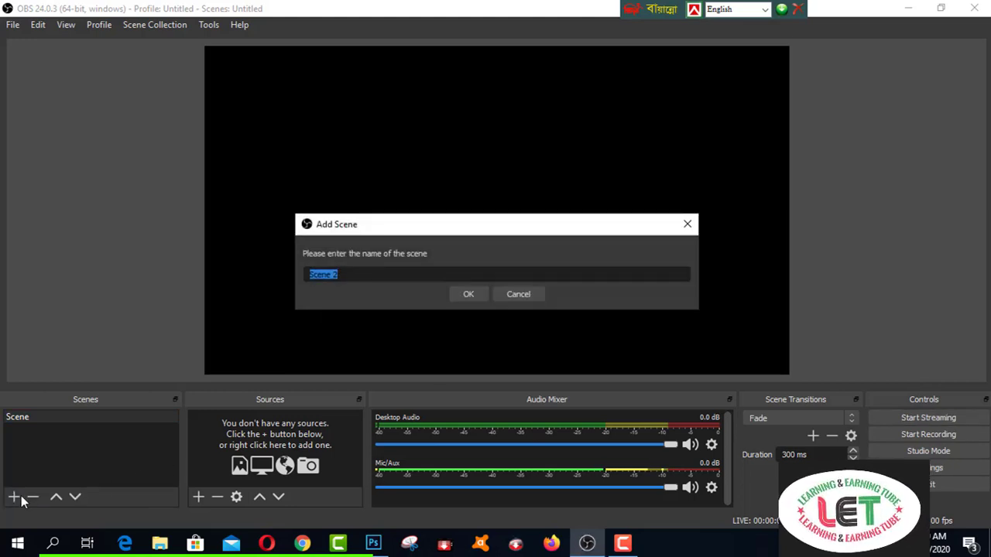
{"action": "left_click", "coordinate": [469, 295]}
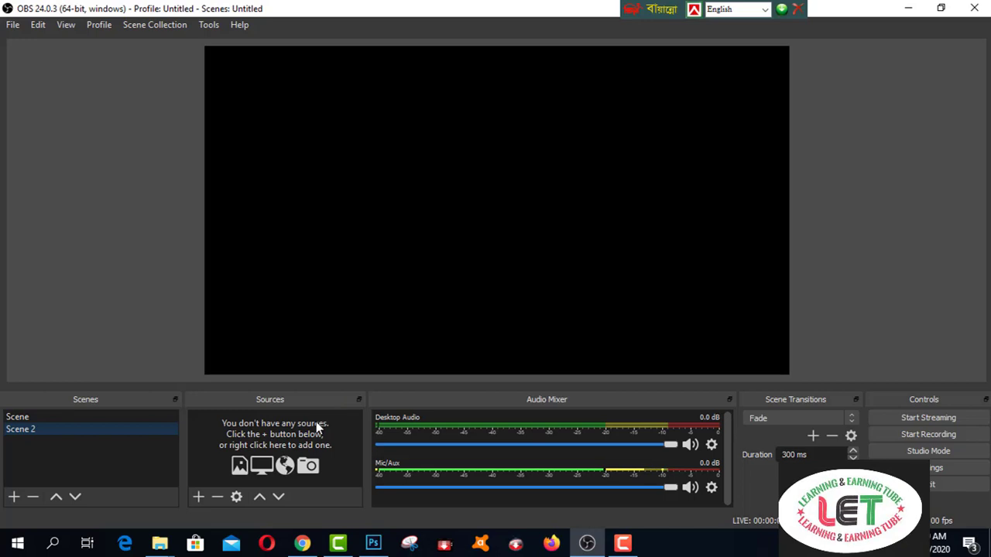
{"action": "left_click", "coordinate": [199, 497]}
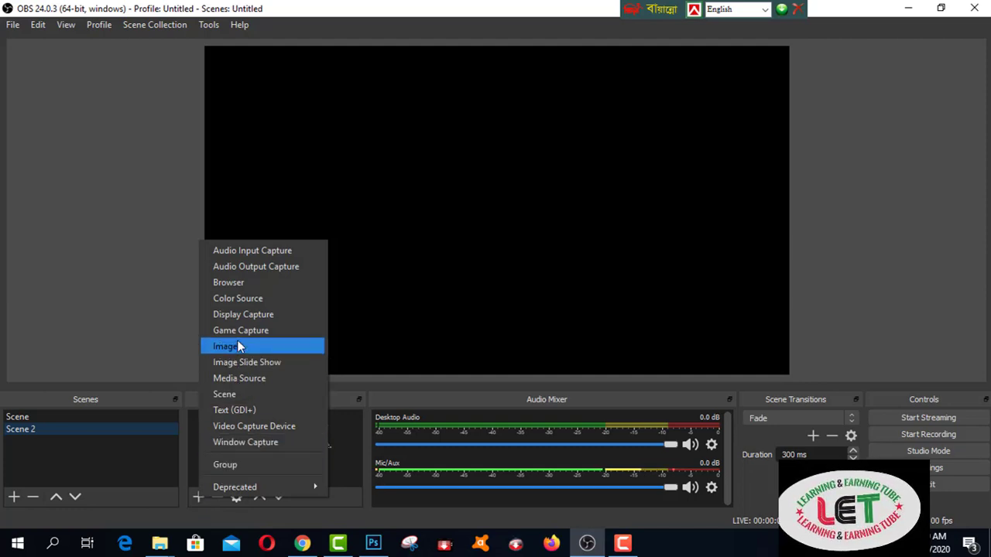
{"action": "left_click", "coordinate": [236, 285]}
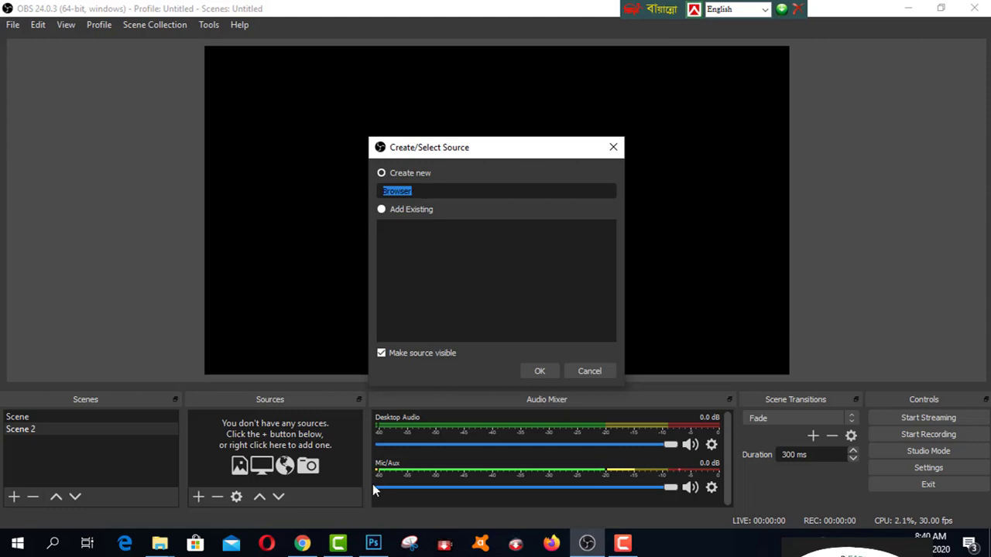
Step: Switch to Chrome and copy the name Tawhid Afridi from the first entry's heading in the top10bd.com article
{"action": "mouse_move", "coordinate": [303, 545]}
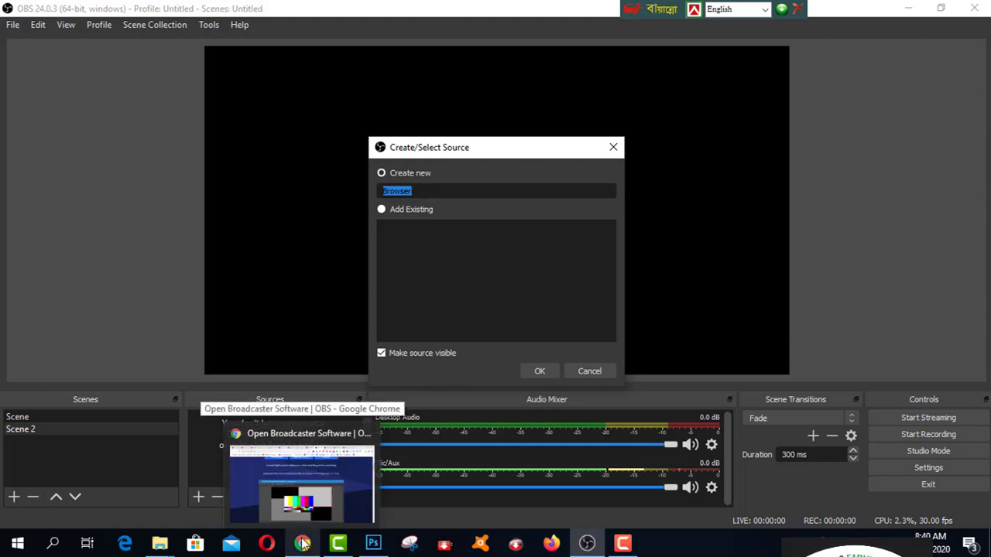
{"action": "left_click", "coordinate": [329, 490]}
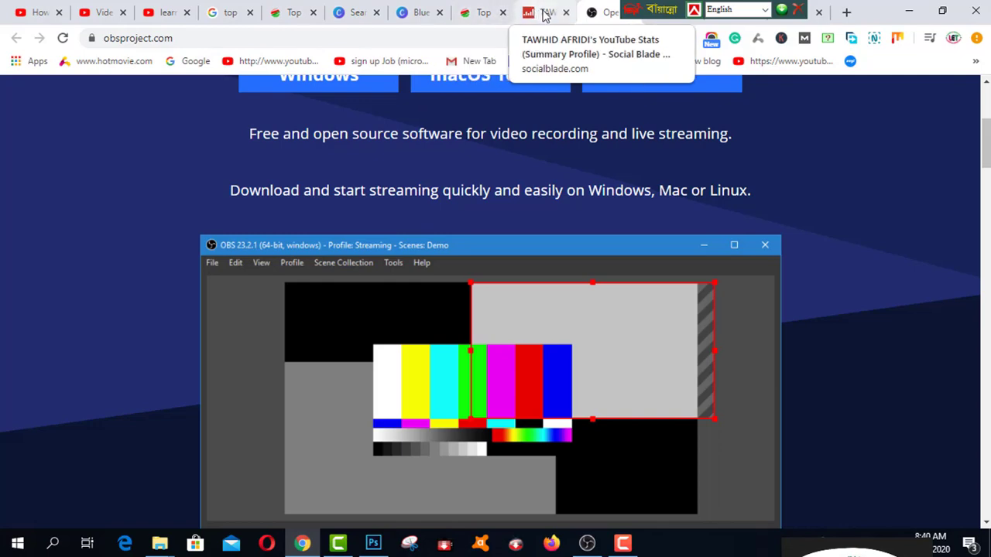
{"action": "left_click", "coordinate": [545, 14]}
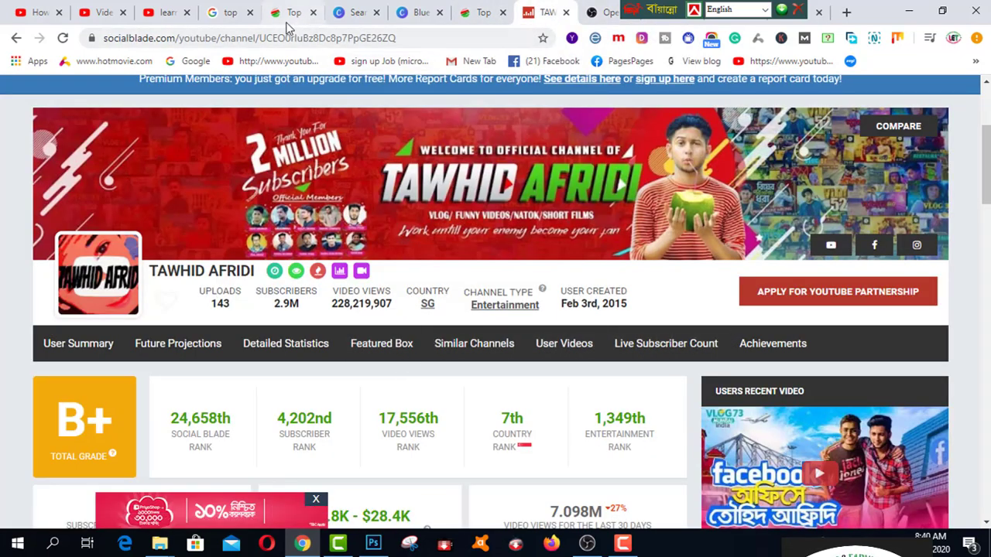
{"action": "left_click", "coordinate": [231, 15]}
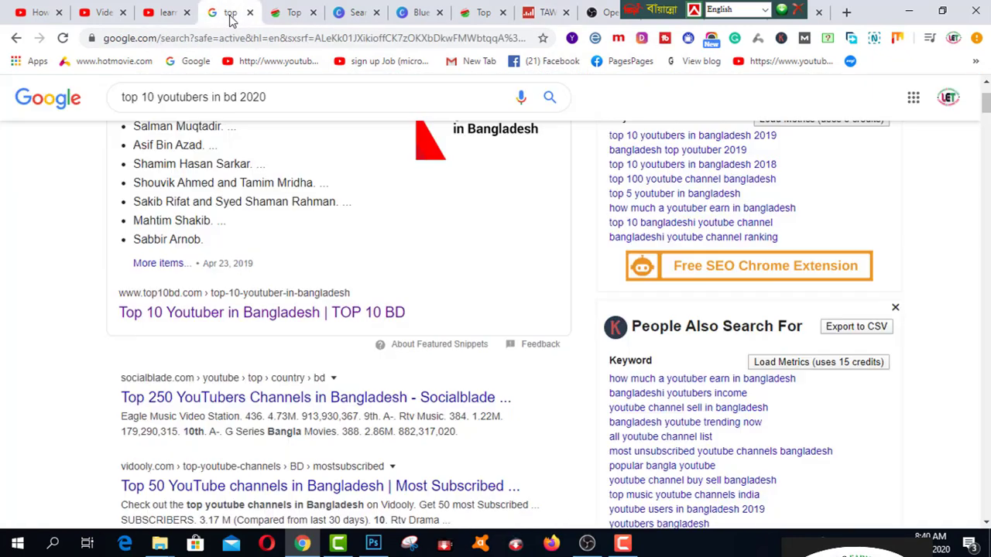
{"action": "left_click", "coordinate": [294, 17]}
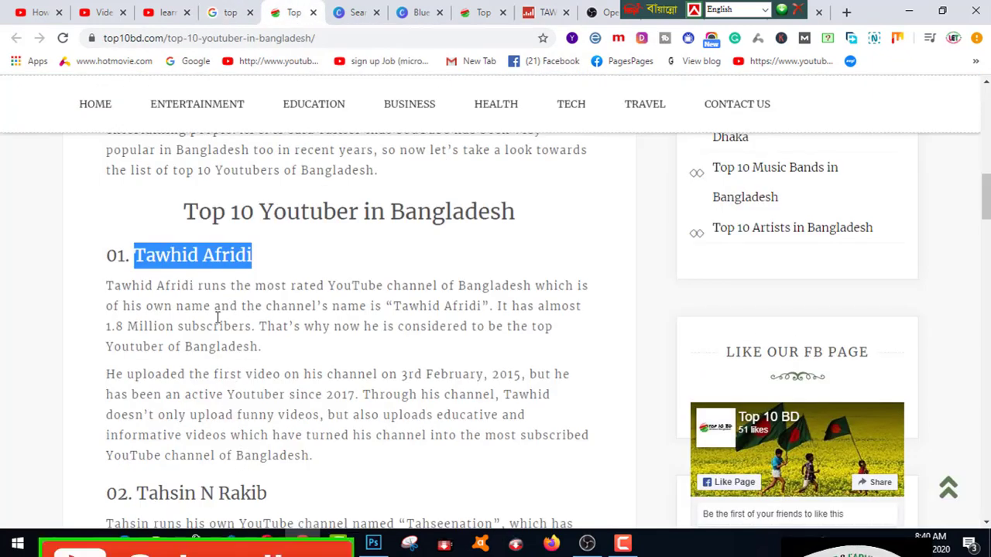
{"action": "right_click", "coordinate": [209, 259]}
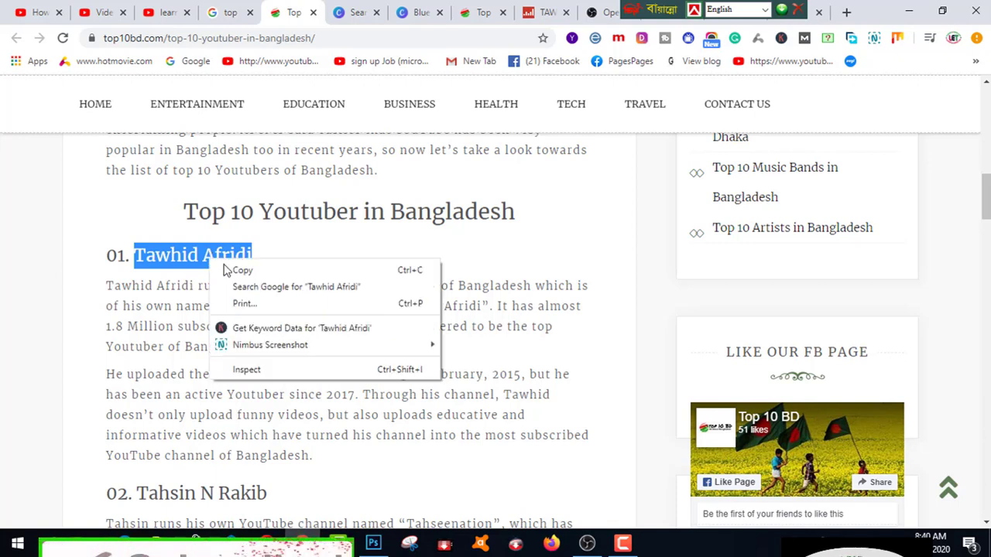
{"action": "left_click", "coordinate": [232, 269]}
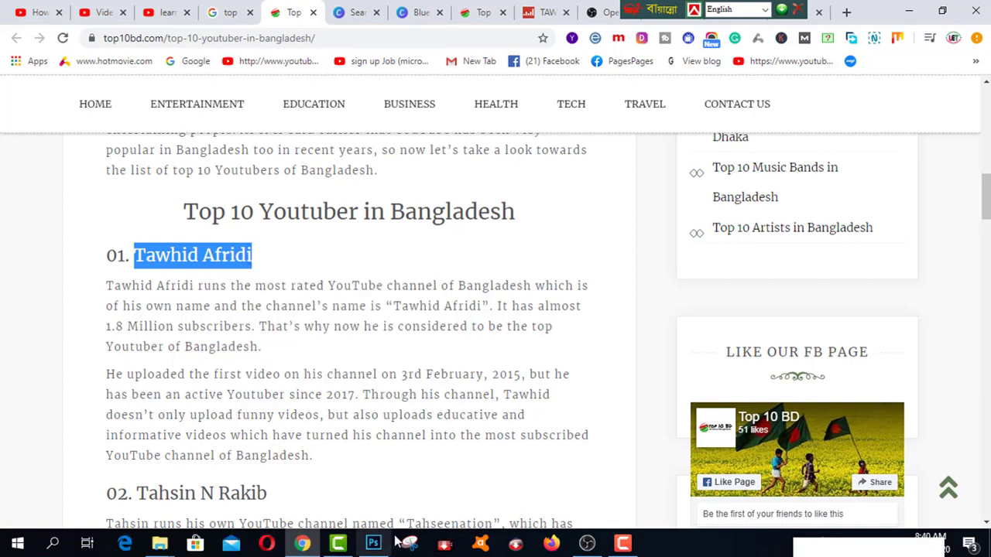
Step: Switch back to OBS Studio and create the new Browser source with the copied name Tawhid Afridi
{"action": "left_click", "coordinate": [587, 543]}
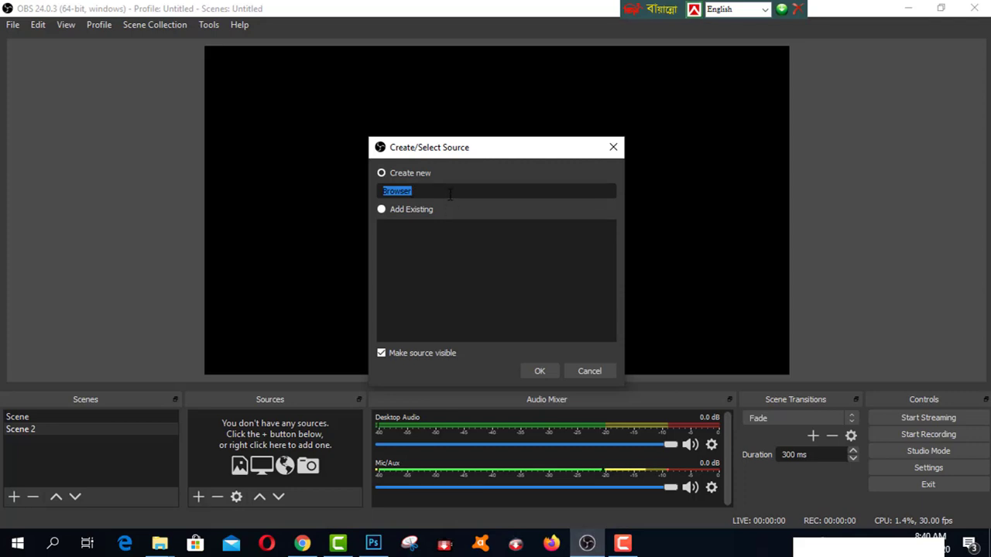
{"action": "key", "text": "ctrl+v"}
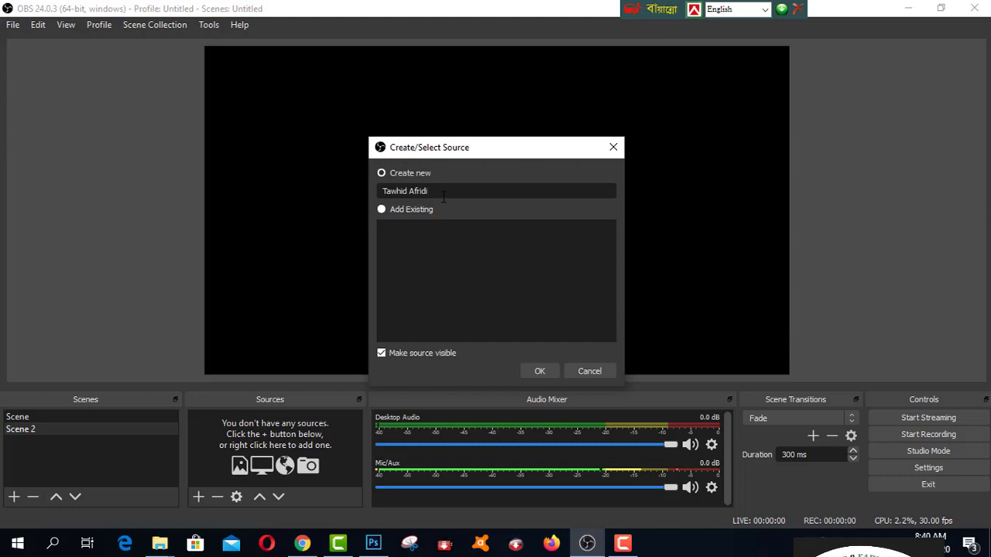
{"action": "left_click", "coordinate": [538, 371]}
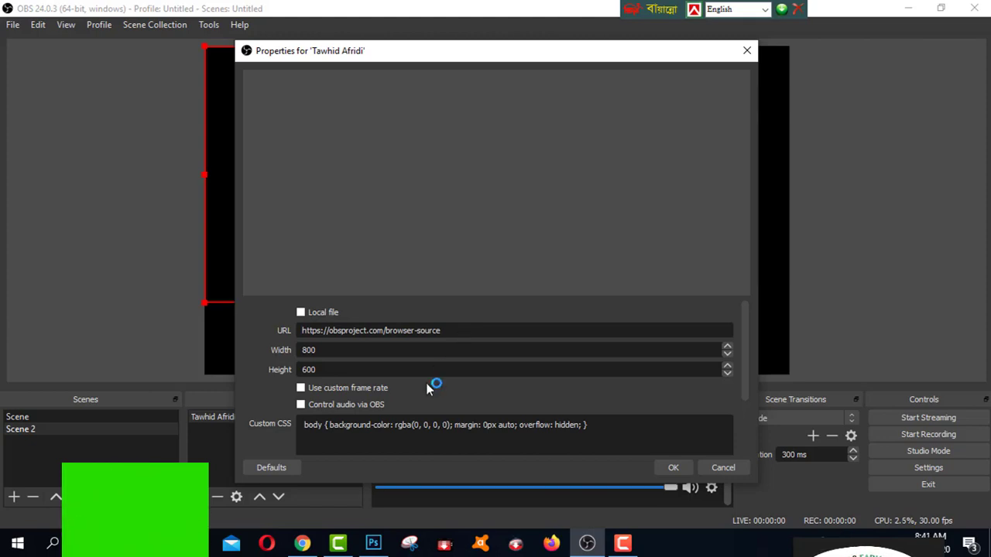
Step: Switch to Chrome and open the live subscriber count from the daily statistics on Tawhid Afridi's Social Blade page
{"action": "left_click", "coordinate": [303, 544]}
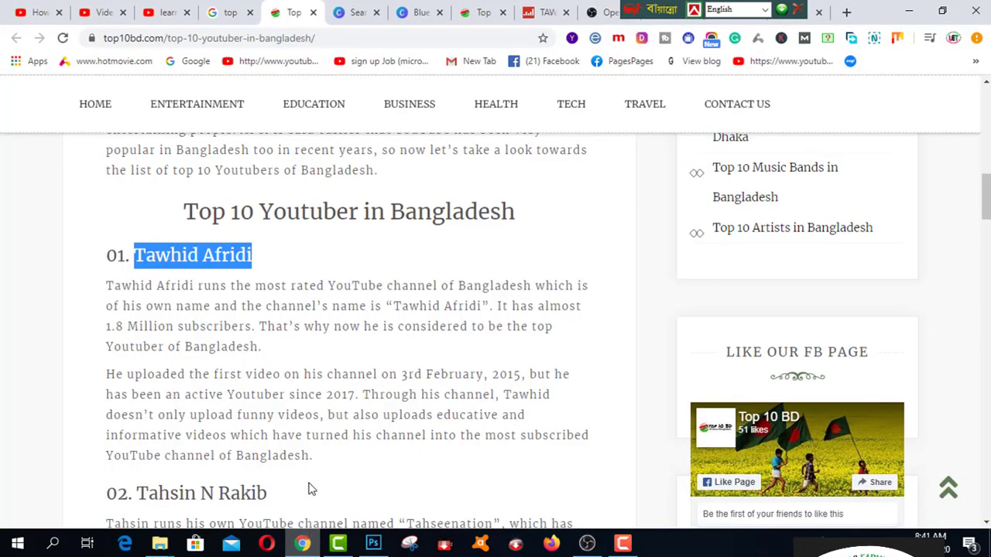
{"action": "left_click", "coordinate": [546, 15]}
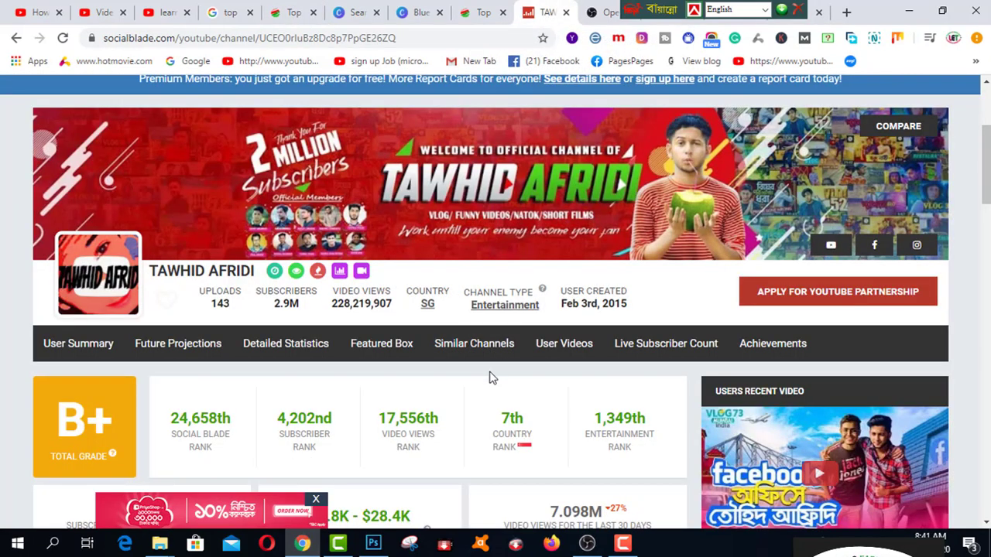
{"action": "scroll", "coordinate": [491, 372], "scroll_direction": "down", "scroll_amount": 2}
{"action": "scroll", "coordinate": [489, 382], "scroll_direction": "down", "scroll_amount": 8}
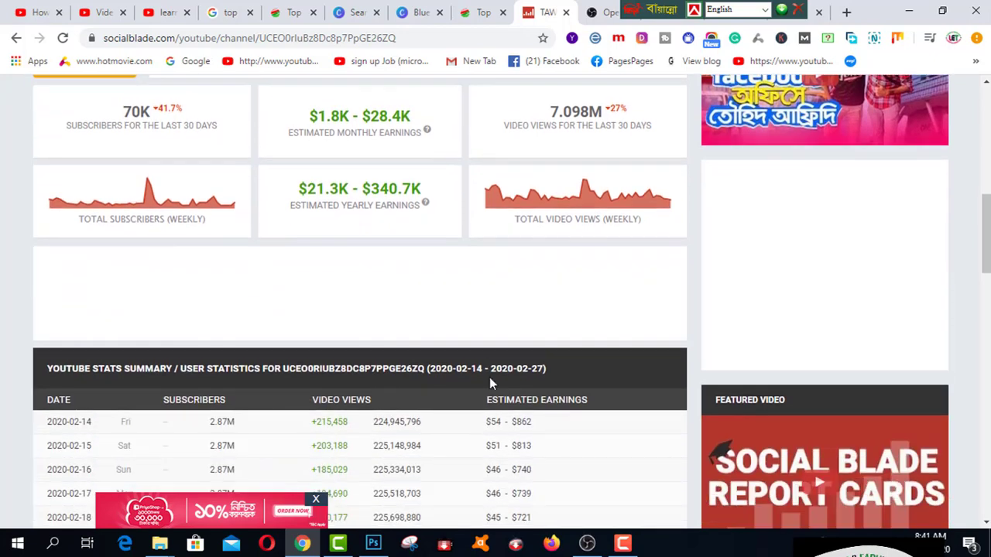
{"action": "scroll", "coordinate": [489, 382], "scroll_direction": "down", "scroll_amount": 2}
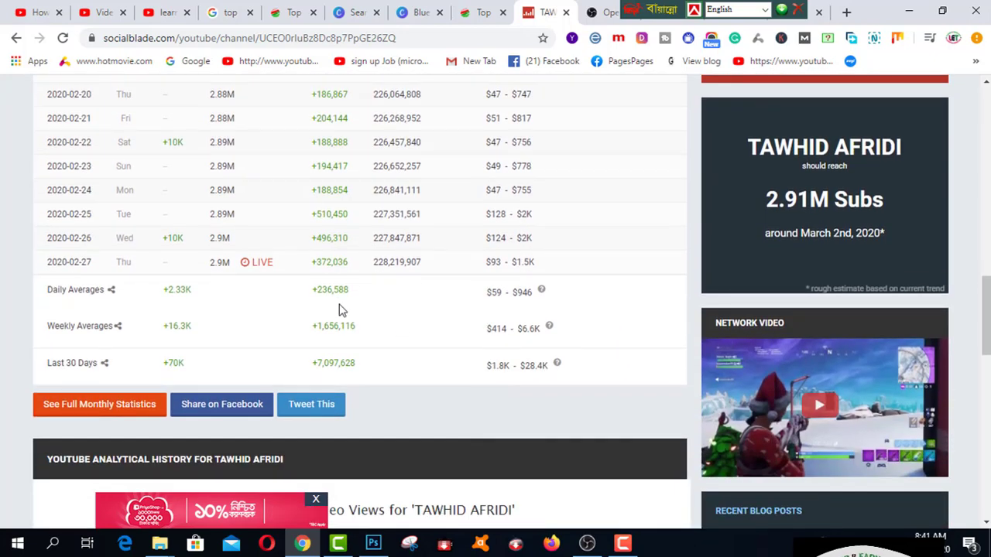
{"action": "left_click", "coordinate": [262, 267]}
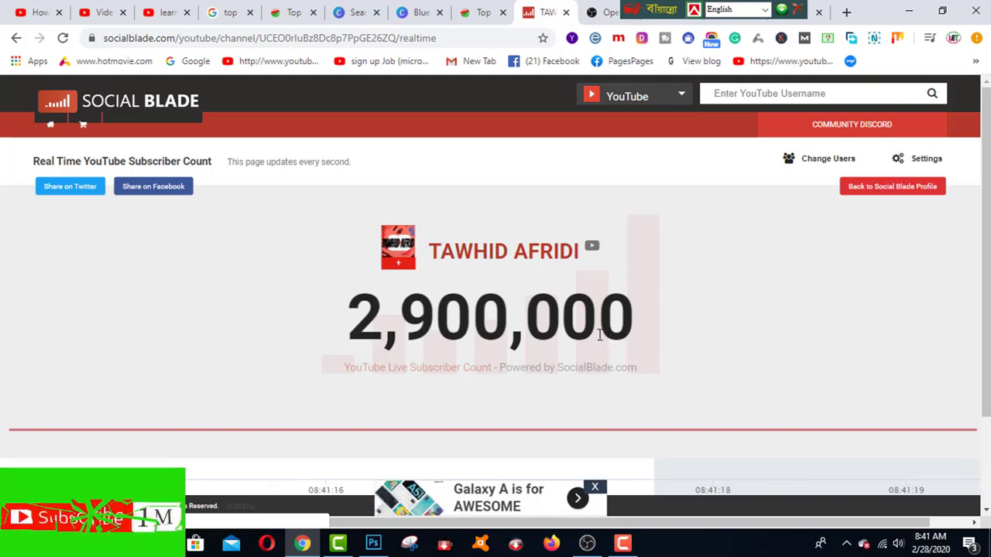
Step: Copy the real-time subscriber page's address and set it as the Tawhid Afridi source's URL in OBS Studio
{"action": "left_click", "coordinate": [442, 38]}
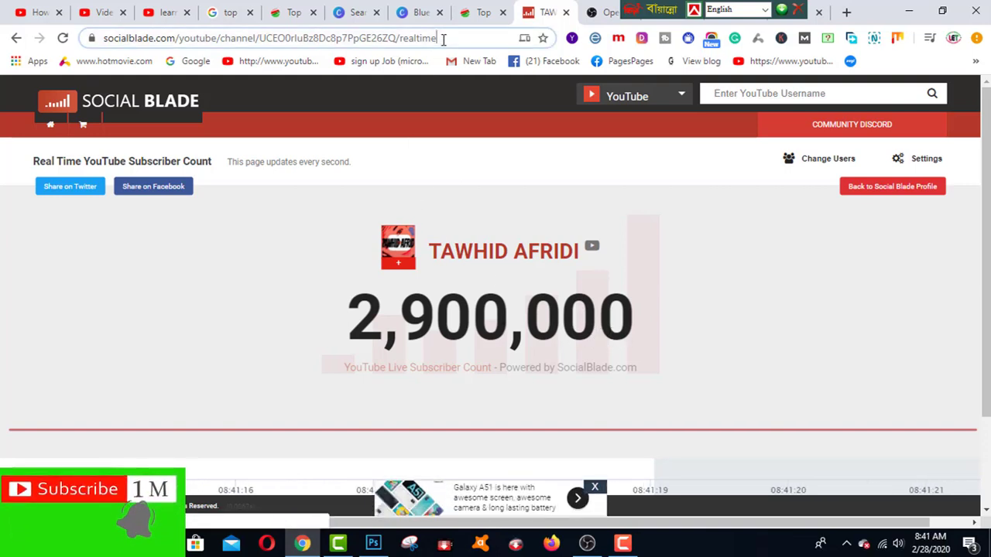
{"action": "right_click", "coordinate": [442, 40]}
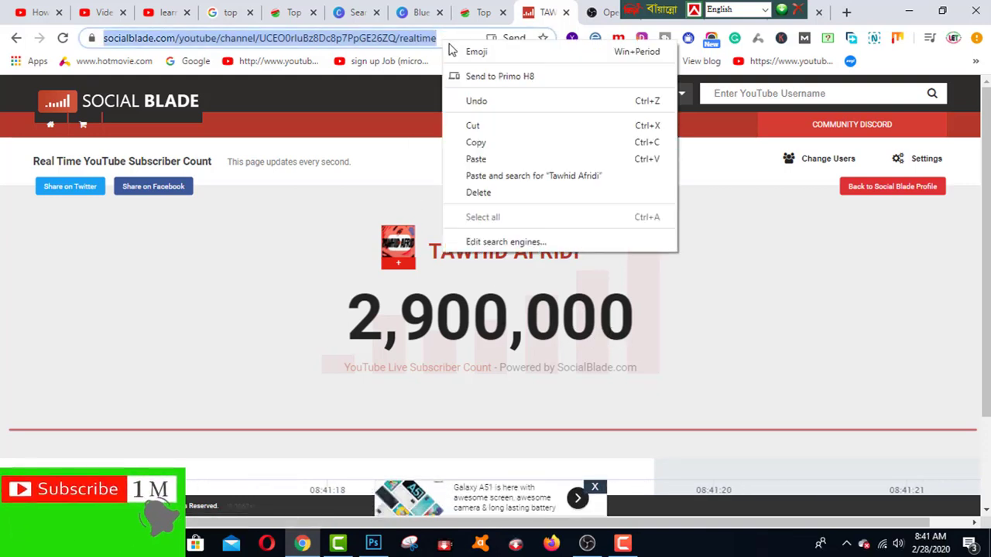
{"action": "left_click", "coordinate": [477, 145]}
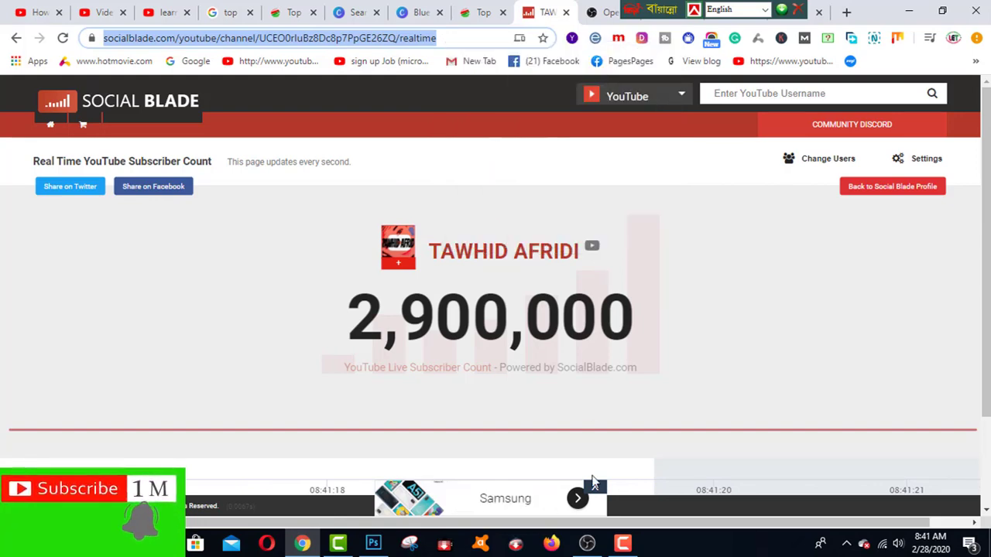
{"action": "left_click", "coordinate": [587, 544]}
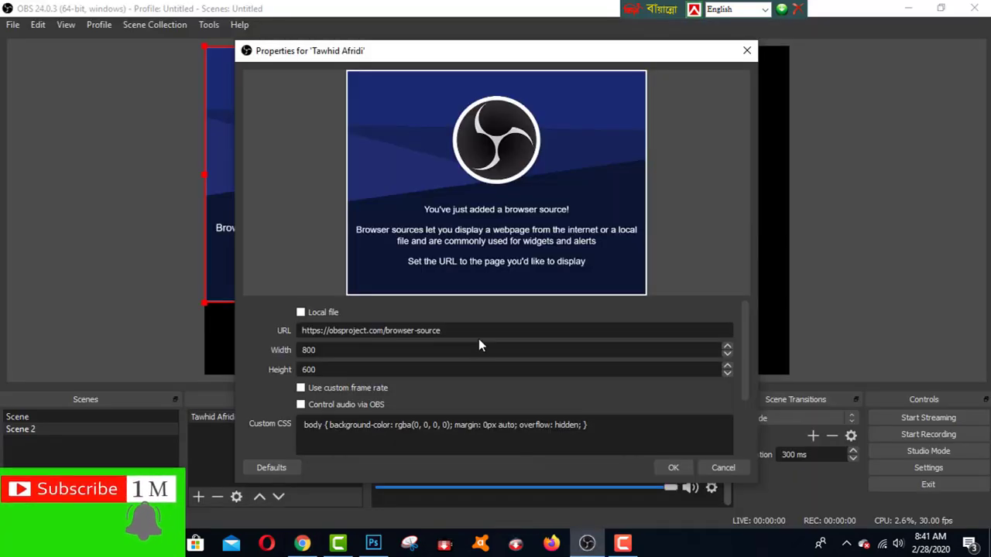
{"action": "left_click_drag", "start_coordinate": [440, 330], "coordinate": [288, 333]}
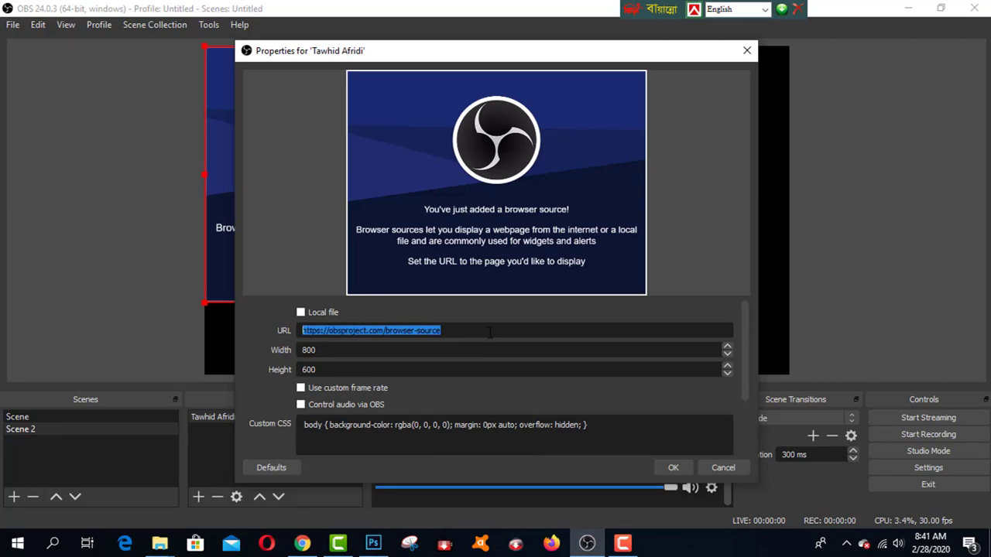
{"action": "key", "text": "ctrl+v"}
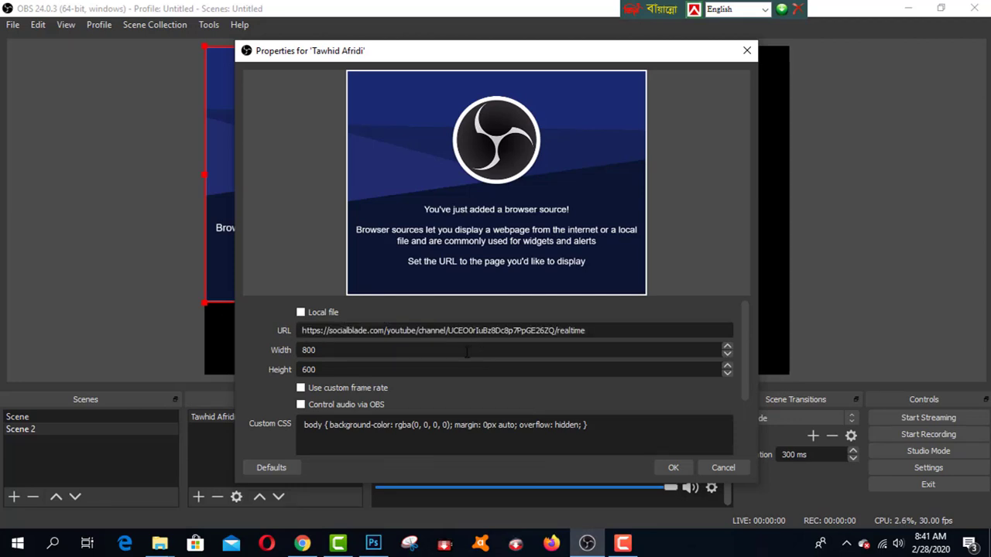
Step: Enlarge the Tawhid Afridi browser source's width and height and accept its properties
{"action": "left_click", "coordinate": [727, 356]}
{"action": "left_click", "coordinate": [728, 347]}
{"action": "type", "text": "1"}
{"action": "type", "text": "10"}
{"action": "left_click", "coordinate": [672, 467]}
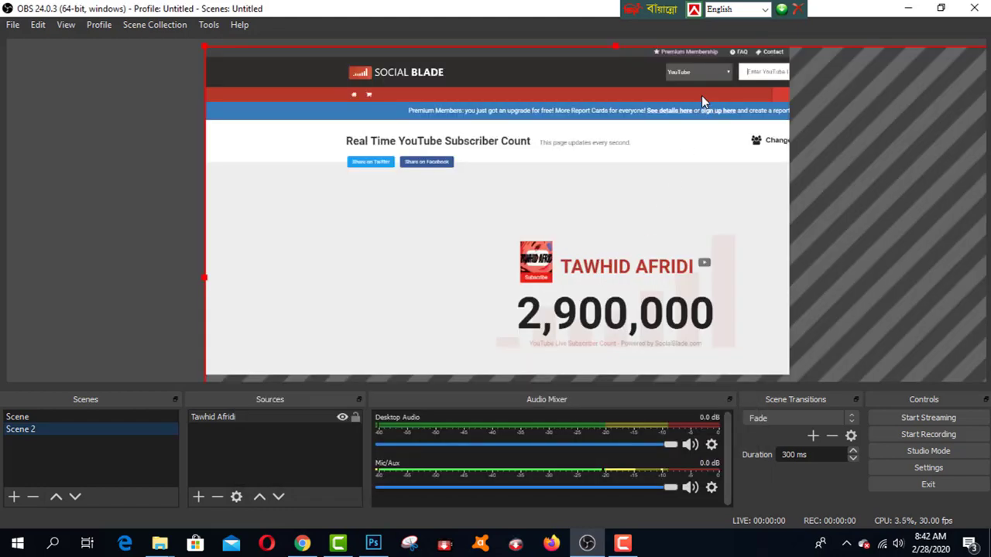
Step: Scale down the Tawhid Afridi source and place it on the left half of the canvas, extending past its left edge
{"action": "left_click_drag", "start_coordinate": [204, 47], "coordinate": [328, 155]}
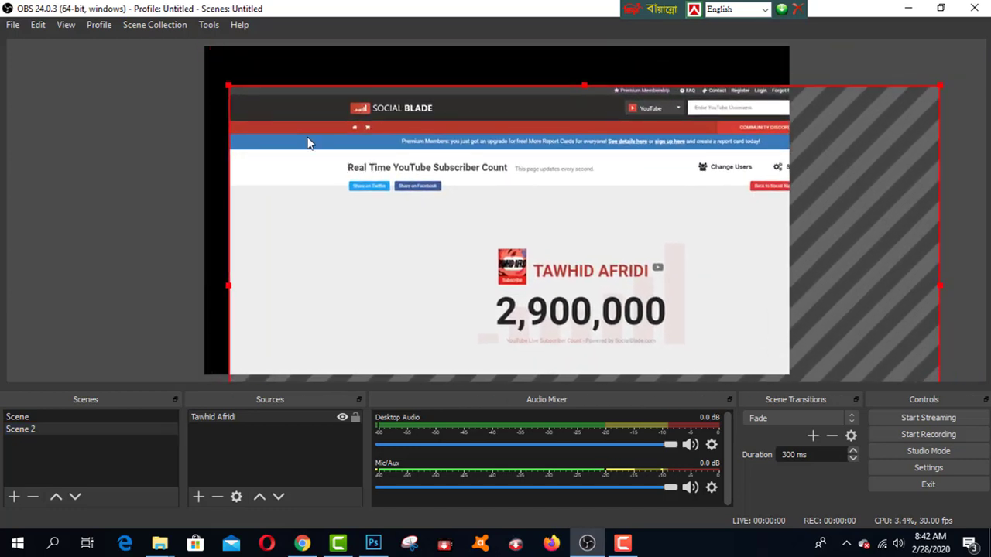
{"action": "left_click_drag", "start_coordinate": [939, 91], "coordinate": [659, 190]}
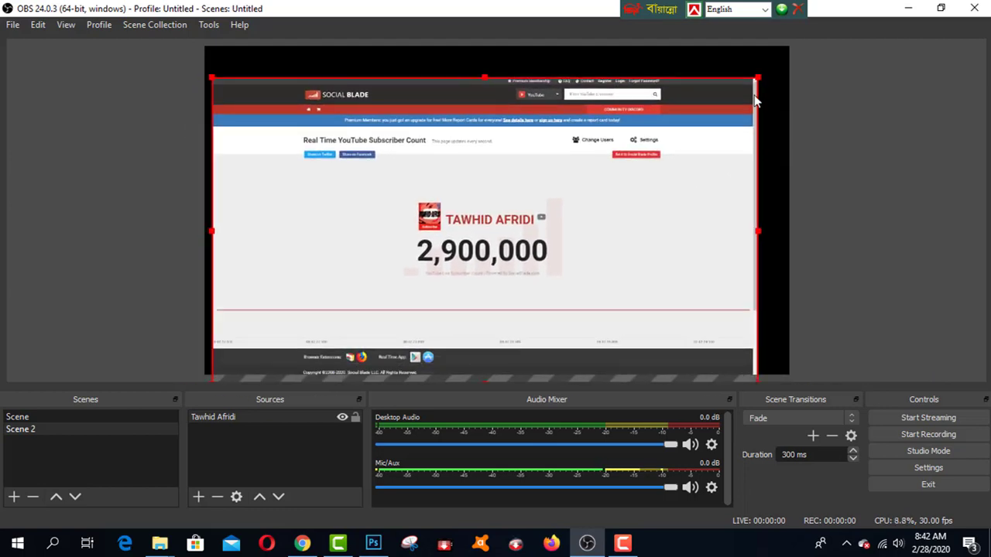
{"action": "left_click_drag", "start_coordinate": [757, 80], "coordinate": [490, 211]}
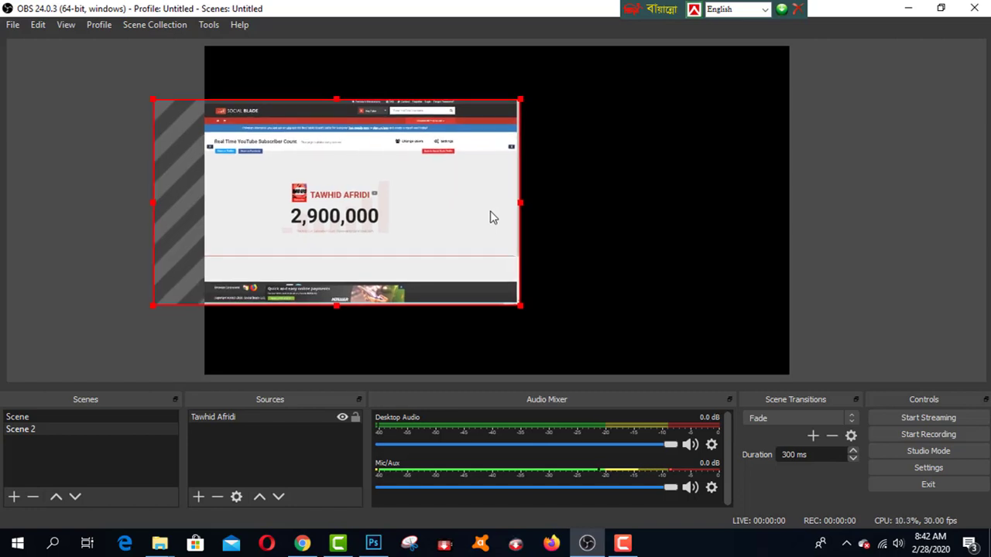
{"action": "left_click_drag", "start_coordinate": [519, 305], "coordinate": [522, 314]}
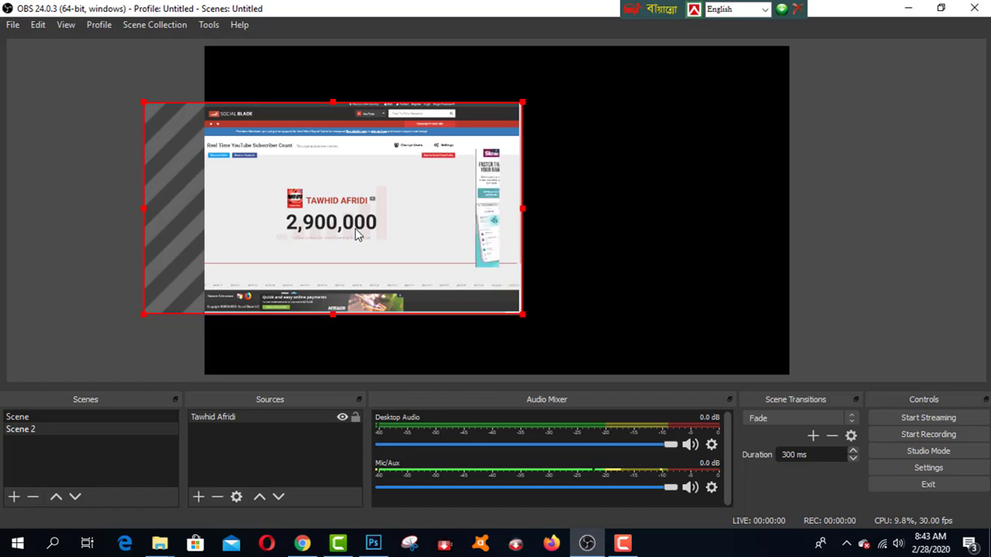
{"action": "left_click", "coordinate": [197, 497]}
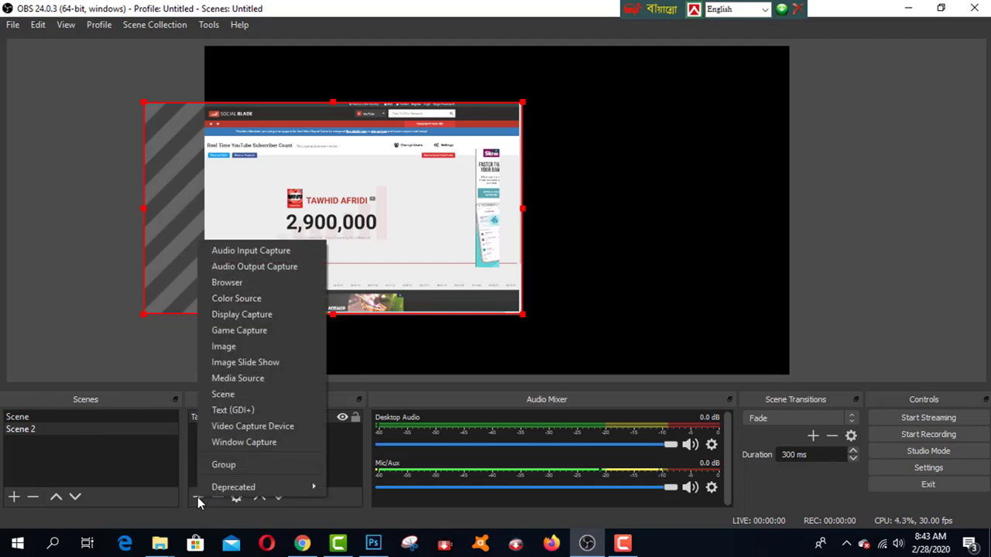
{"action": "left_click", "coordinate": [259, 283]}
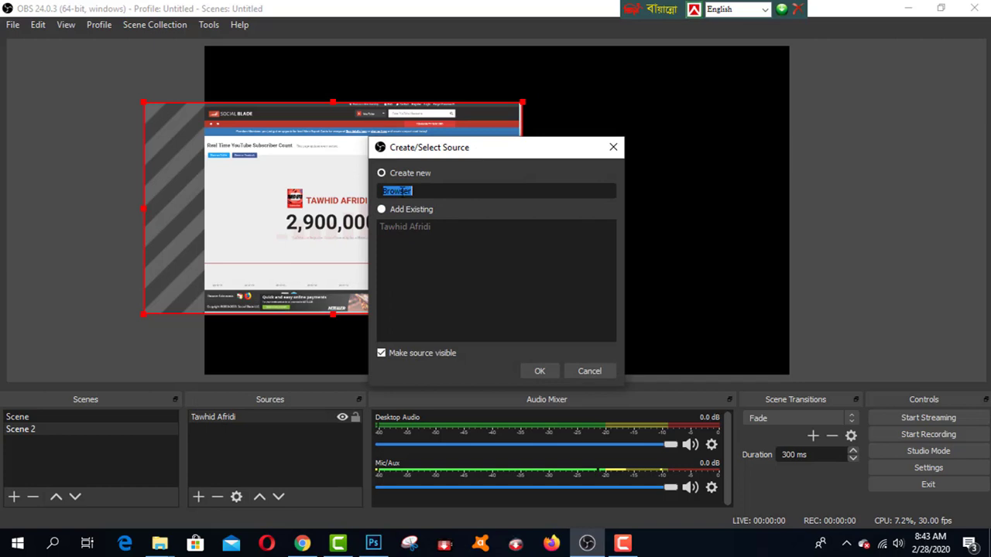
{"action": "left_click", "coordinate": [302, 543]}
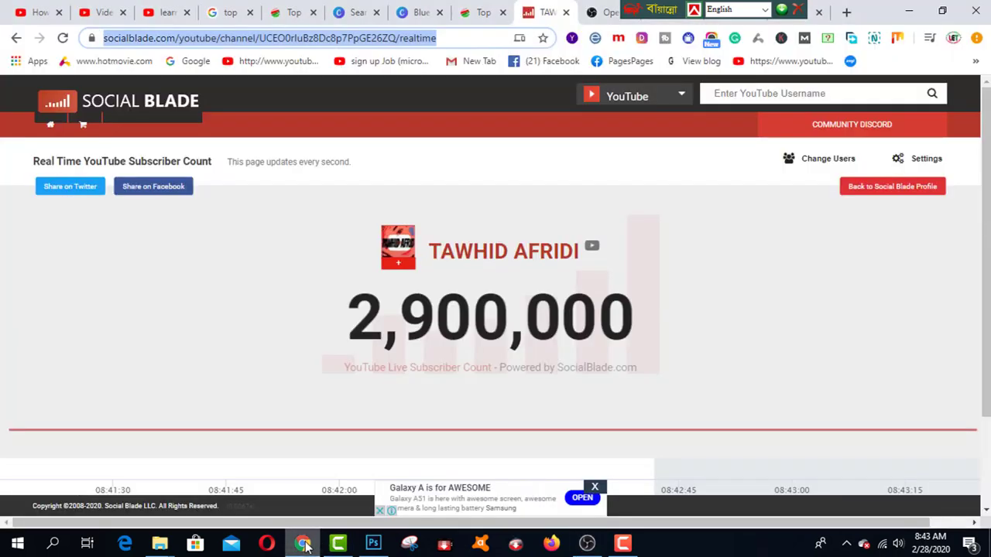
{"action": "left_click", "coordinate": [294, 13]}
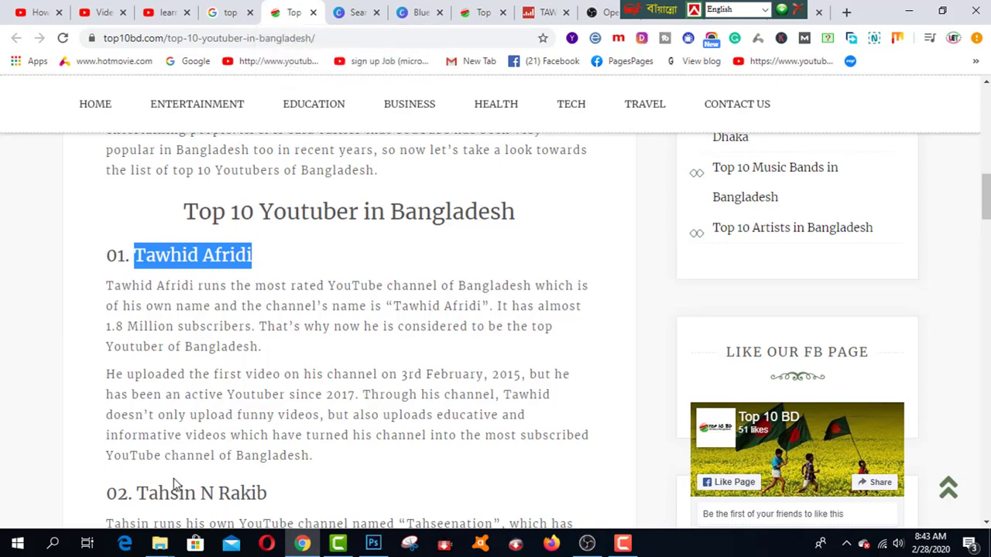
{"action": "scroll", "coordinate": [177, 484], "scroll_direction": "down", "scroll_amount": 1}
{"action": "left_click_drag", "start_coordinate": [138, 422], "coordinate": [284, 427]}
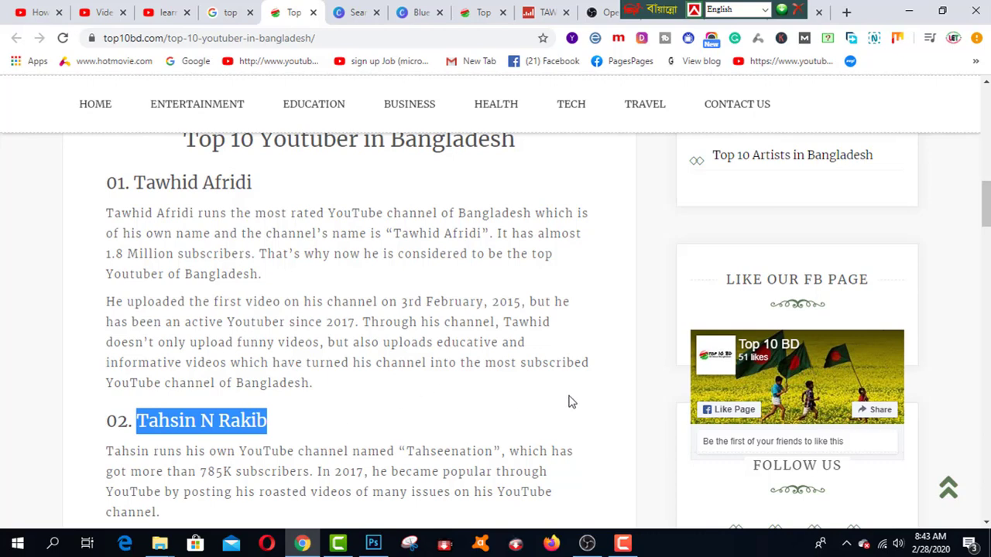
{"action": "left_click", "coordinate": [586, 544]}
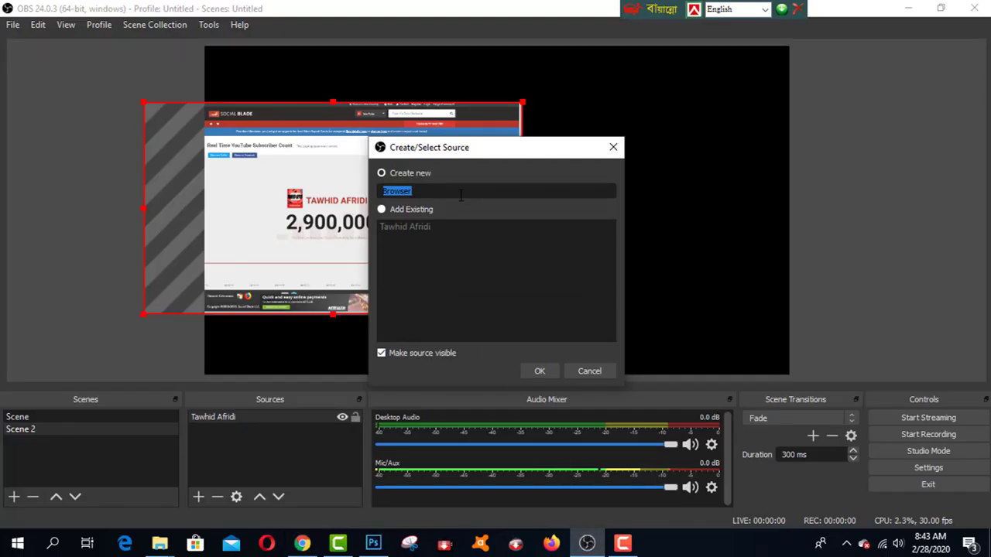
{"action": "key", "text": "ctrl+v"}
{"action": "left_click", "coordinate": [543, 373]}
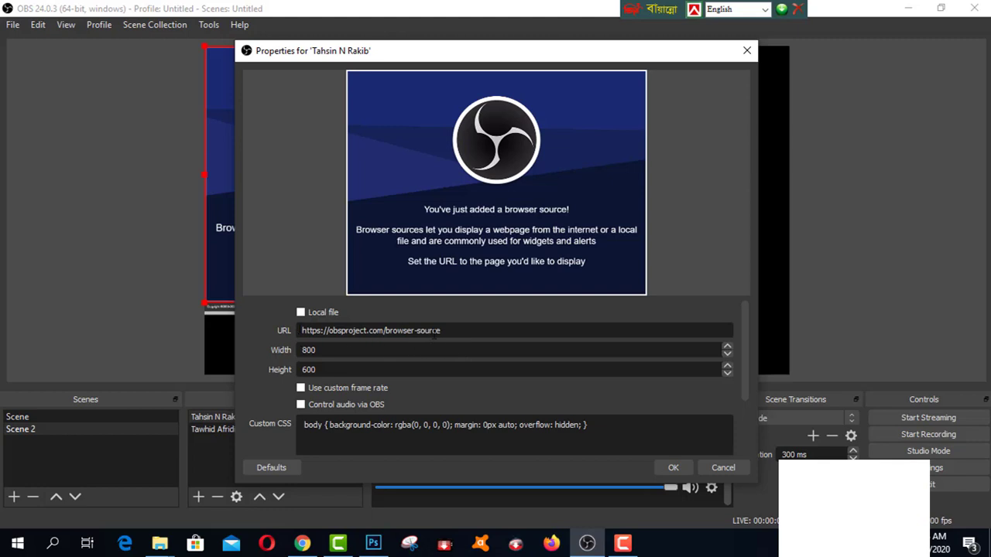
{"action": "left_click", "coordinate": [303, 543]}
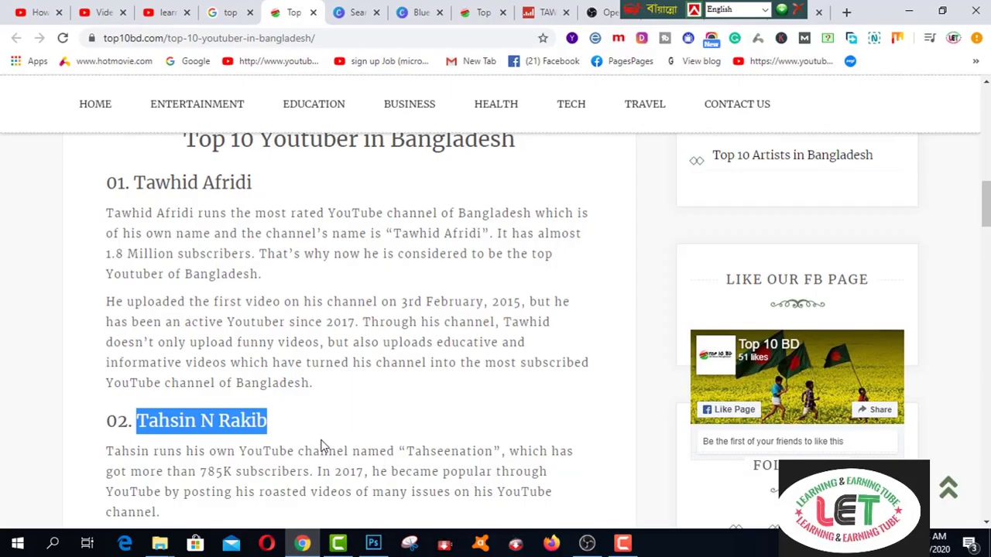
{"action": "right_click", "coordinate": [249, 418]}
{"action": "left_click", "coordinate": [292, 312]}
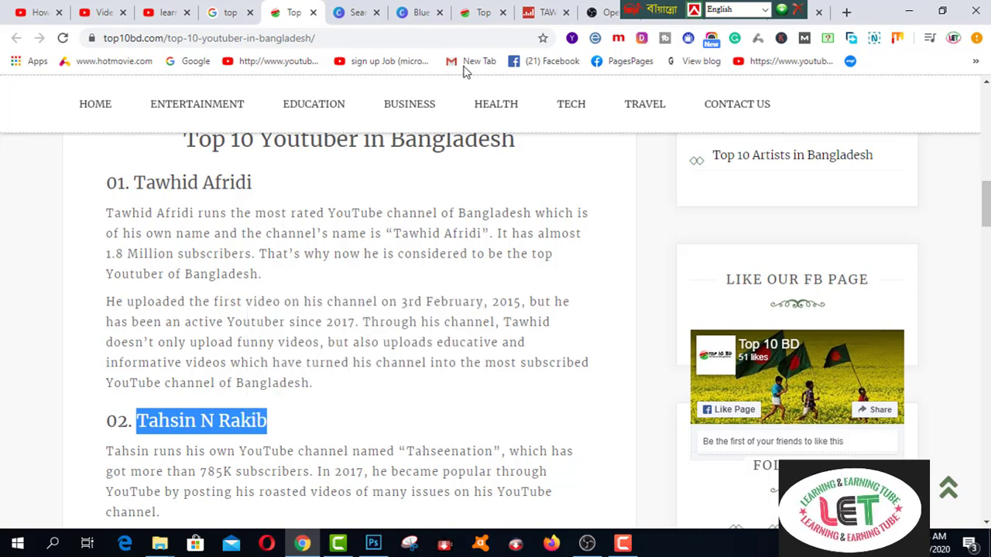
Step: Search Social Blade for the YouTube channel Tahsin N Rakib, using the name copied from the article
{"action": "left_click", "coordinate": [549, 12]}
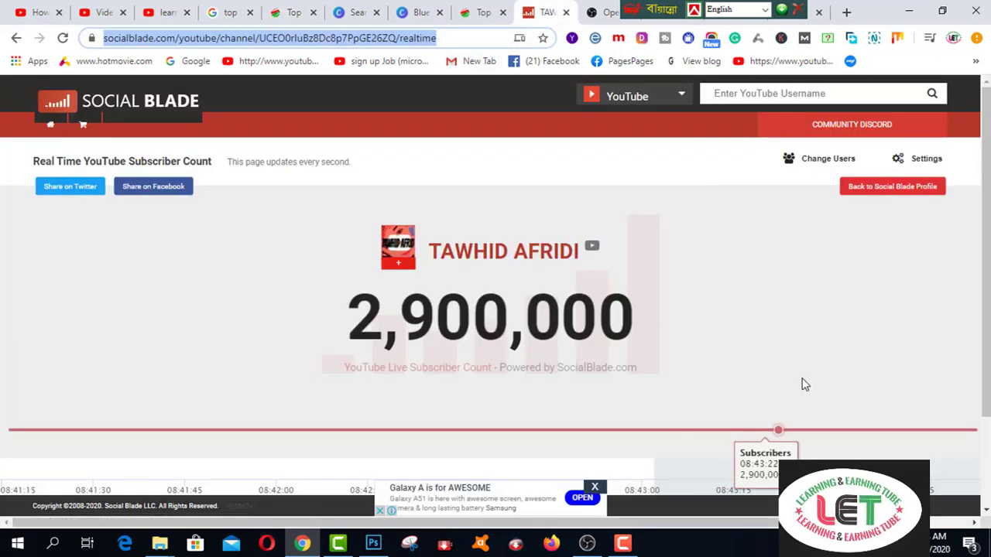
{"action": "left_click", "coordinate": [833, 94]}
{"action": "key", "text": "ctrl+v"}
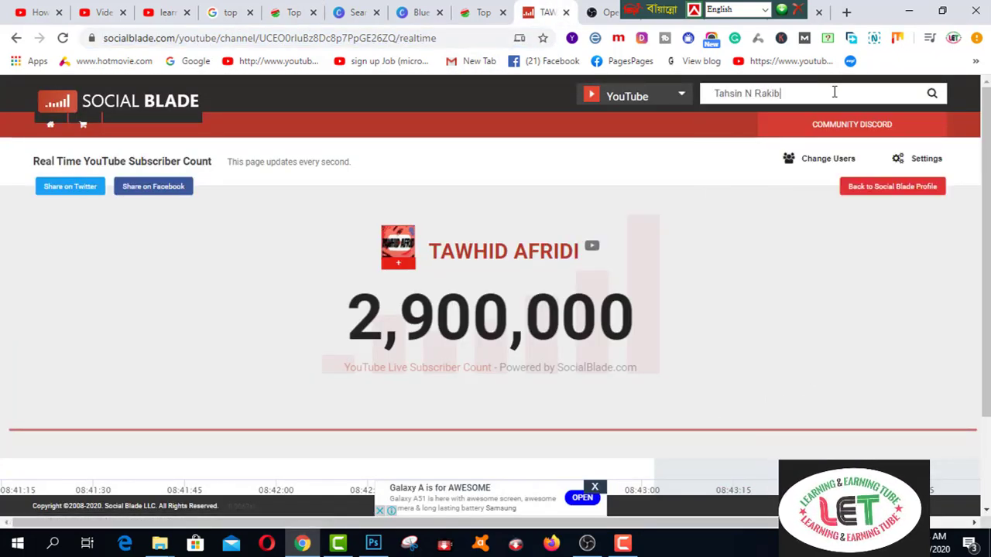
{"action": "left_click", "coordinate": [931, 96]}
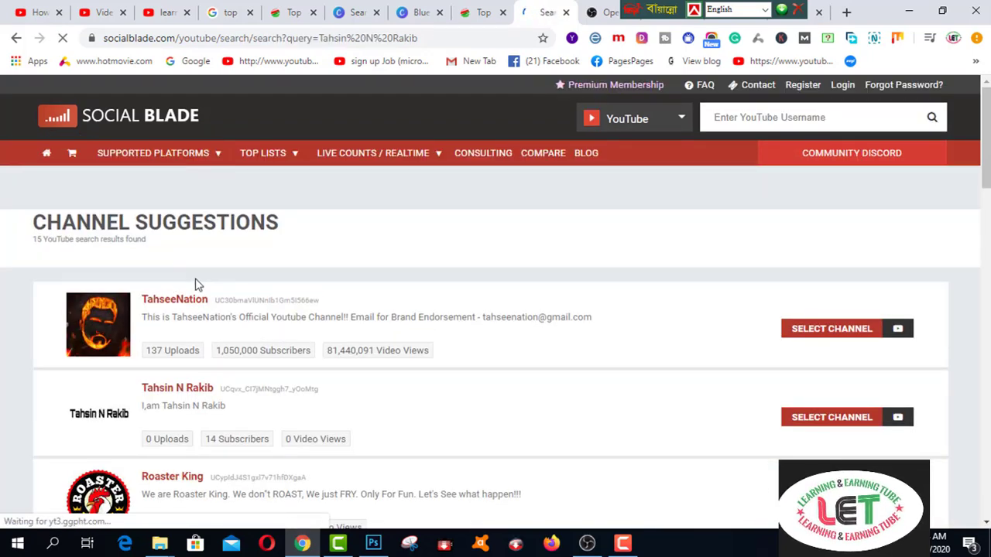
Step: Open the Tahsin N Rakib channel's live subscriber count page and copy its URL
{"action": "scroll", "coordinate": [310, 415], "scroll_direction": "down", "scroll_amount": 1}
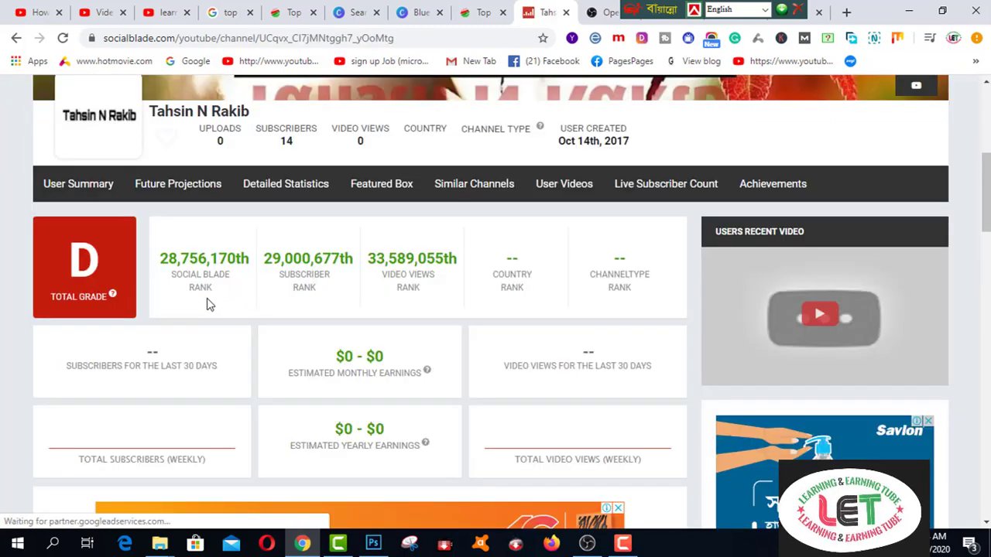
{"action": "scroll", "coordinate": [349, 308], "scroll_direction": "down", "scroll_amount": 10}
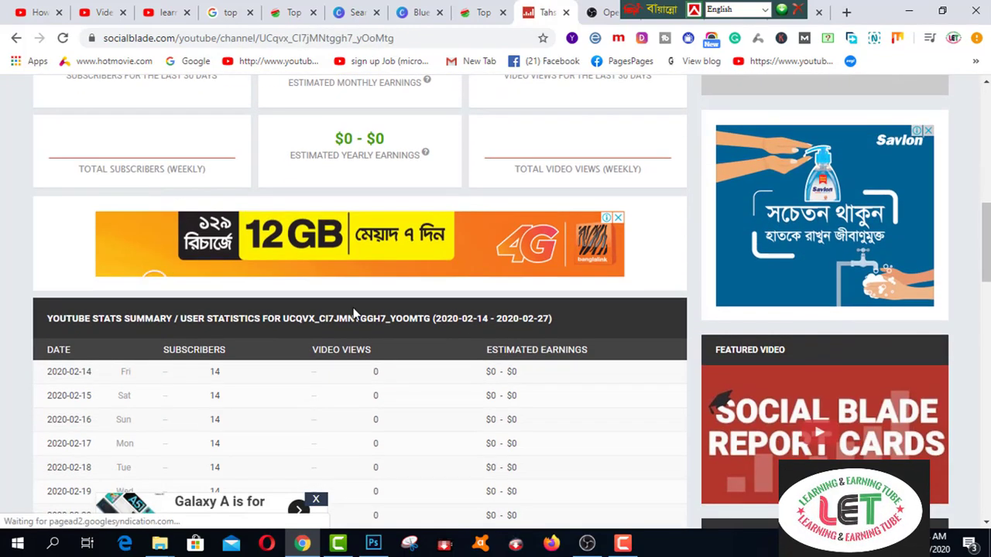
{"action": "scroll", "coordinate": [350, 308], "scroll_direction": "down", "scroll_amount": 1}
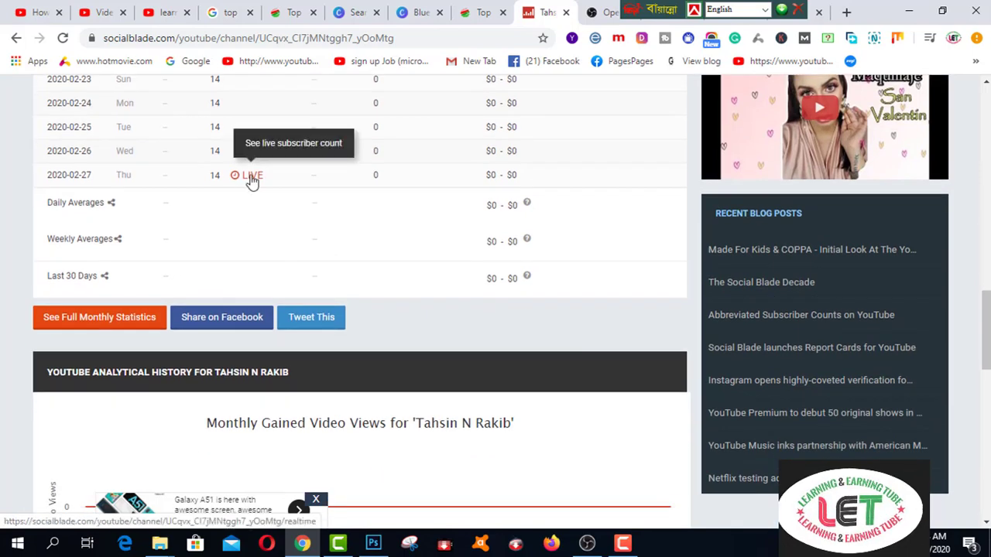
{"action": "left_click", "coordinate": [251, 177]}
{"action": "left_click", "coordinate": [442, 37]}
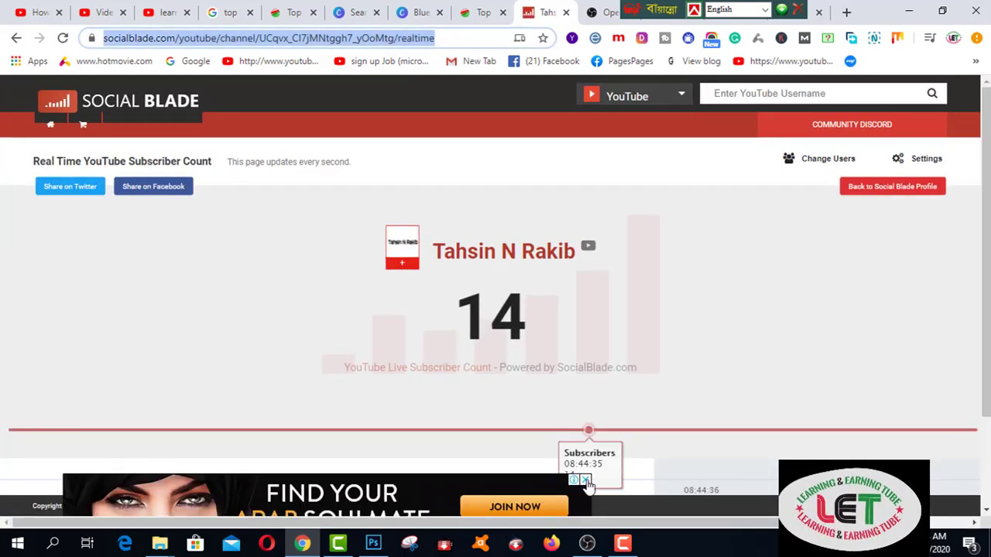
Step: In OBS, give the Tahsin N Rakib browser source the copied real-time URL, width 1920 and height 1080, and accept its properties
{"action": "left_click", "coordinate": [587, 544]}
{"action": "left_click_drag", "start_coordinate": [464, 330], "coordinate": [258, 317]}
{"action": "key", "text": "ctrl+v"}
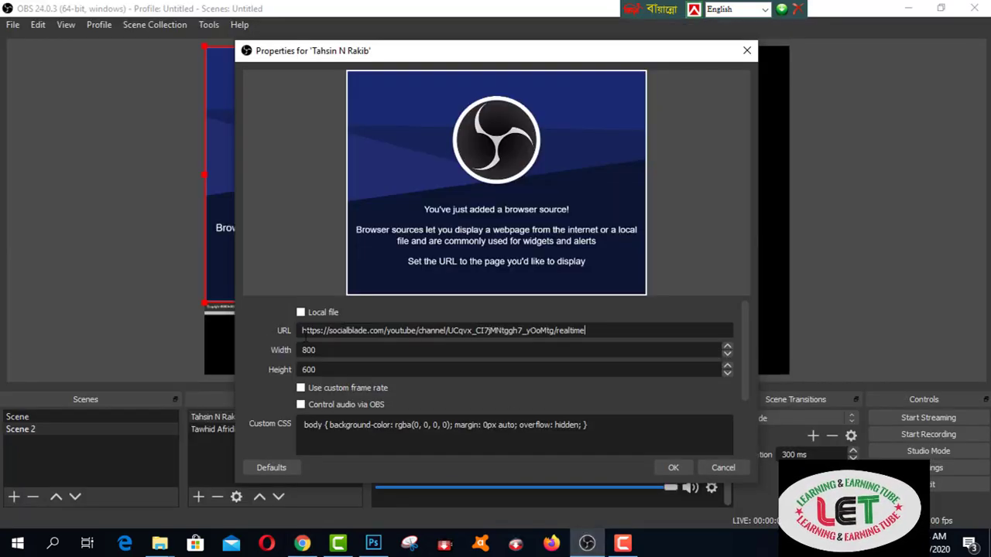
{"action": "double_click", "coordinate": [339, 349]}
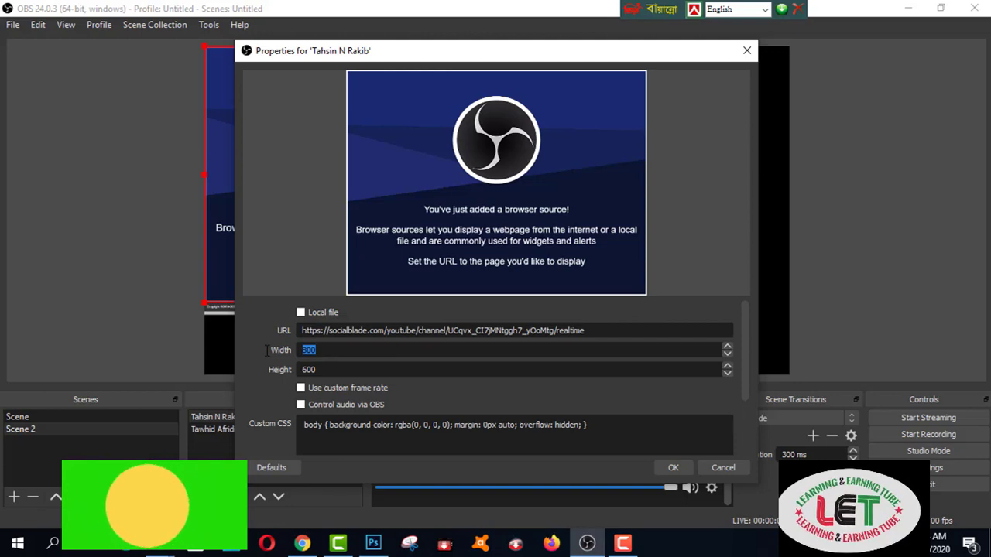
{"action": "type", "text": "1920"}
{"action": "key", "text": "Tab"}
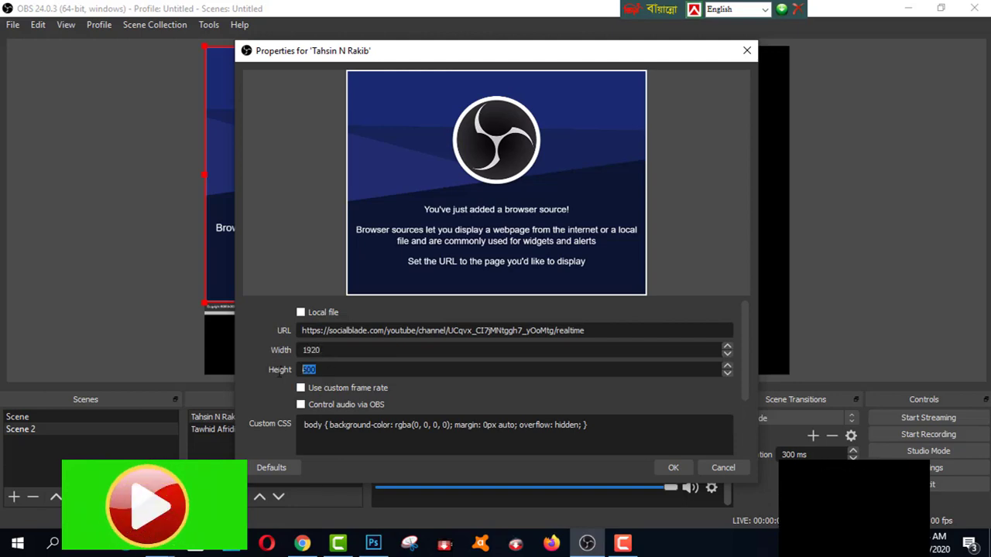
{"action": "type", "text": "1080"}
{"action": "left_click", "coordinate": [672, 467]}
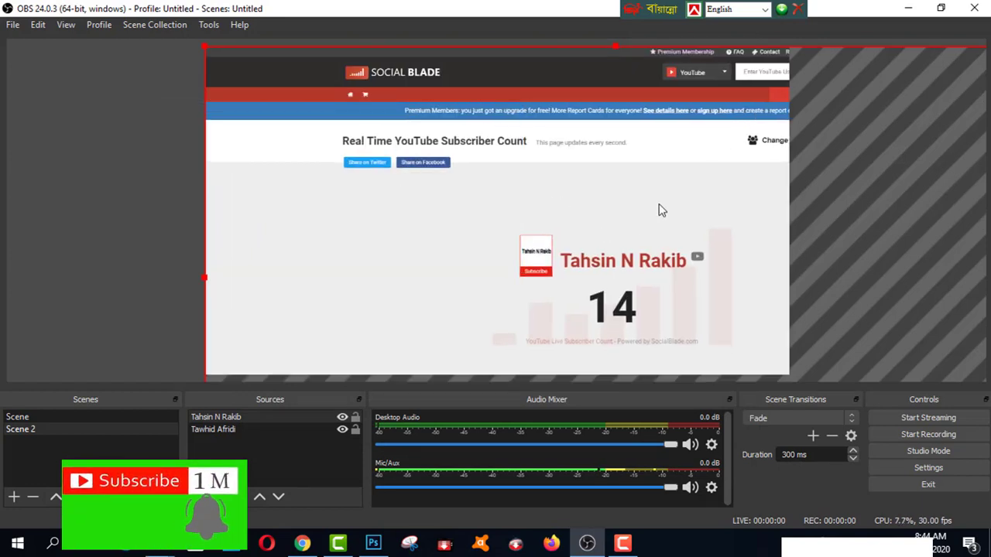
Step: Scale down the Tahsin N Rakib source and place it on the right half of the canvas beside the Tawhid Afridi source
{"action": "left_click_drag", "start_coordinate": [204, 46], "coordinate": [564, 191]}
{"action": "left_click_drag", "start_coordinate": [664, 281], "coordinate": [575, 193]}
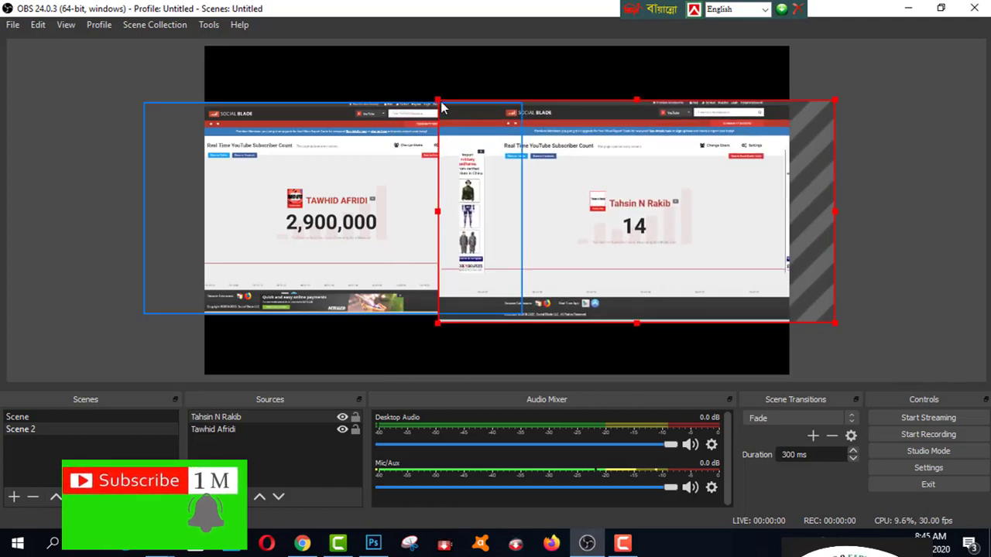
{"action": "left_click_drag", "start_coordinate": [437, 104], "coordinate": [542, 141]}
{"action": "left_click_drag", "start_coordinate": [597, 249], "coordinate": [617, 213]}
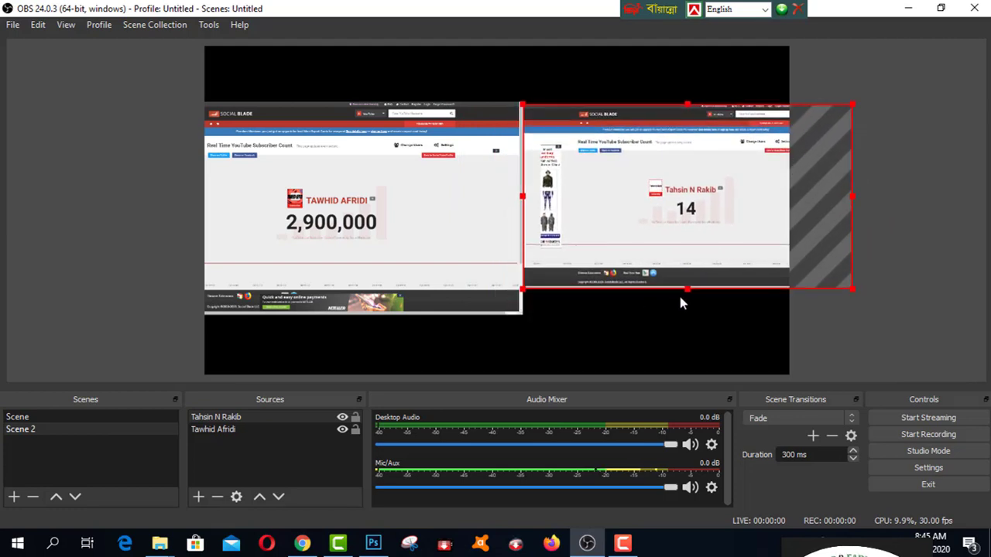
Step: Resize the Tahsin N Rakib source to match the Tawhid Afridi source's height and align it so it slightly overlaps that source's right edge
{"action": "left_click_drag", "start_coordinate": [689, 294], "coordinate": [689, 314]}
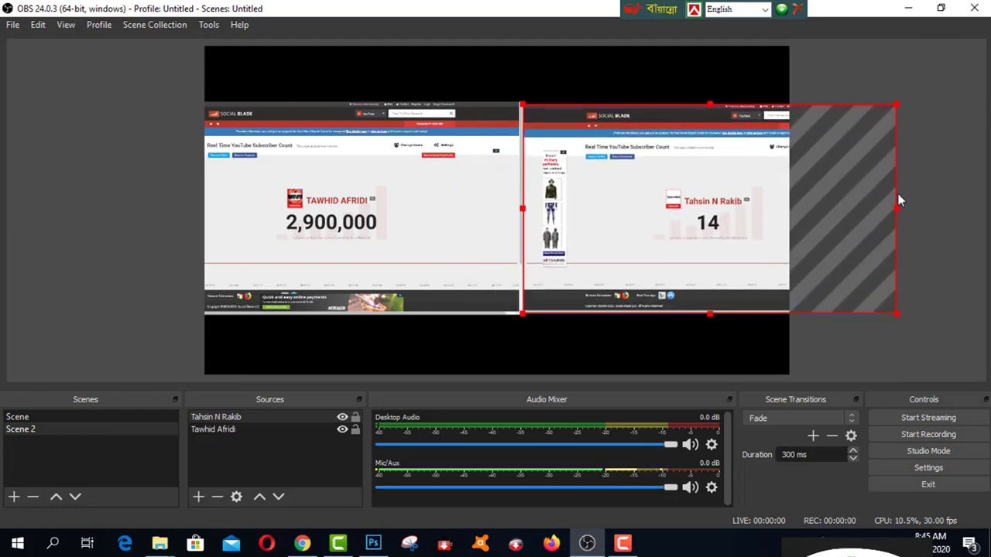
{"action": "left_click_drag", "start_coordinate": [899, 206], "coordinate": [794, 200]}
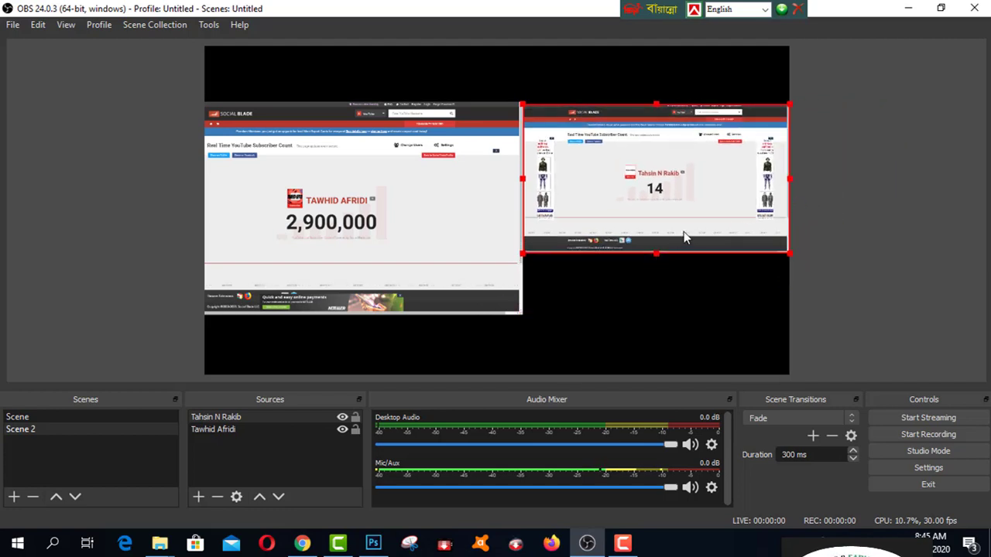
{"action": "left_click_drag", "start_coordinate": [656, 254], "coordinate": [679, 317]}
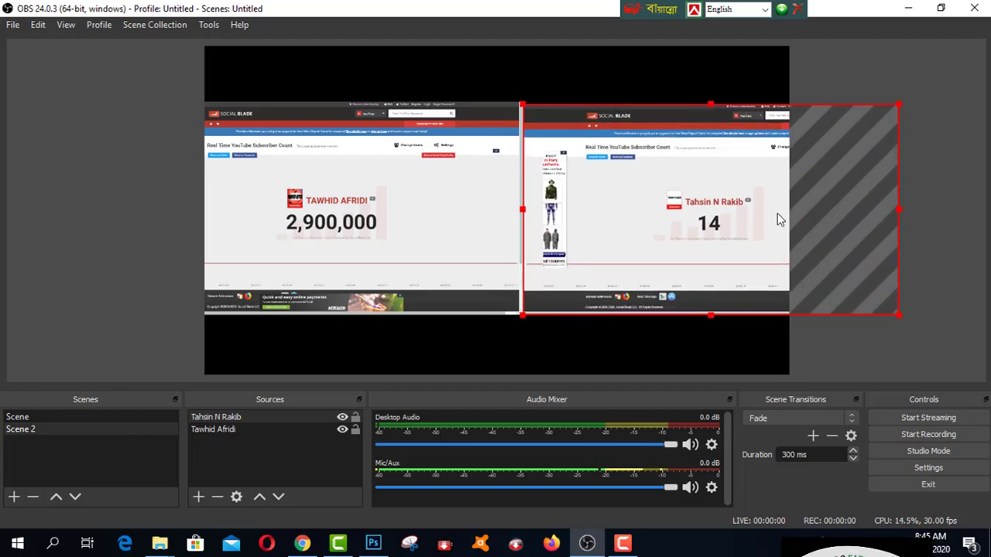
{"action": "left_click_drag", "start_coordinate": [772, 214], "coordinate": [770, 219]}
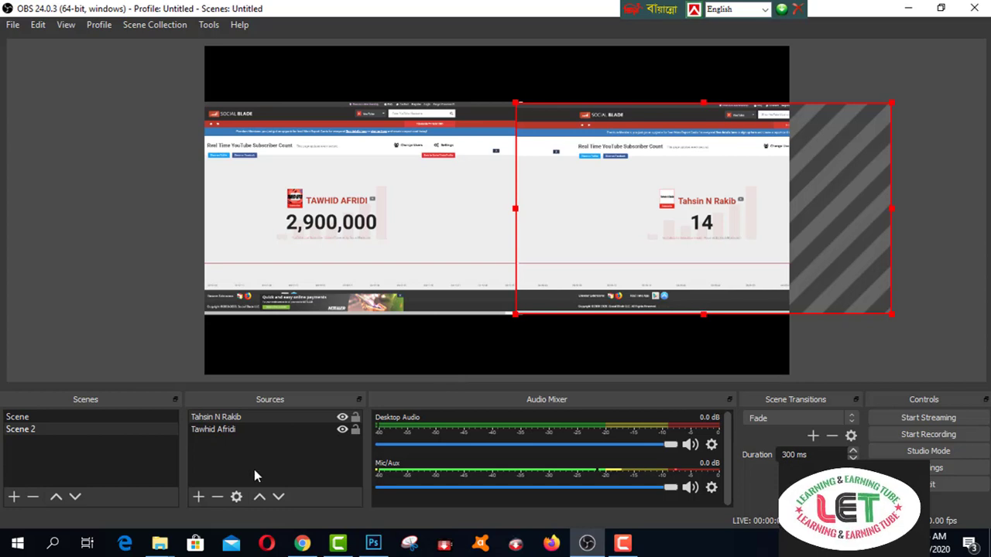
Step: Add a white Color Source to Scene 2 with width 1280 and height 720
{"action": "left_click", "coordinate": [197, 498]}
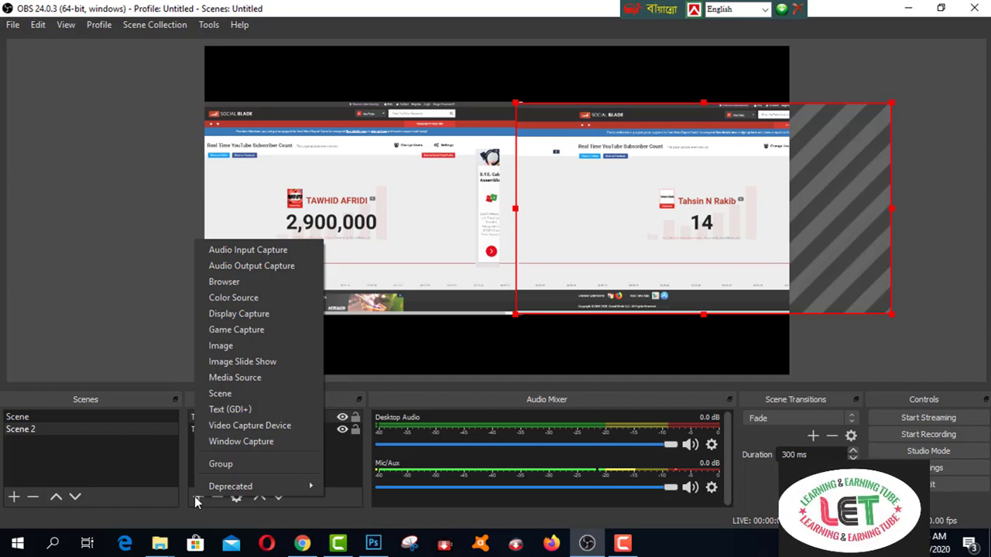
{"action": "left_click", "coordinate": [245, 302]}
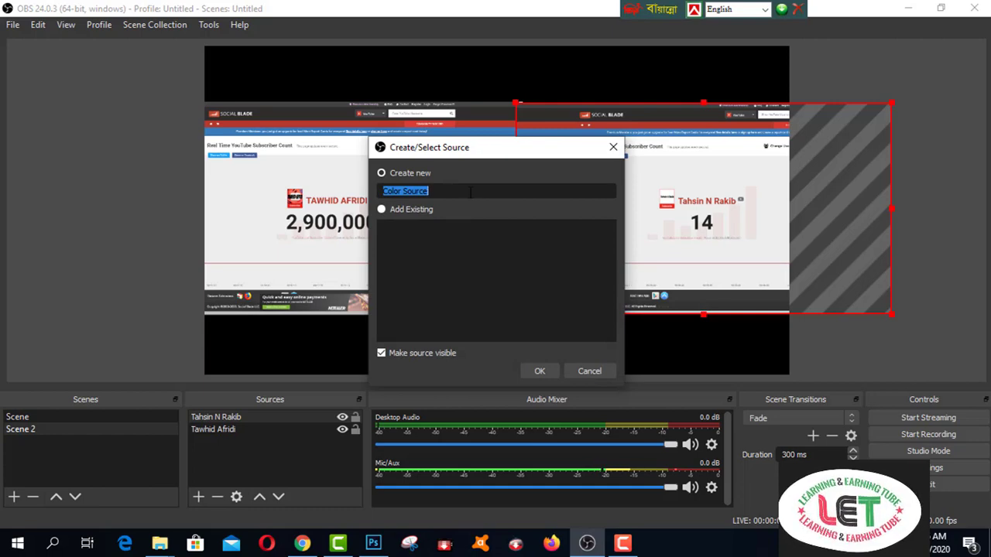
{"action": "left_click", "coordinate": [534, 368]}
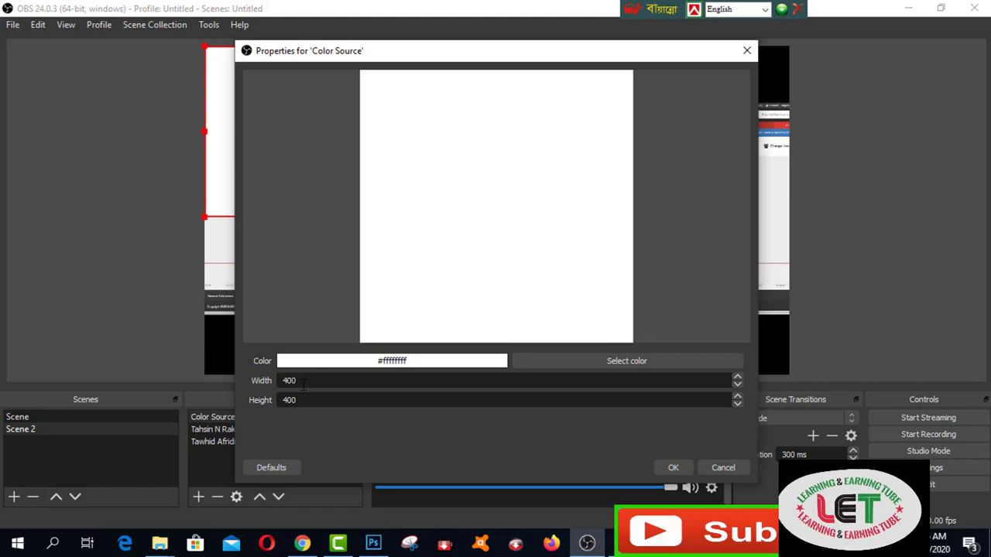
{"action": "double_click", "coordinate": [284, 380]}
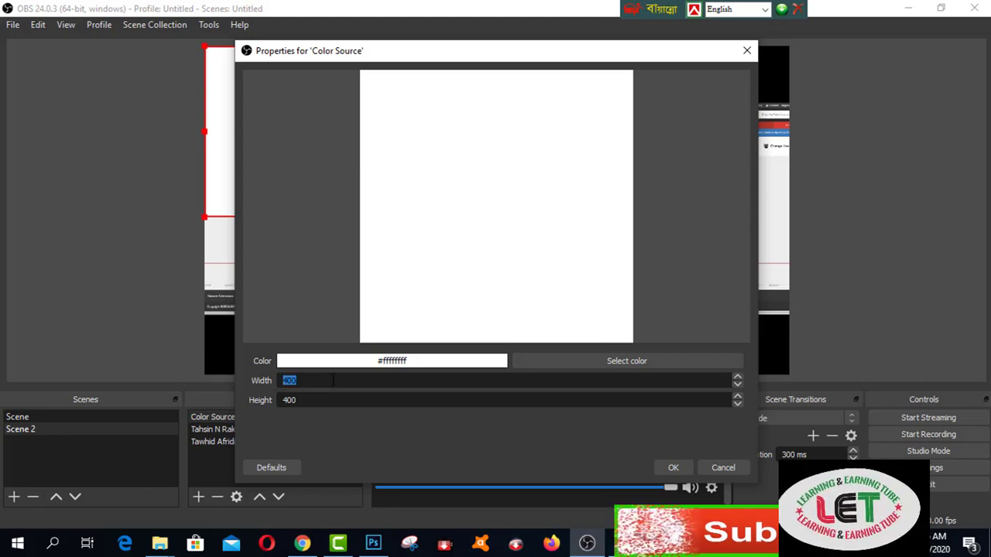
{"action": "type", "text": "1280"}
{"action": "double_click", "coordinate": [360, 393]}
{"action": "type", "text": "720"}
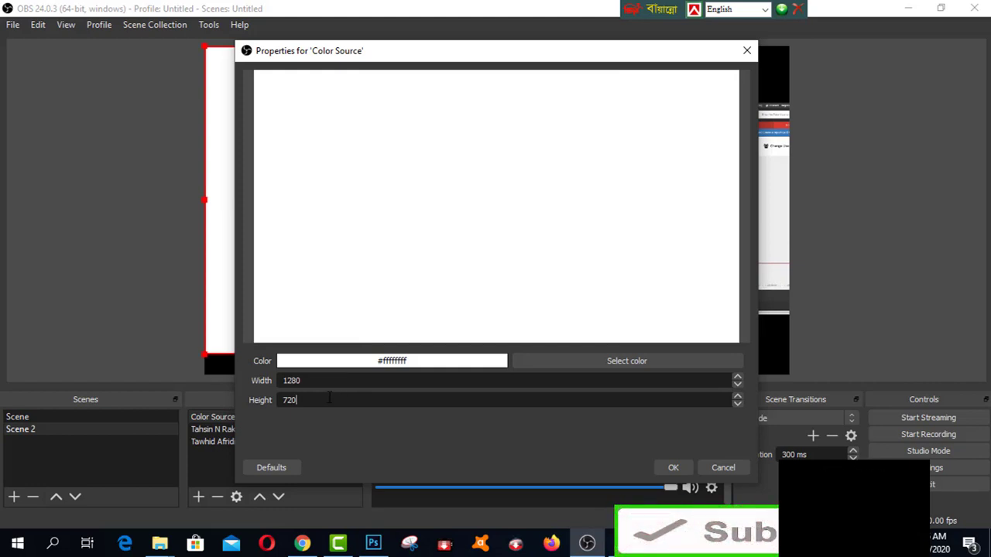
{"action": "left_click", "coordinate": [673, 468]}
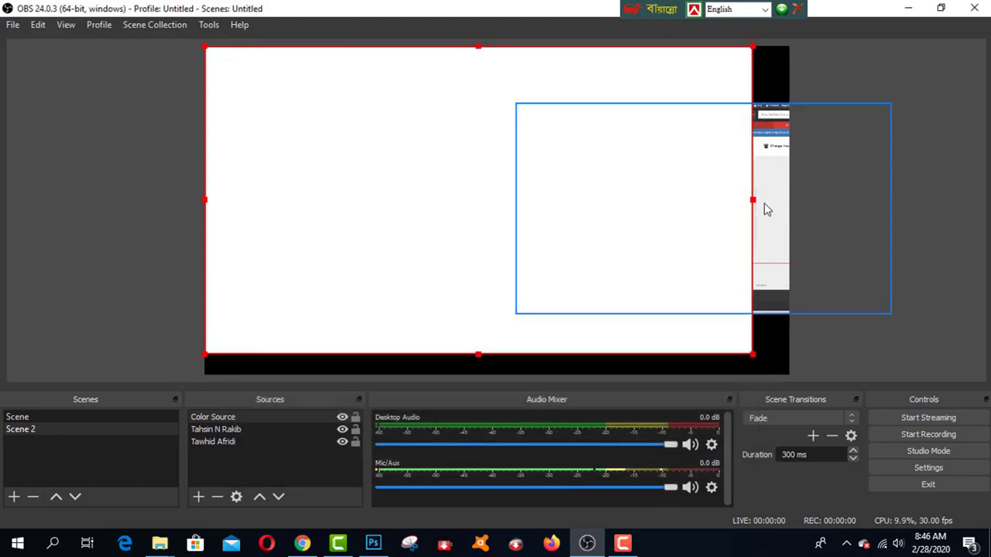
Step: Stretch the Color Source to fill the canvas and move it below both browser sources as the background
{"action": "left_click_drag", "start_coordinate": [754, 205], "coordinate": [792, 208]}
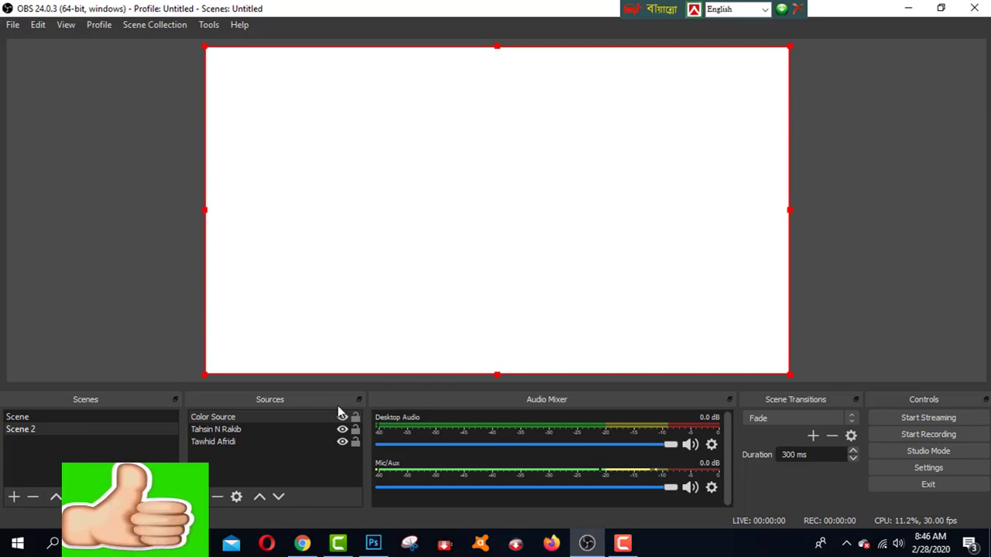
{"action": "left_click", "coordinate": [228, 418]}
{"action": "left_click_drag", "start_coordinate": [227, 417], "coordinate": [232, 449]}
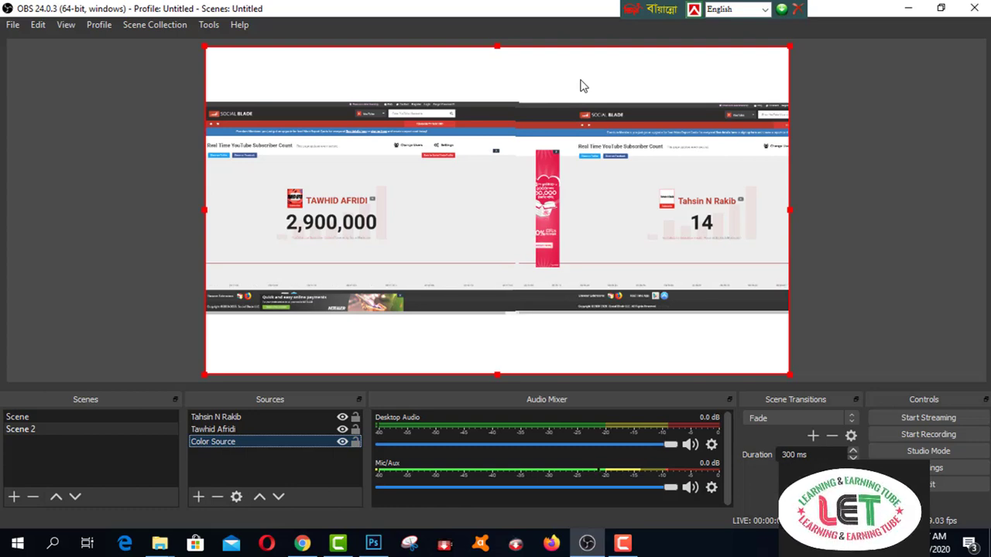
Step: Switch to Chrome and move the floating language toolbar aside to uncover the browser tabs
{"action": "left_click", "coordinate": [303, 542]}
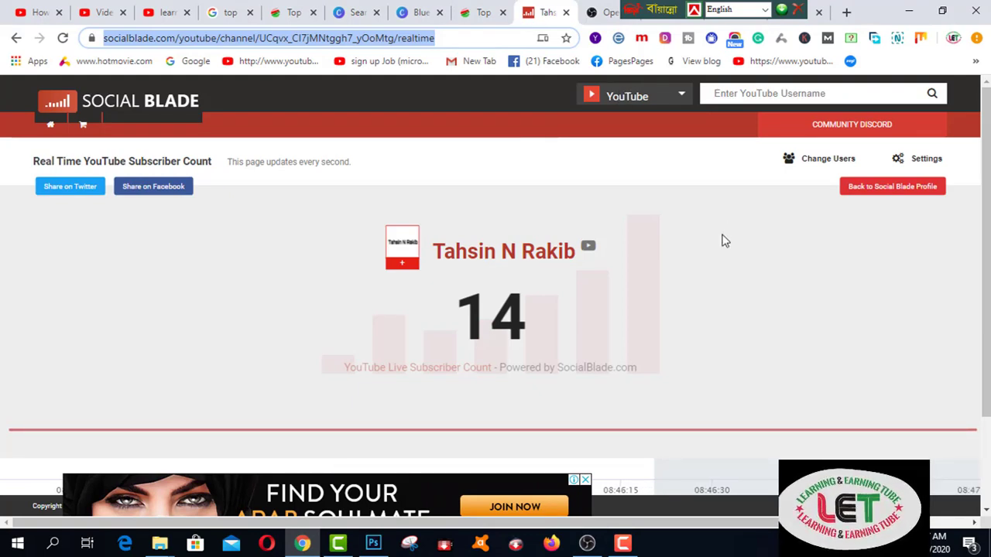
{"action": "left_click", "coordinate": [638, 10]}
{"action": "left_click_drag", "start_coordinate": [638, 9], "coordinate": [815, 10]}
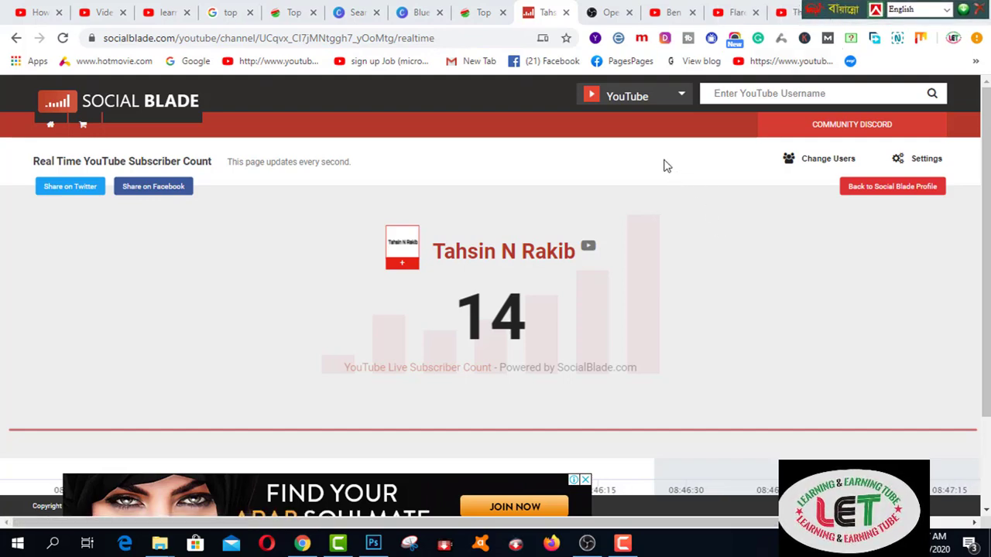
Step: Browse Canva's YouTube thumbnail templates and open the blue and green "This Week's Exercise Routine" template for editing
{"action": "left_click", "coordinate": [357, 13]}
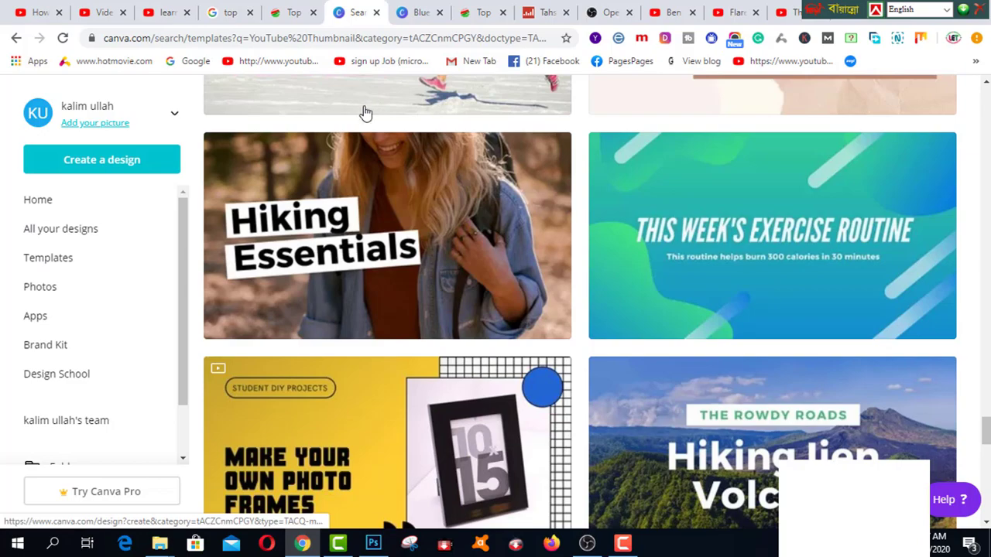
{"action": "scroll", "coordinate": [409, 265], "scroll_direction": "down", "scroll_amount": 10}
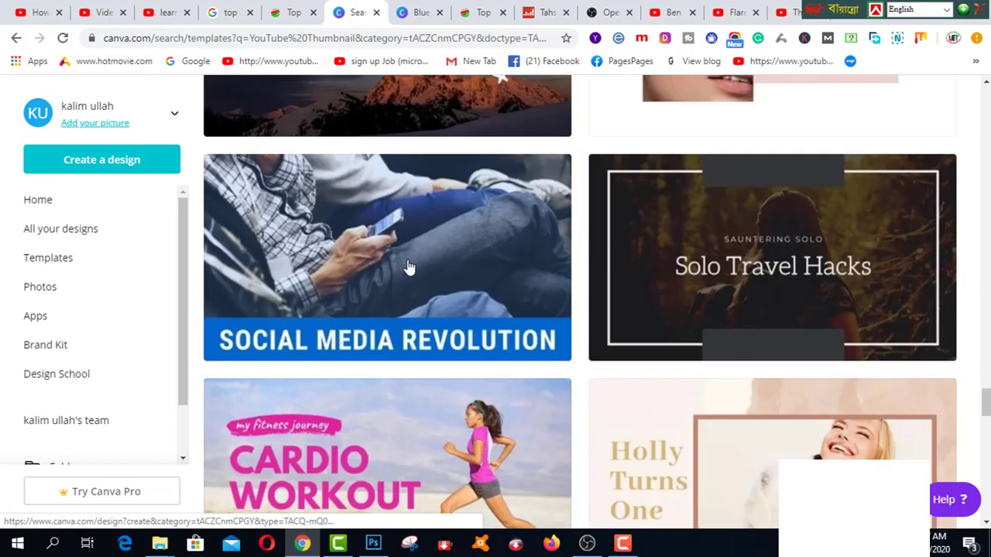
{"action": "scroll", "coordinate": [410, 267], "scroll_direction": "up", "scroll_amount": 6}
{"action": "scroll", "coordinate": [413, 262], "scroll_direction": "down", "scroll_amount": 2}
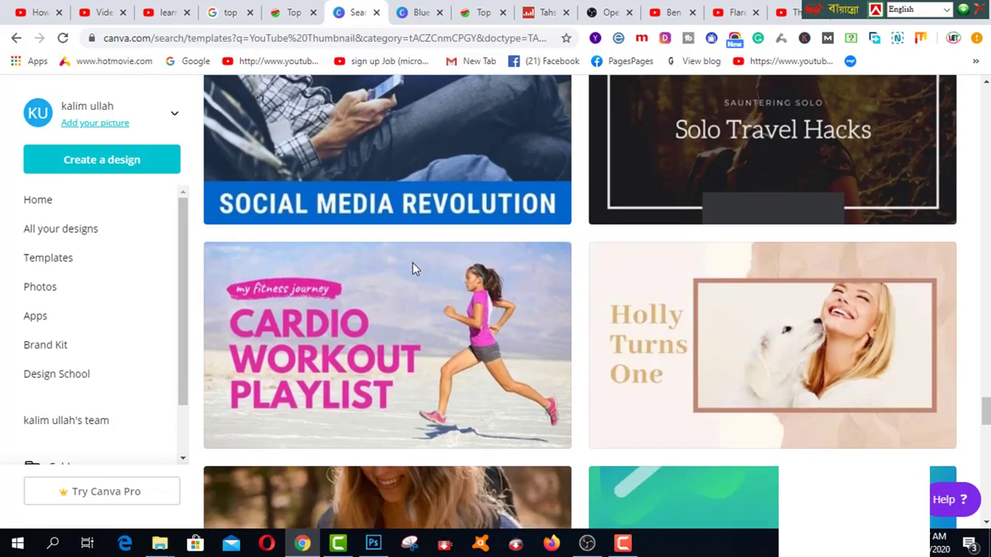
{"action": "scroll", "coordinate": [761, 348], "scroll_direction": "down", "scroll_amount": 3}
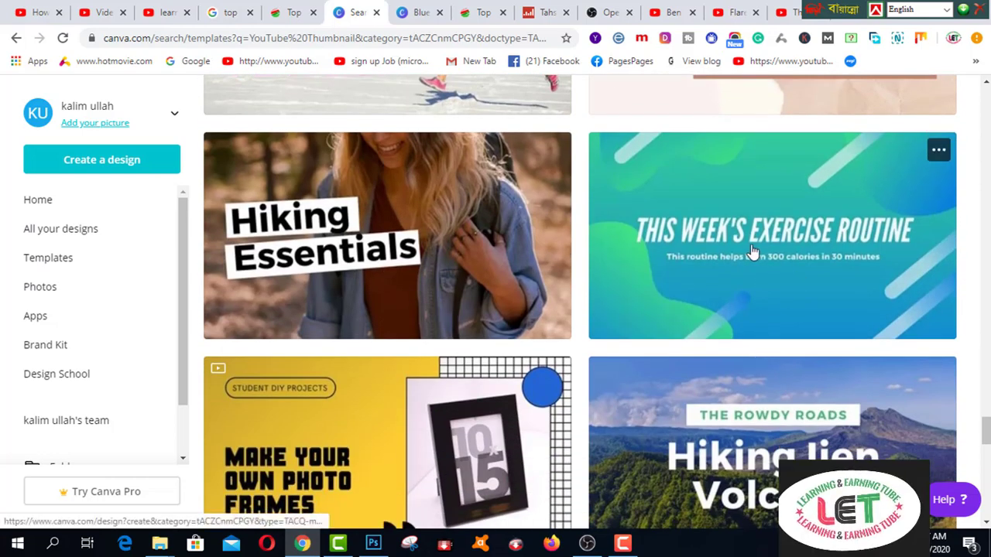
{"action": "left_click", "coordinate": [753, 253]}
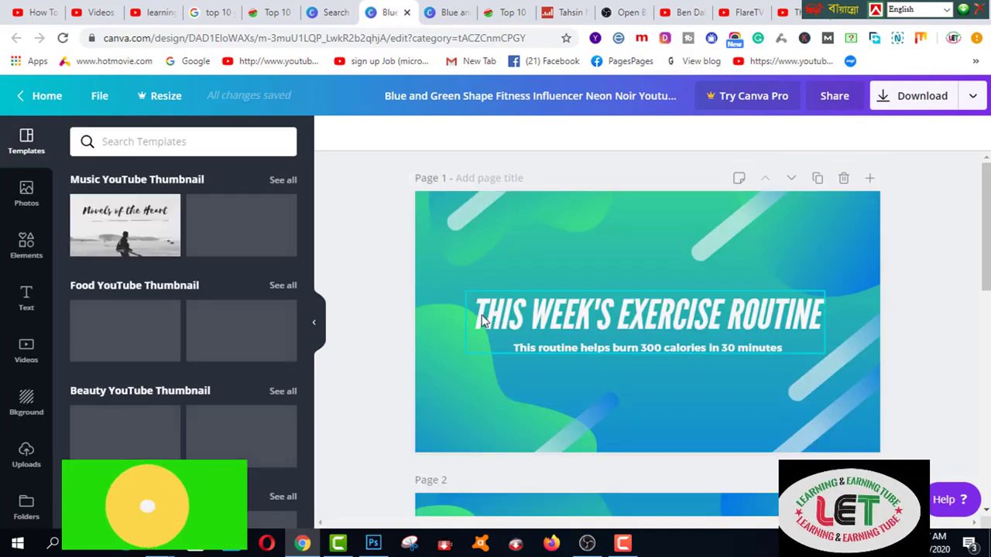
Step: Replace the page 1 title with the first-ranked YouTuber's name, Tawhid Afridi, copied from the Top 10 Youtuber in Bangladesh article
{"action": "left_click", "coordinate": [482, 319]}
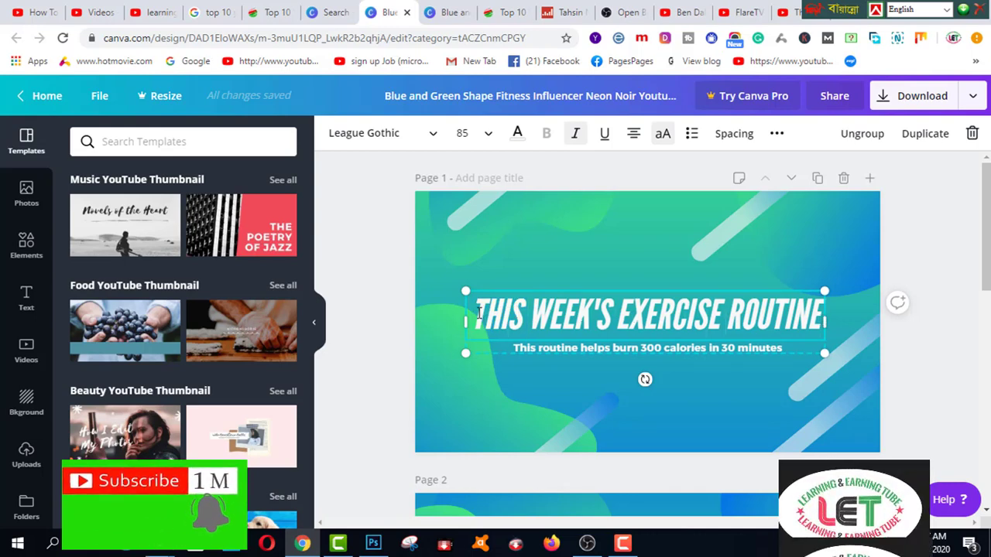
{"action": "left_click_drag", "start_coordinate": [481, 317], "coordinate": [795, 329]}
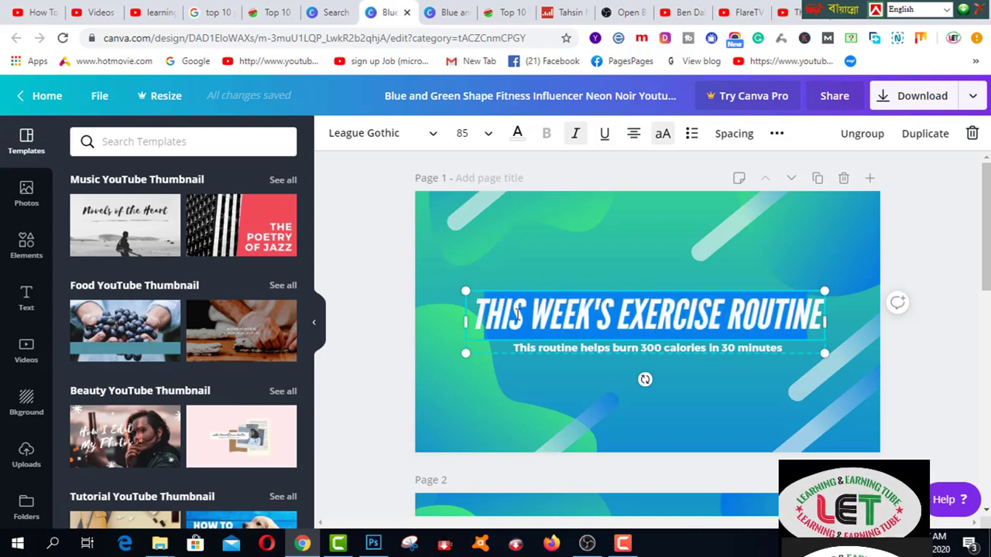
{"action": "left_click_drag", "start_coordinate": [476, 314], "coordinate": [862, 316]}
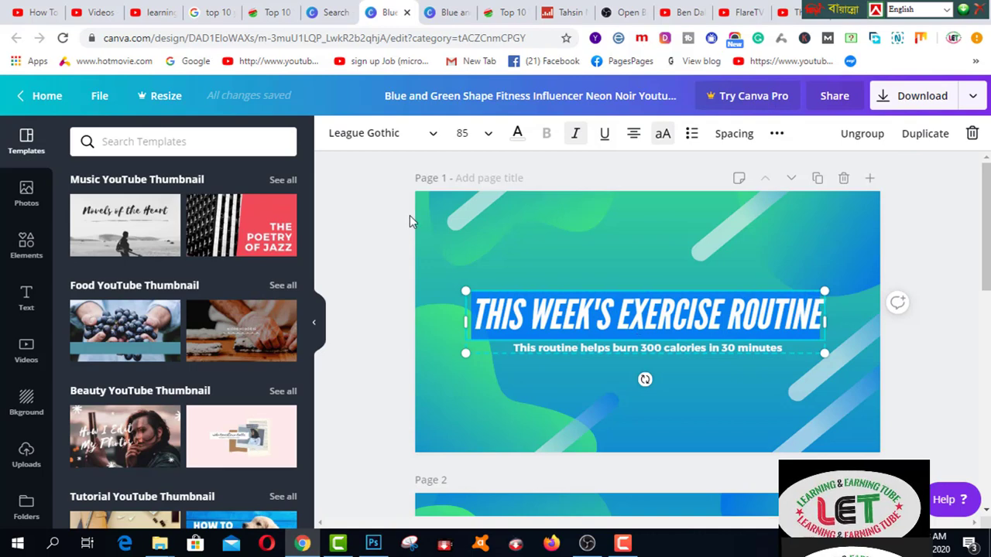
{"action": "left_click", "coordinate": [283, 14]}
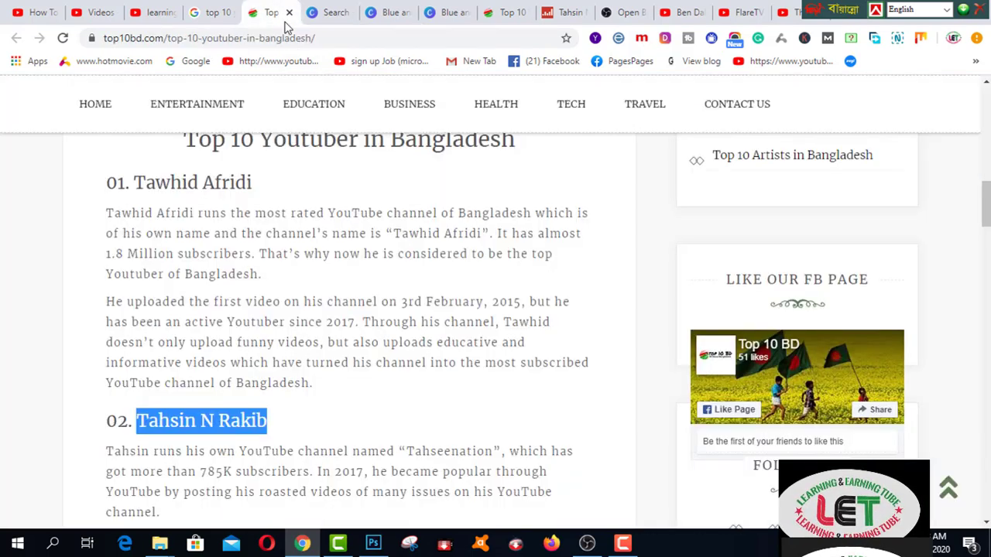
{"action": "left_click_drag", "start_coordinate": [264, 184], "coordinate": [106, 184]}
{"action": "key", "text": "ctrl+c"}
{"action": "left_click", "coordinate": [383, 13]}
{"action": "key", "text": "ctrl+v"}
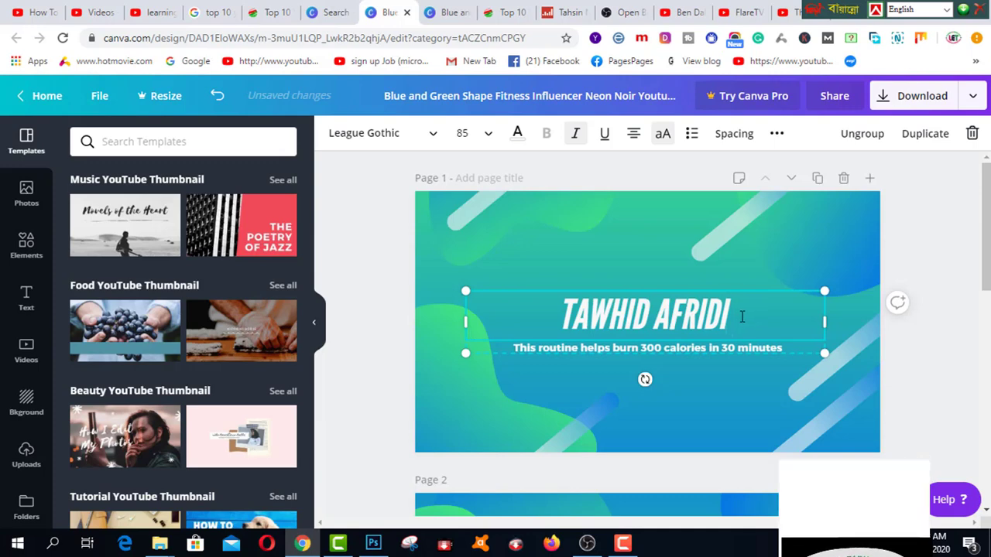
Step: Extend the page 1 title with "vs" and the second-ranked YouTuber's name, Tahsin N Rakib, copied from the same article
{"action": "left_click", "coordinate": [283, 14]}
{"action": "left_click_drag", "start_coordinate": [137, 418], "coordinate": [268, 422]}
{"action": "key", "text": "ctrl+c"}
{"action": "left_click", "coordinate": [383, 13]}
{"action": "type", "text": "vs"}
{"action": "key", "text": "ctrl+v"}
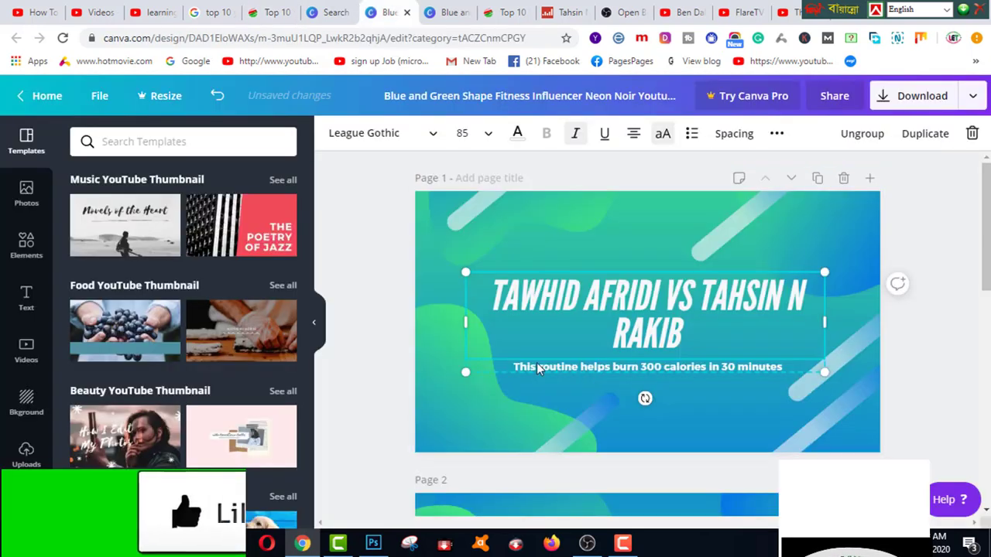
Step: Replace the subtitle under the title with "WHO IS THE BEST?"
{"action": "left_click", "coordinate": [513, 366]}
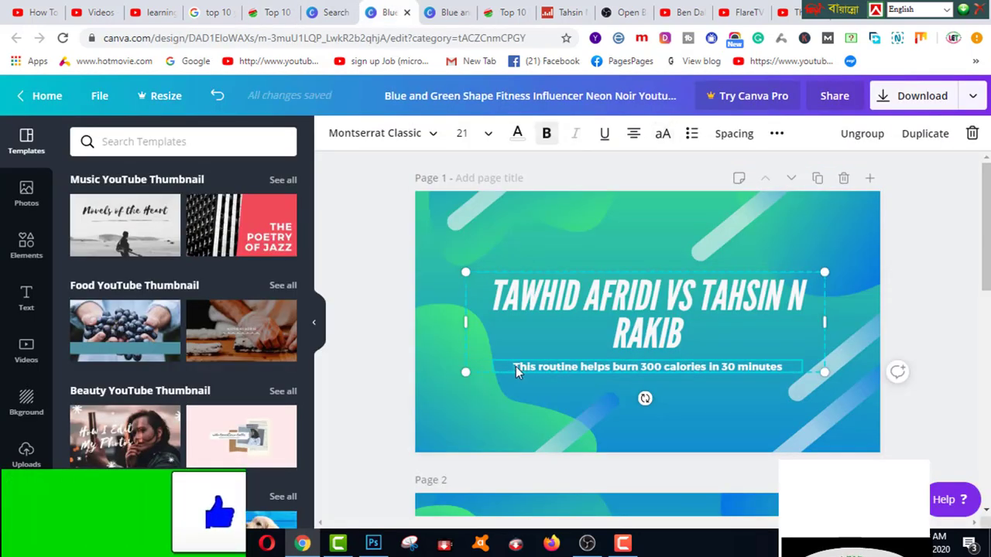
{"action": "left_click_drag", "start_coordinate": [515, 367], "coordinate": [784, 368]}
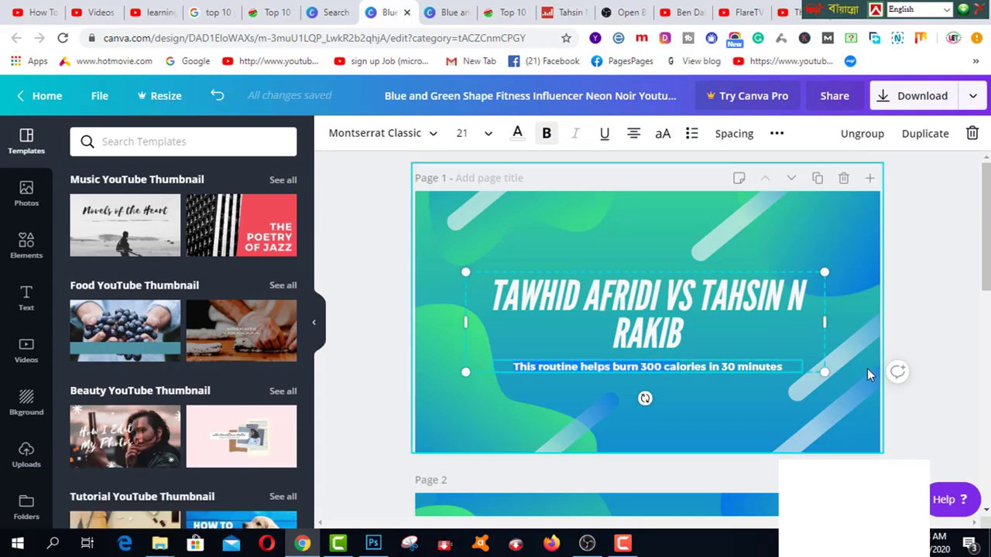
{"action": "type", "text": "WHO IS THE "}
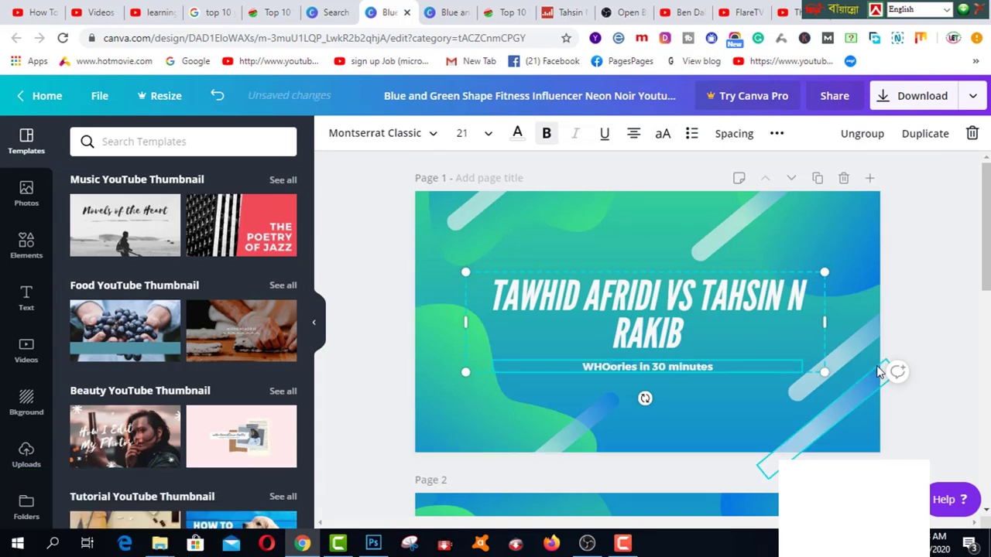
{"action": "type", "text": "BEST"}
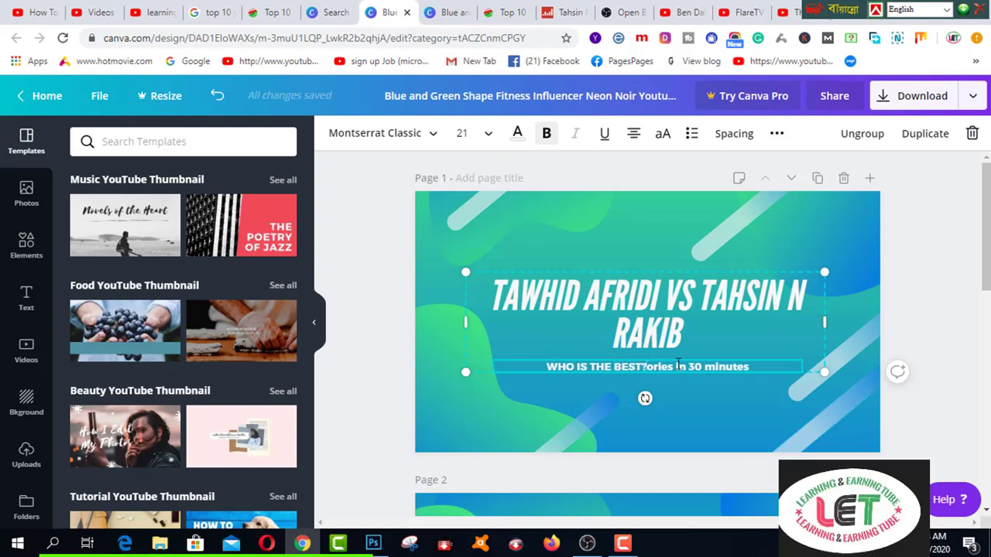
{"action": "type", "text": "?"}
{"action": "key", "text": "shift+End"}
{"action": "key", "text": "Delete"}
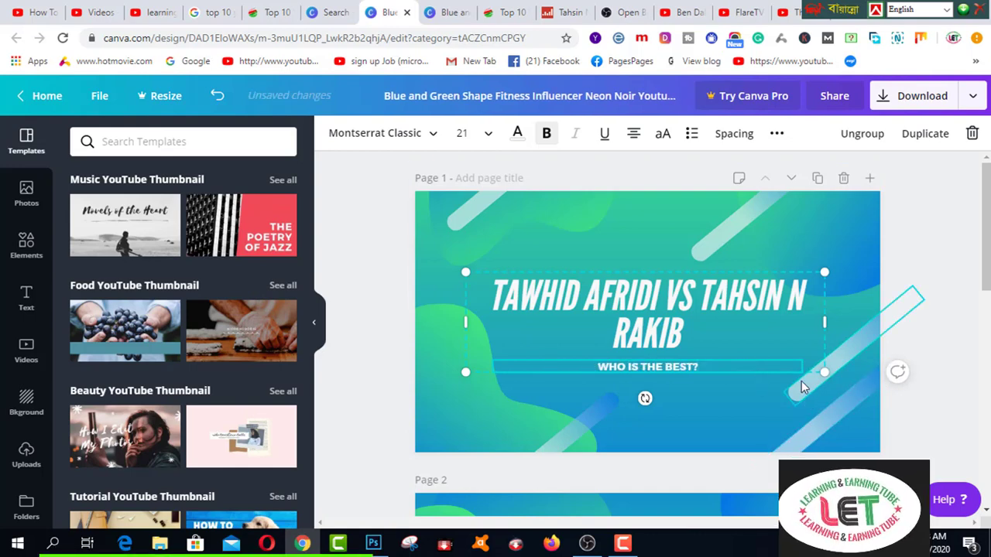
Step: Enlarge the text group until the title reaches size 112, place it in the page's upper half, and underline the title
{"action": "left_click_drag", "start_coordinate": [823, 373], "coordinate": [881, 368]}
{"action": "left_click_drag", "start_coordinate": [813, 258], "coordinate": [808, 253]}
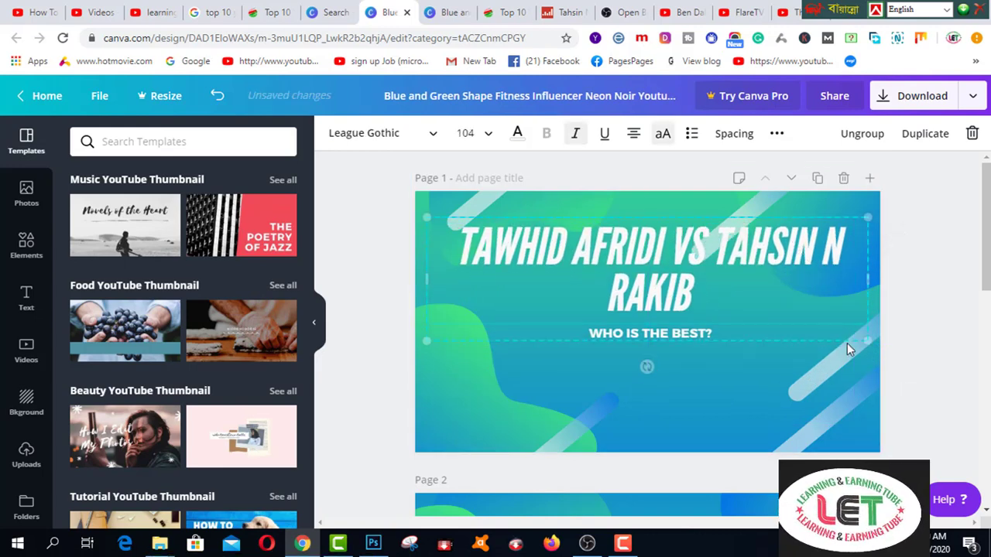
{"action": "left_click_drag", "start_coordinate": [864, 340], "coordinate": [907, 378]}
{"action": "left_click_drag", "start_coordinate": [832, 254], "coordinate": [816, 246]}
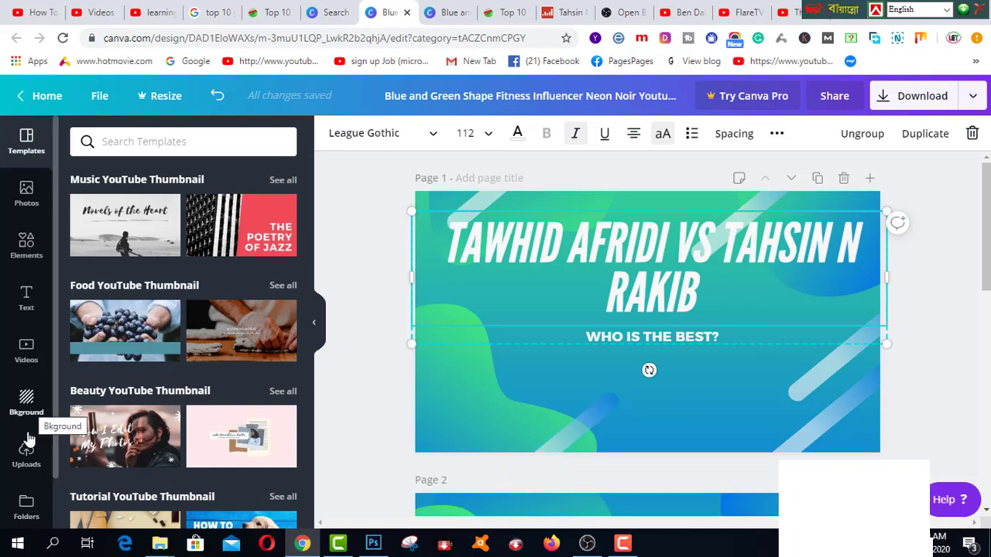
{"action": "scroll", "coordinate": [33, 463], "scroll_direction": "down", "scroll_amount": 1}
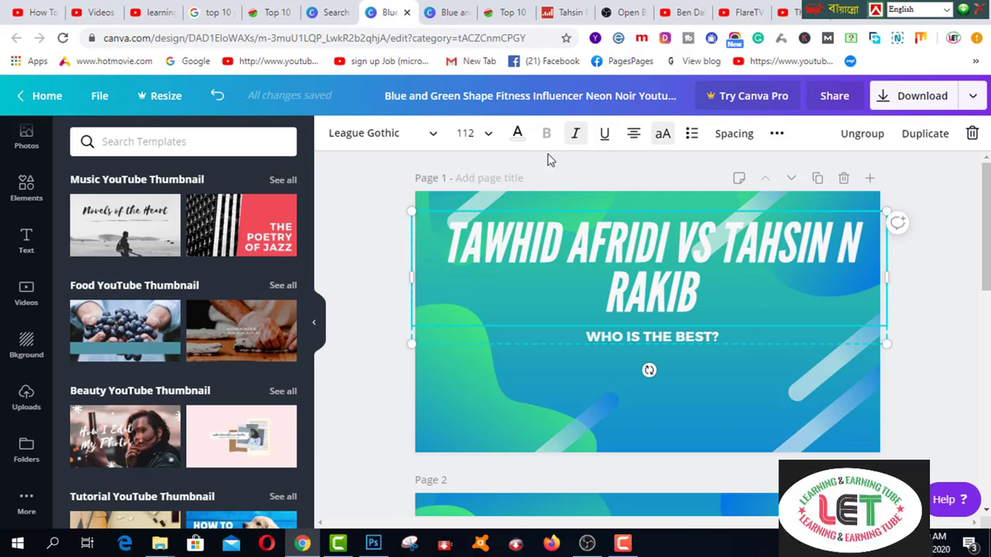
{"action": "key", "text": "ctrl+u"}
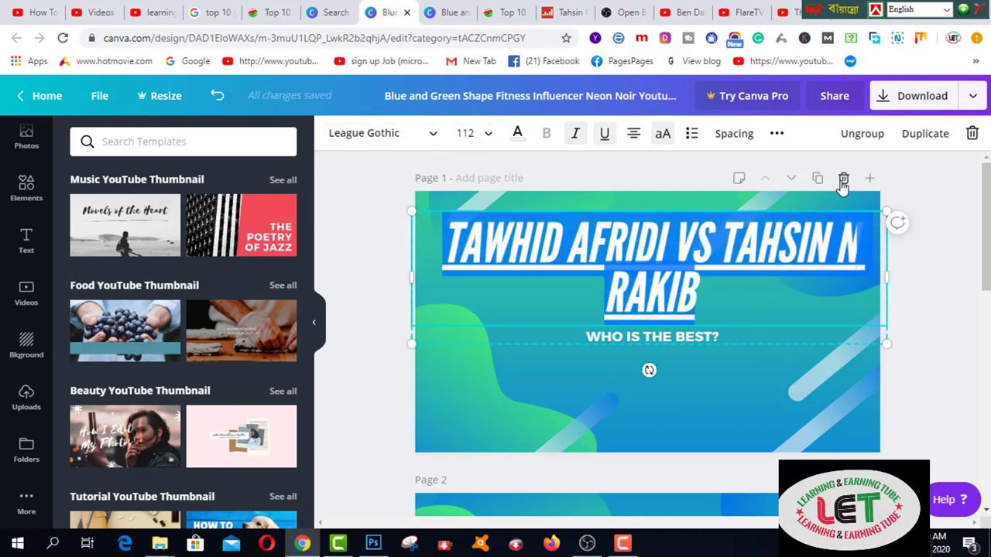
{"action": "left_click", "coordinate": [917, 98]}
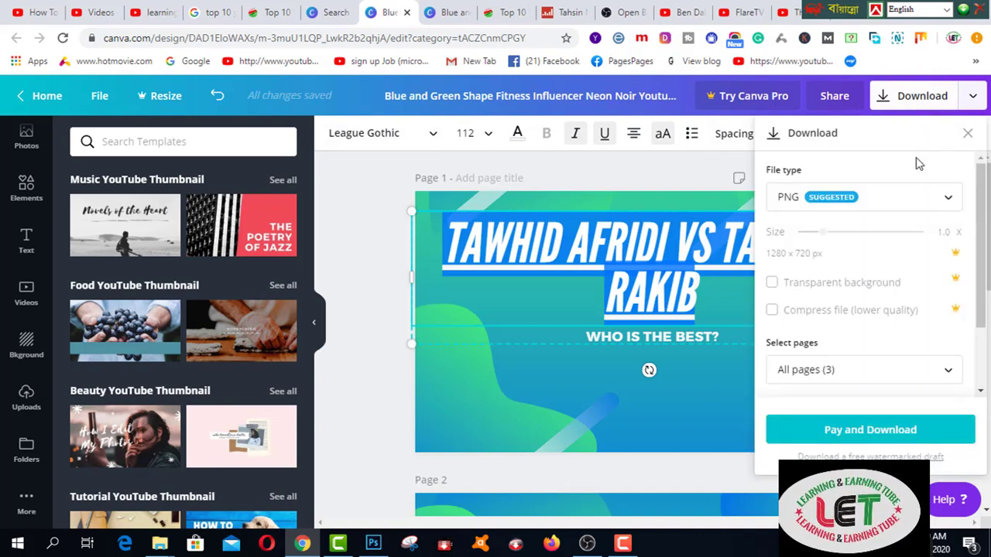
{"action": "left_click", "coordinate": [889, 429]}
{"action": "scroll", "coordinate": [314, 380], "scroll_direction": "down", "scroll_amount": 1}
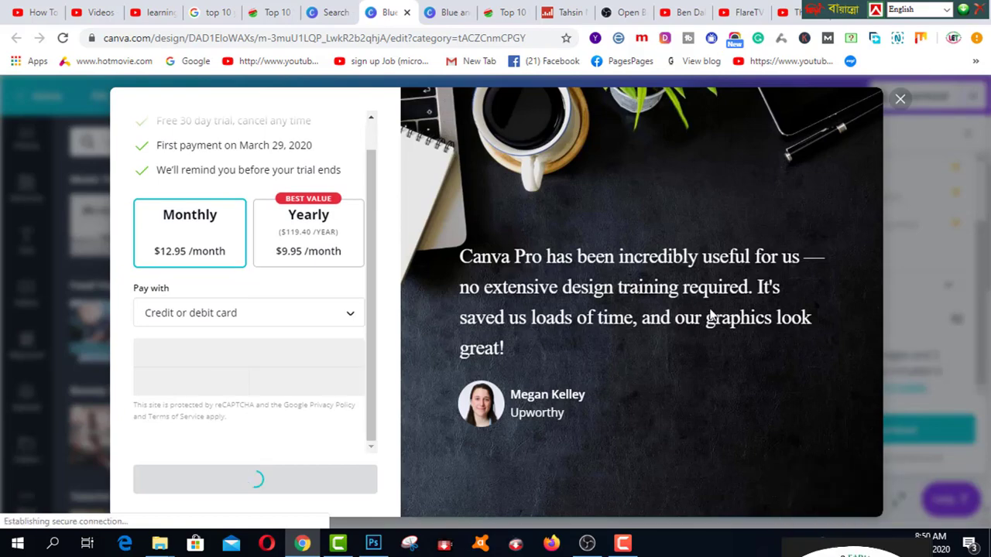
{"action": "left_click", "coordinate": [900, 100]}
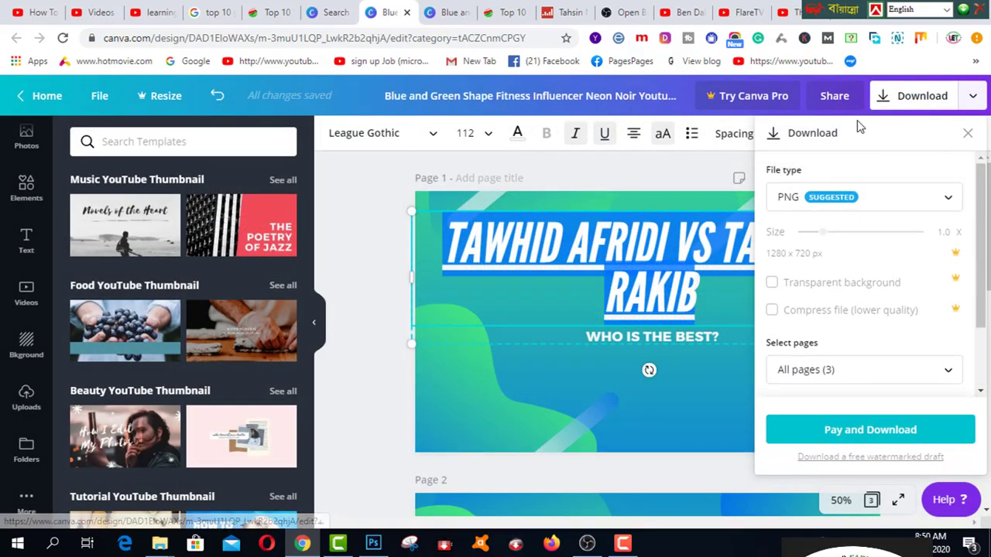
{"action": "scroll", "coordinate": [776, 352], "scroll_direction": "down", "scroll_amount": 1}
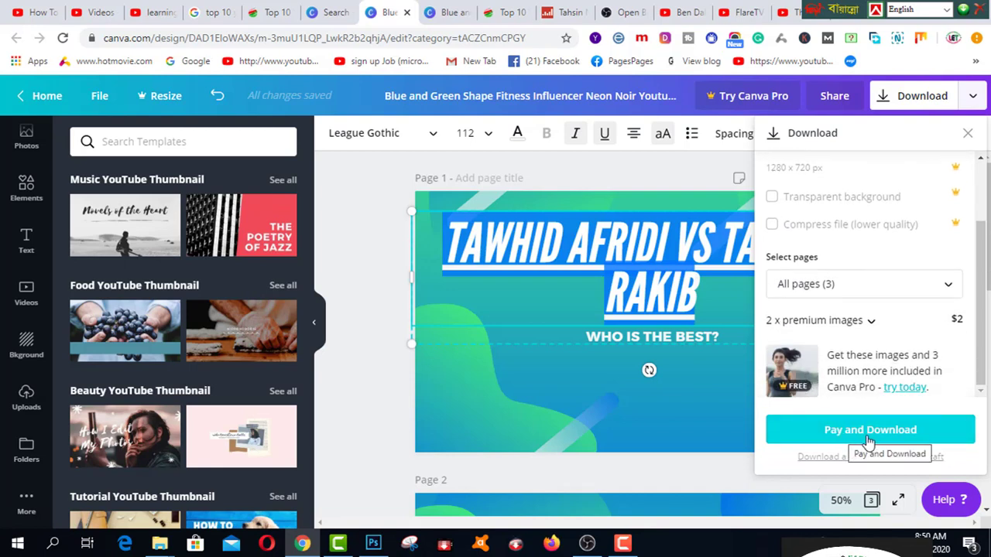
{"action": "left_click", "coordinate": [910, 387]}
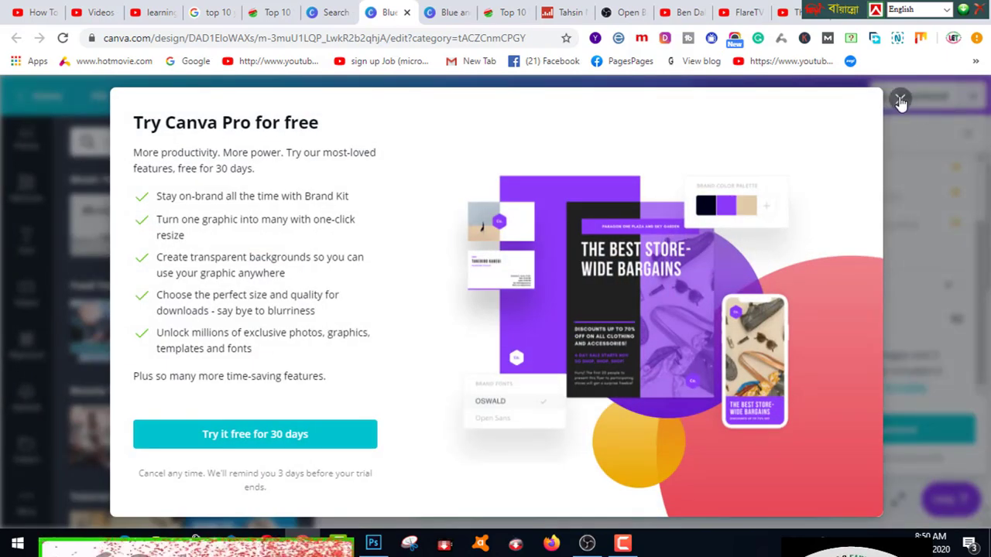
{"action": "left_click", "coordinate": [263, 438]}
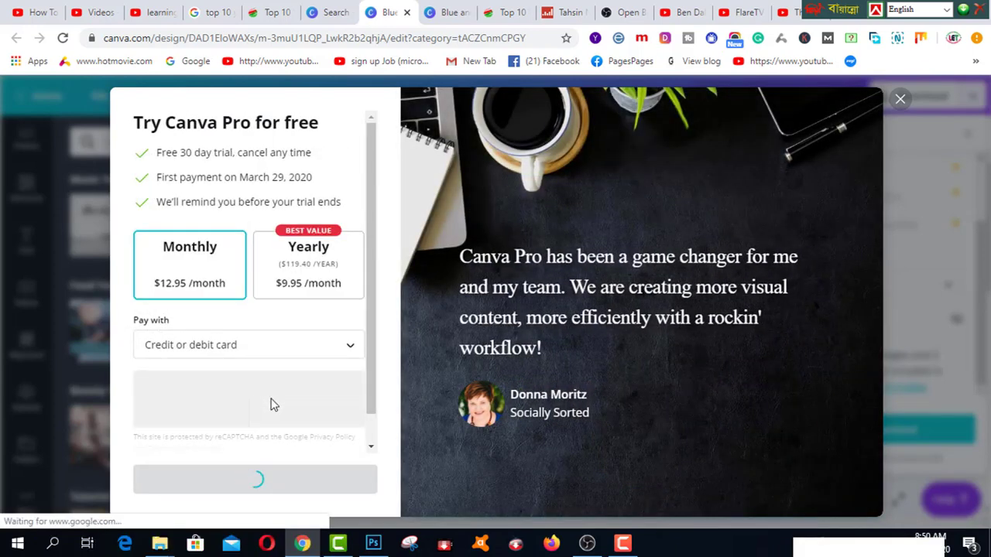
{"action": "scroll", "coordinate": [294, 369], "scroll_direction": "down", "scroll_amount": 1}
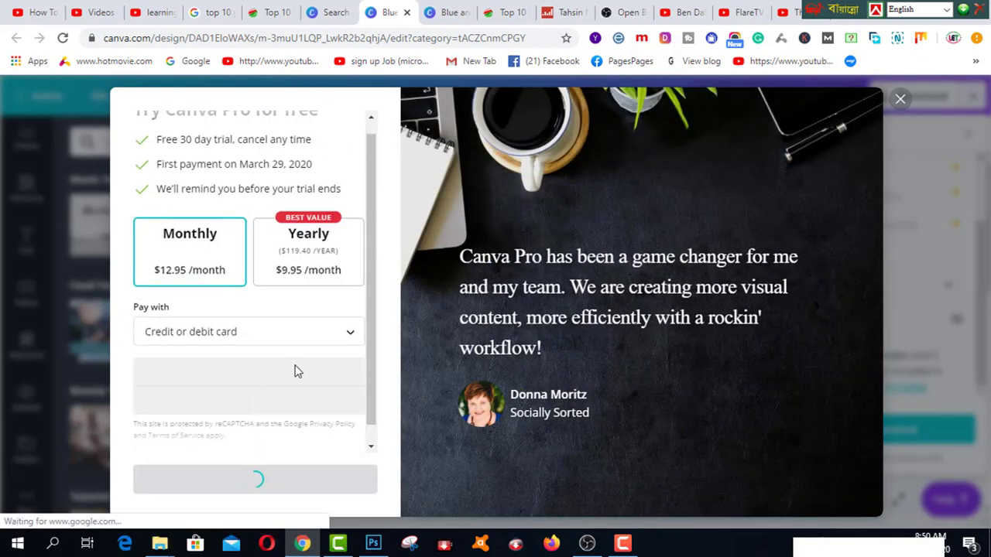
{"action": "left_click", "coordinate": [900, 99]}
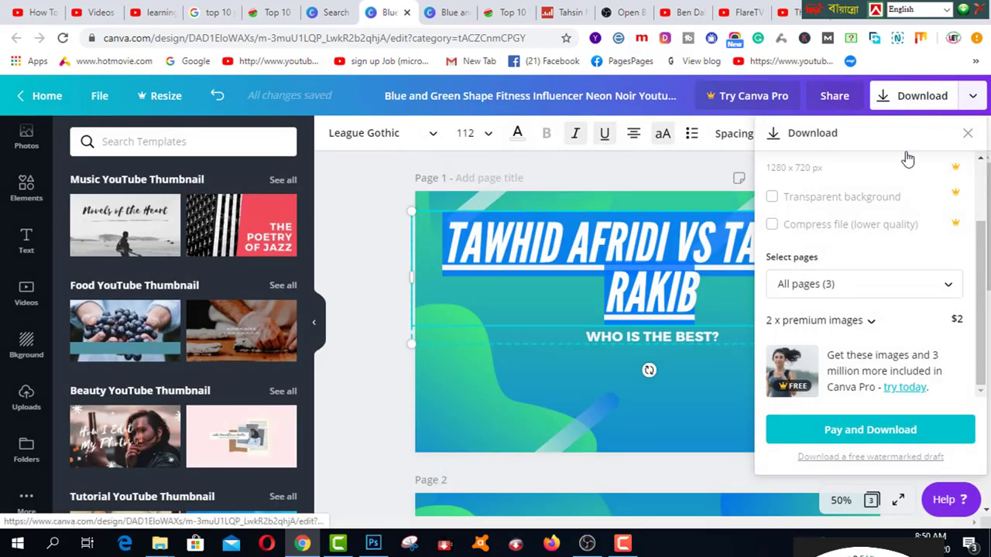
{"action": "left_click", "coordinate": [967, 133]}
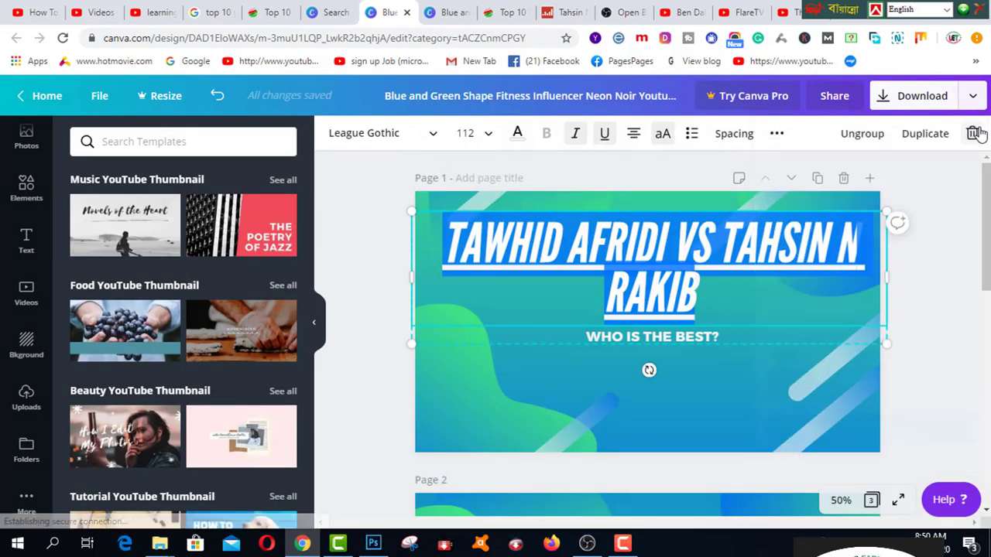
Step: Deselect the text, capture the page 1 design with Snipping Tool, and save the snip to the Desktop as A.PNG
{"action": "left_click", "coordinate": [910, 288]}
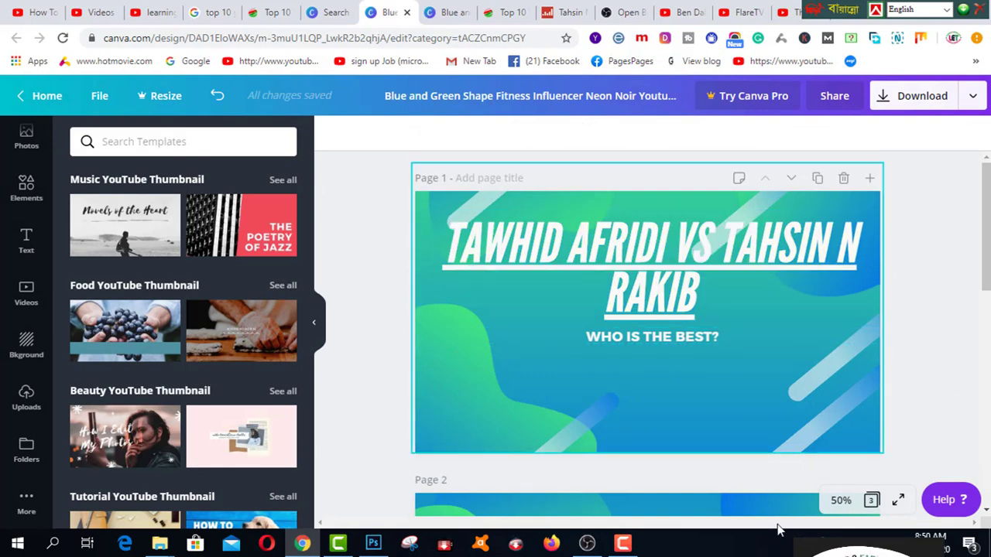
{"action": "right_click", "coordinate": [412, 546]}
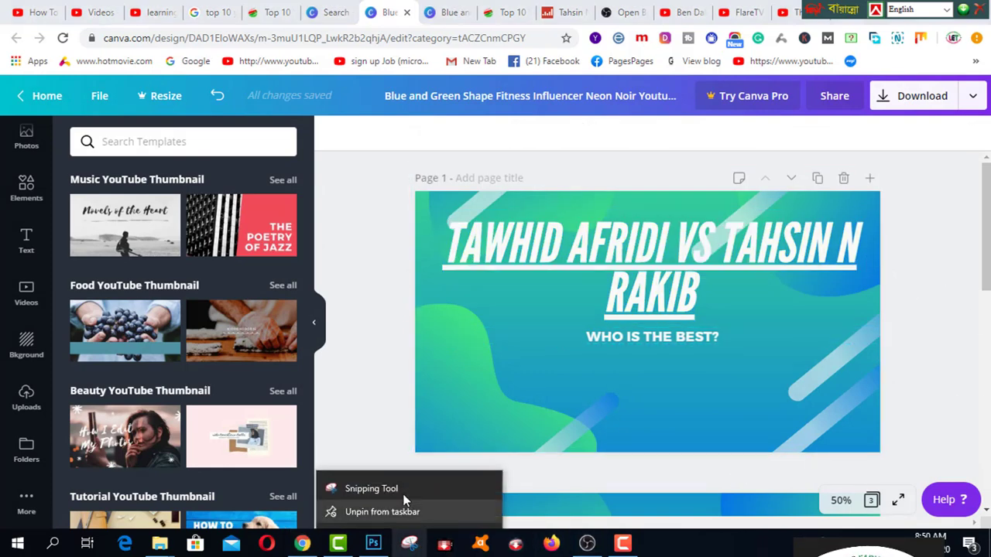
{"action": "left_click", "coordinate": [399, 487]}
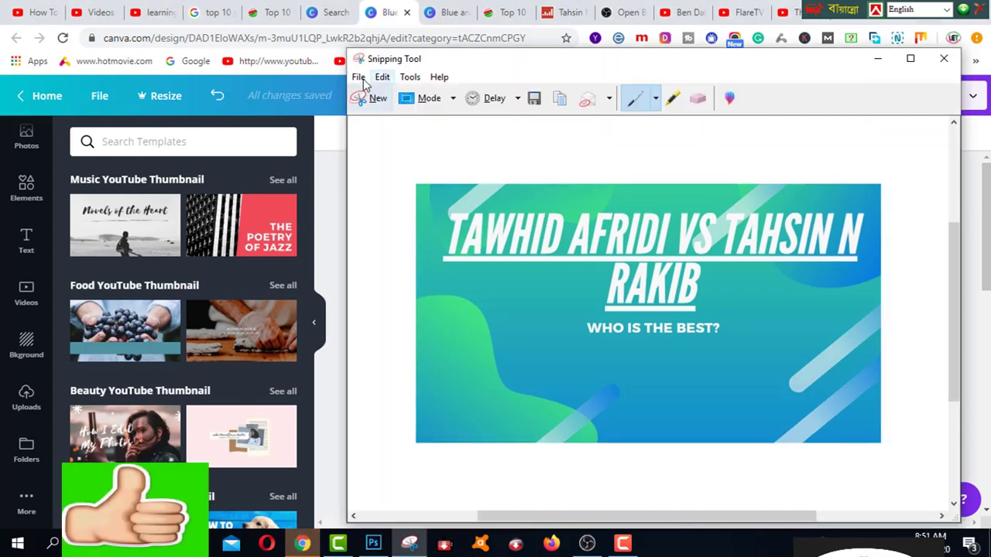
{"action": "left_click", "coordinate": [358, 77]}
{"action": "left_click", "coordinate": [374, 117]}
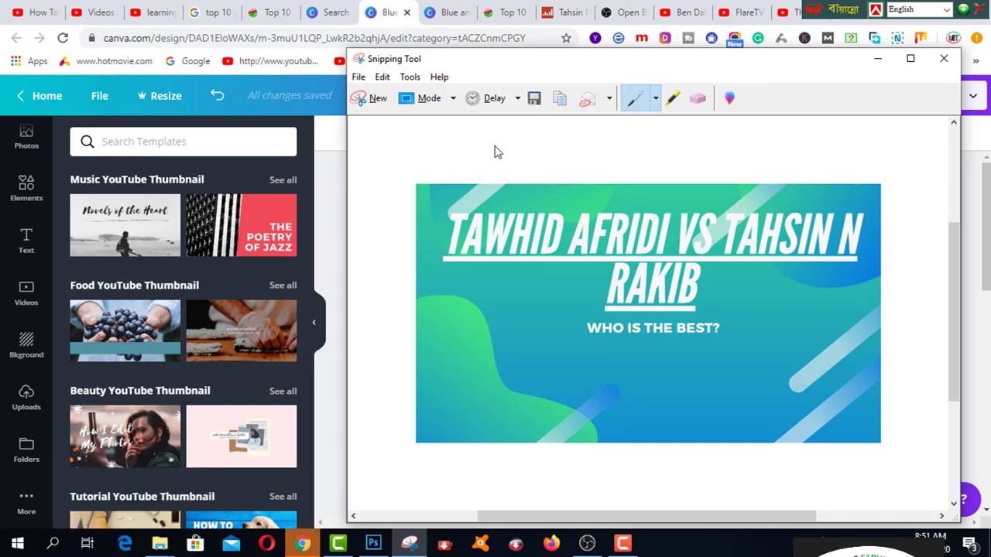
{"action": "key", "text": "ctrl+s"}
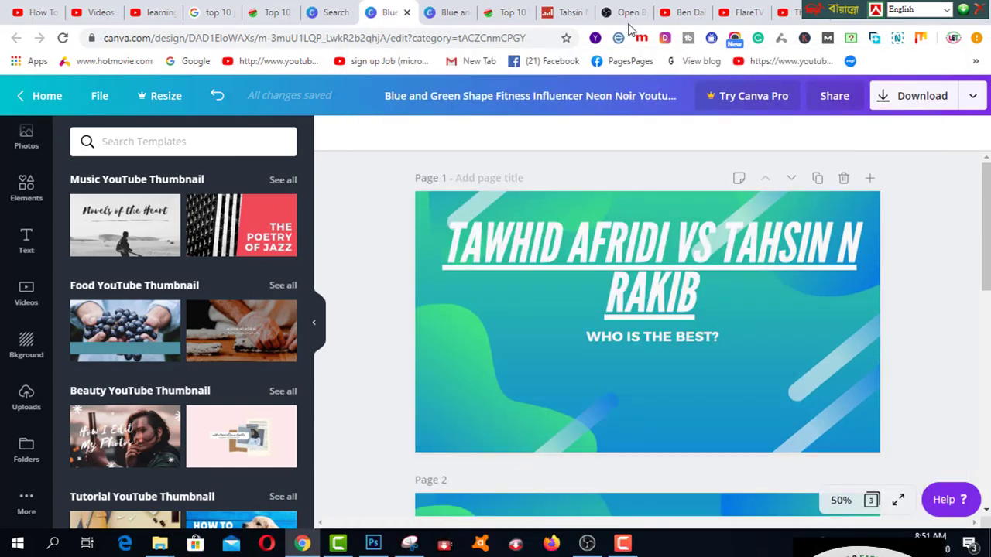
Step: Switch to OBS and add a new Image source to Scene 2 that loads A.PNG from the Desktop
{"action": "left_click", "coordinate": [587, 544]}
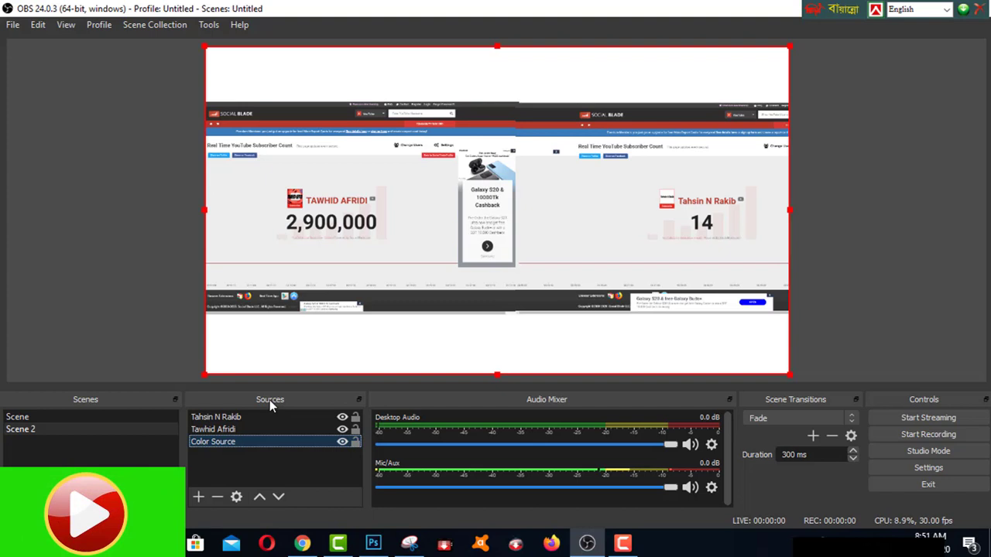
{"action": "left_click", "coordinate": [199, 499]}
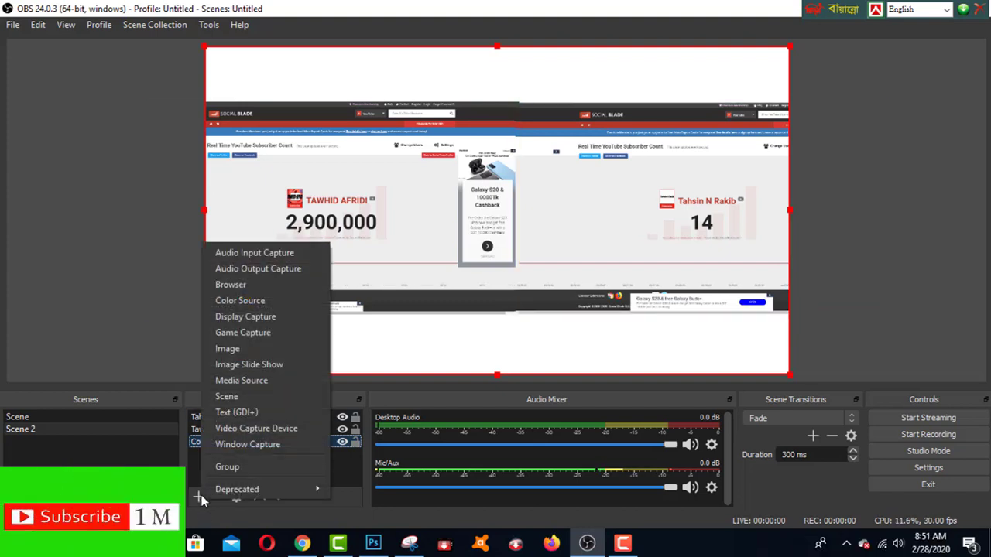
{"action": "left_click", "coordinate": [228, 349]}
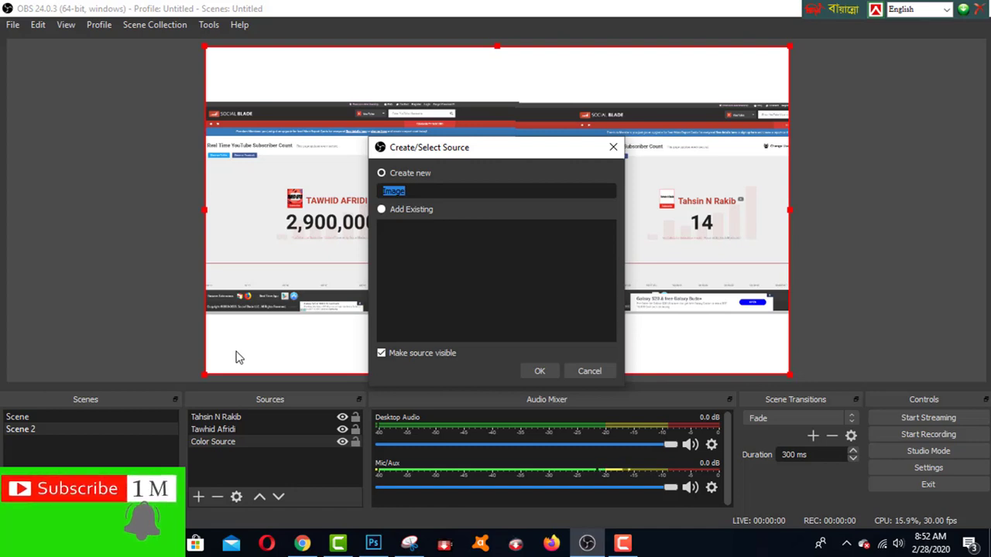
{"action": "left_click", "coordinate": [537, 373]}
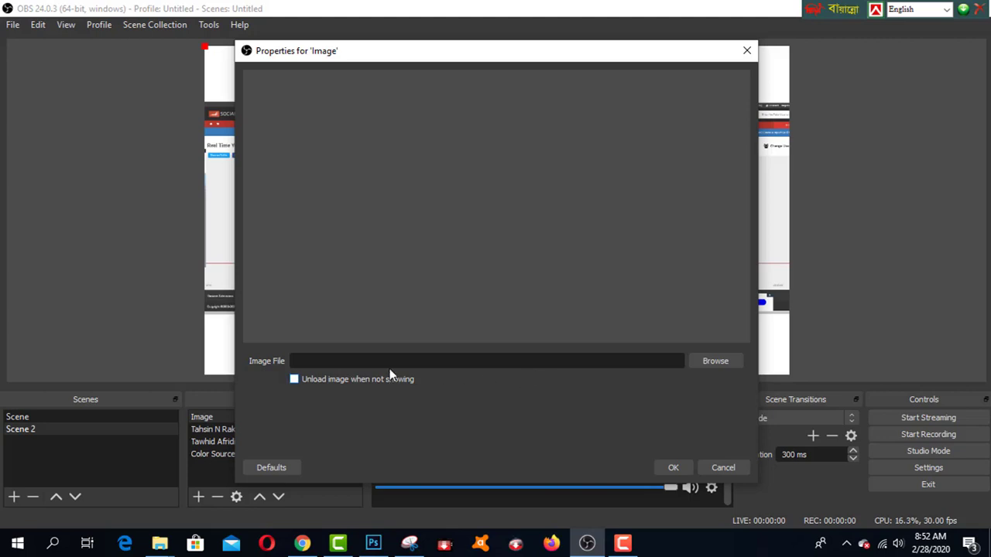
{"action": "left_click", "coordinate": [730, 360]}
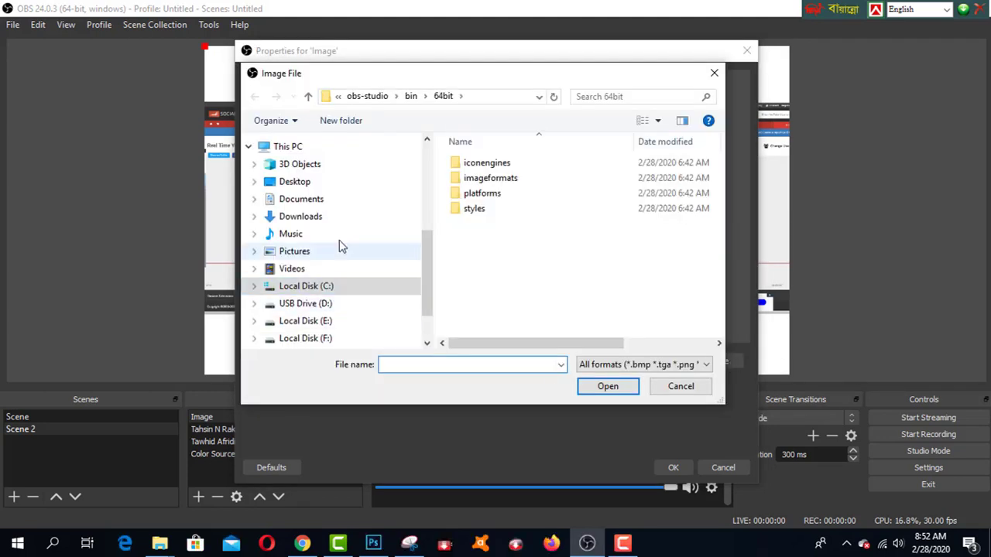
{"action": "left_click", "coordinate": [298, 183]}
{"action": "left_click", "coordinate": [495, 189]}
{"action": "left_click", "coordinate": [606, 385]}
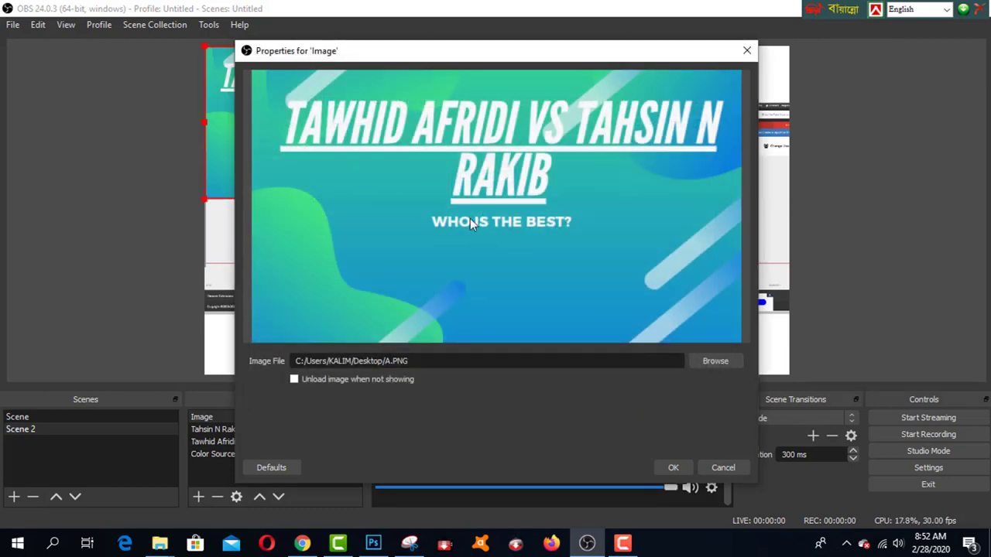
{"action": "left_click", "coordinate": [678, 466]}
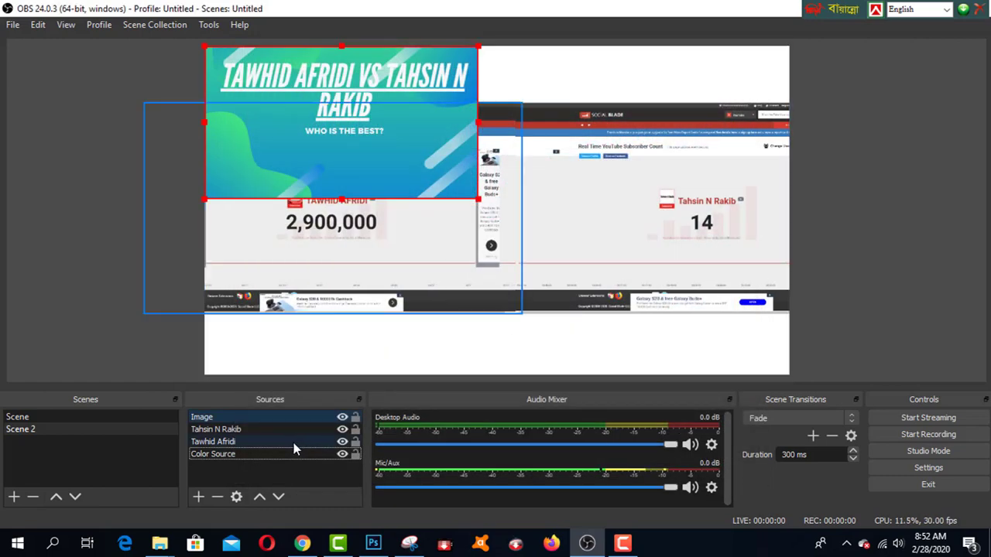
Step: Reorder the Image source to sit between Tawhid Afridi and Color Source, and enlarge it to the full canvas width
{"action": "left_click", "coordinate": [208, 417]}
{"action": "left_click_drag", "start_coordinate": [207, 420], "coordinate": [208, 459]}
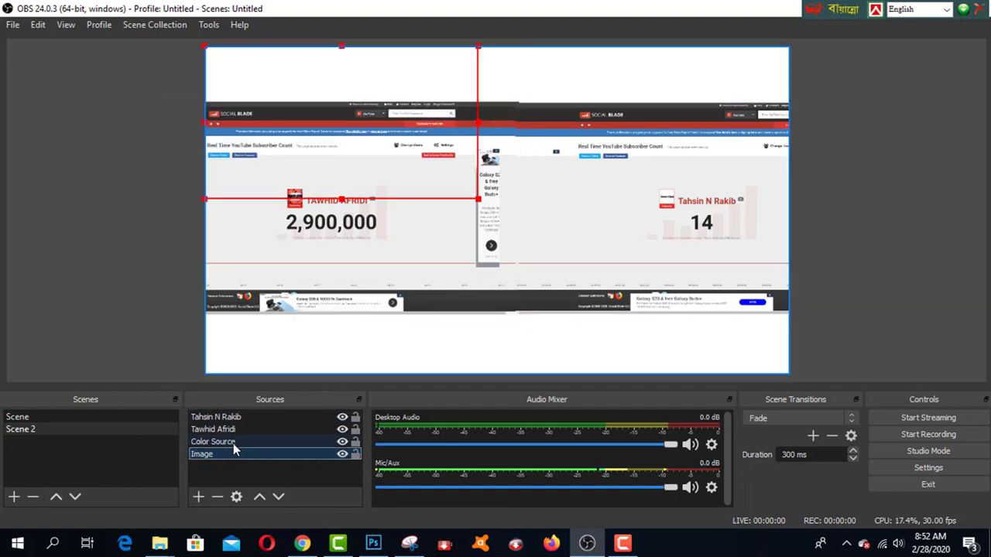
{"action": "left_click_drag", "start_coordinate": [219, 455], "coordinate": [222, 441]}
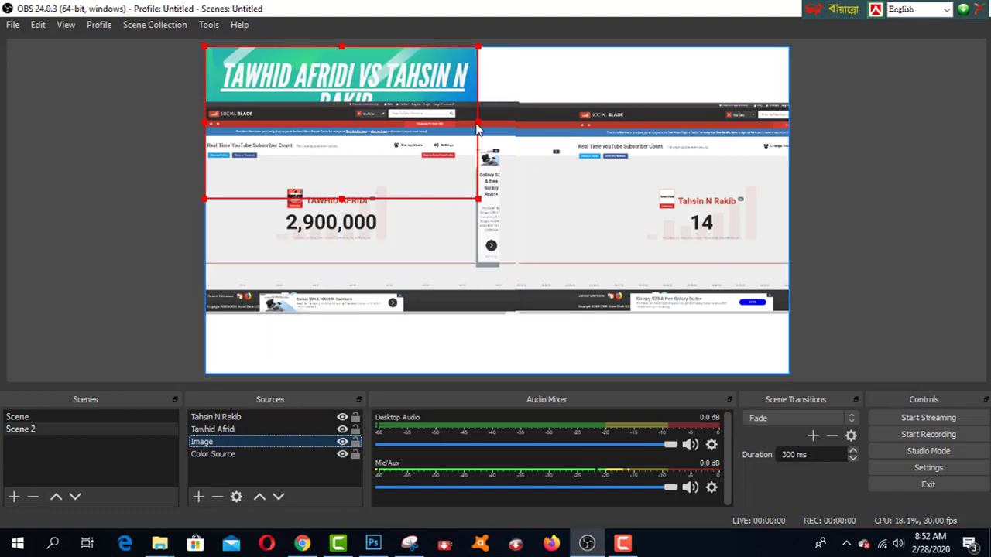
{"action": "left_click_drag", "start_coordinate": [579, 128], "coordinate": [790, 171]}
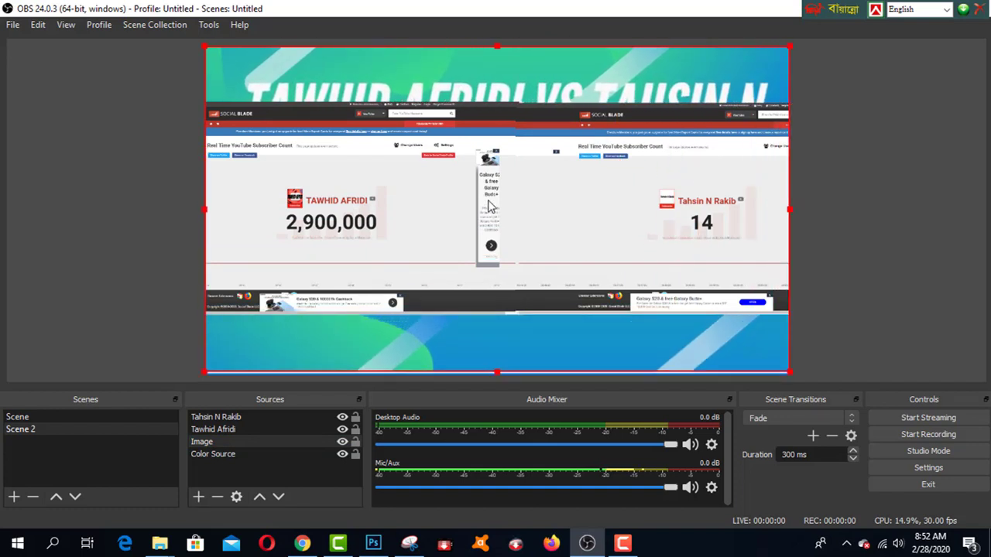
Step: Shrink the two Social Blade browser sources and place them side by side beneath the title image's "WHO IS THE BEST?" line
{"action": "mouse_move", "coordinate": [476, 208]}
{"action": "left_mouse_down"}
{"action": "mouse_move", "coordinate": [476, 197]}
{"action": "mouse_move", "coordinate": [475, 232]}
{"action": "mouse_move", "coordinate": [478, 204]}
{"action": "left_mouse_up"}
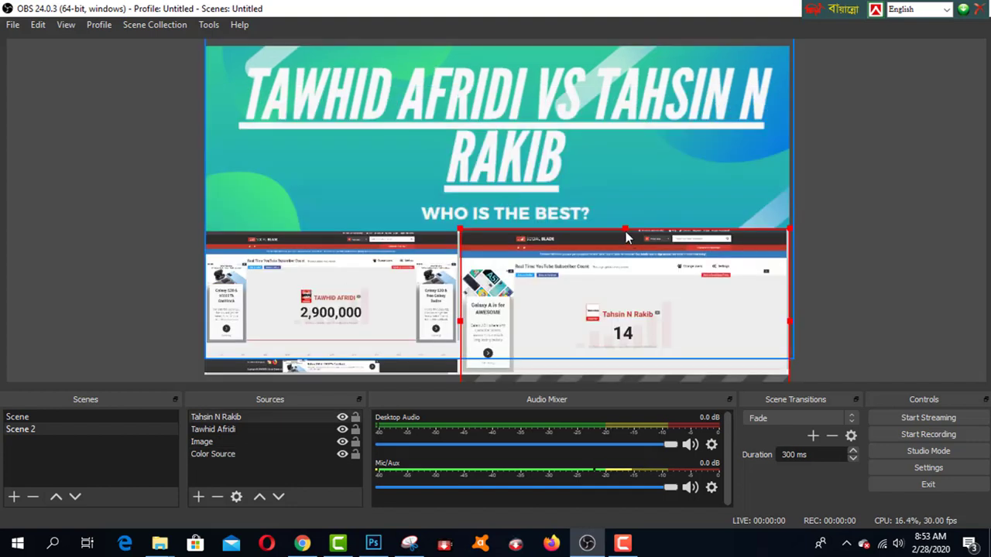
{"action": "left_click_drag", "start_coordinate": [629, 235], "coordinate": [626, 235]}
{"action": "left_click", "coordinate": [670, 183]}
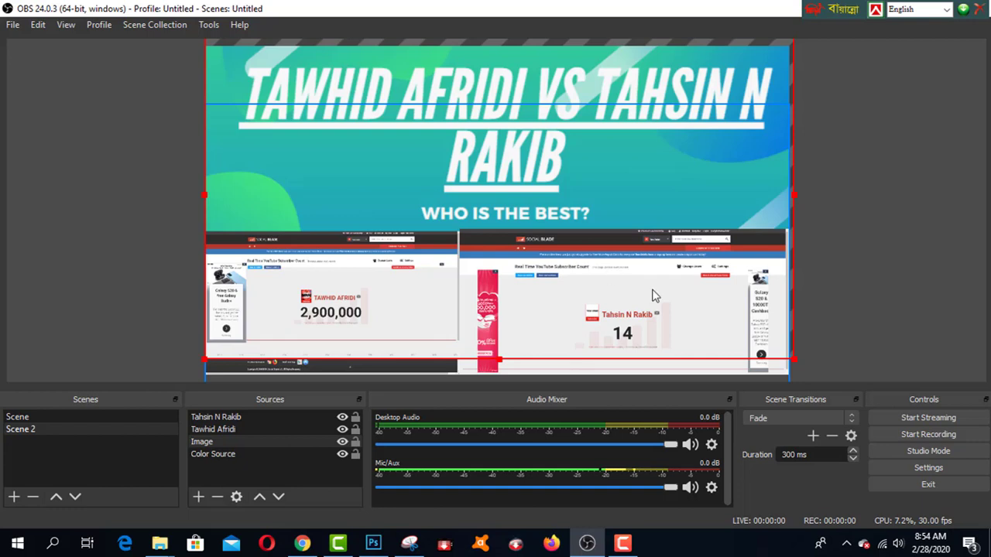
Step: Set the base canvas resolution to 1920x1080 in the video settings
{"action": "left_click", "coordinate": [942, 465]}
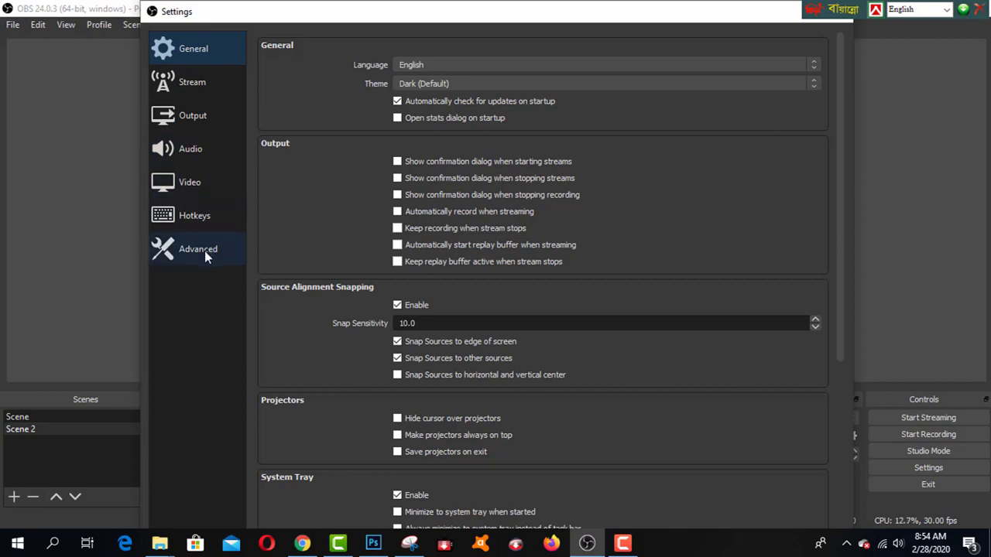
{"action": "left_click", "coordinate": [193, 186]}
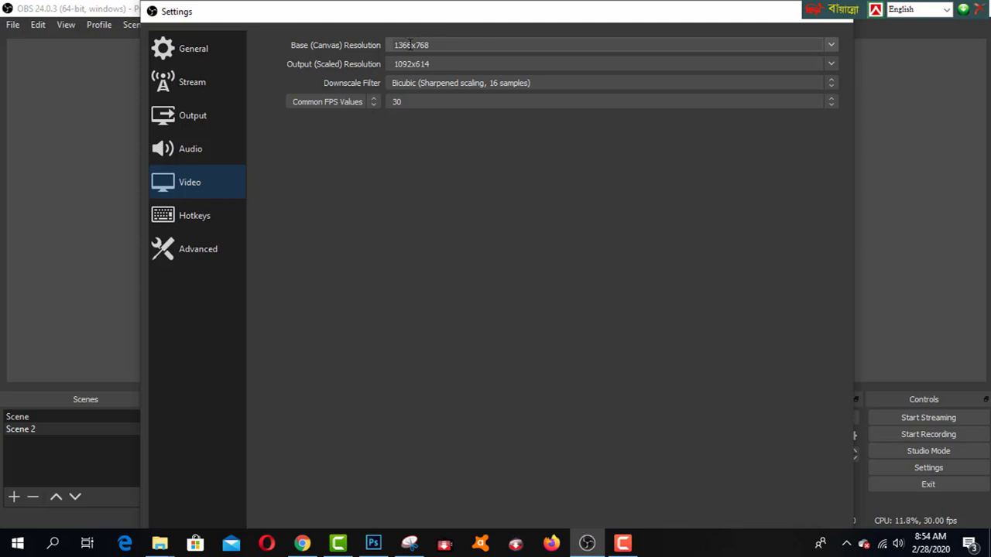
{"action": "left_click_drag", "start_coordinate": [412, 45], "coordinate": [392, 44]}
{"action": "key", "text": "BackSpace"}
{"action": "type", "text": "1920"}
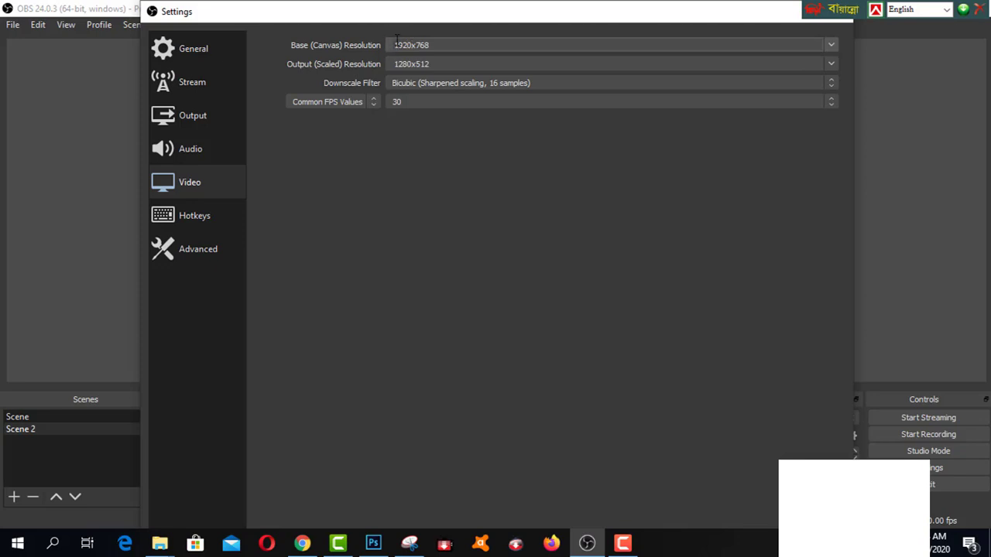
{"action": "left_click_drag", "start_coordinate": [417, 44], "coordinate": [477, 44]}
{"action": "type", "text": "1080"}
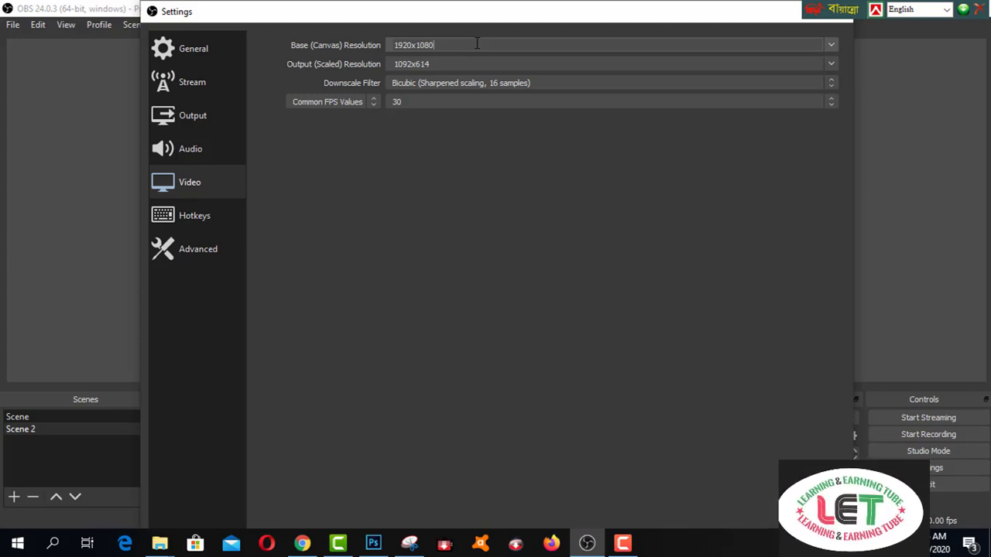
Step: Set the output resolution to 1280x720 and keep the Bicubic downscale filter
{"action": "double_click", "coordinate": [408, 63]}
{"action": "type", "text": "1280x720"}
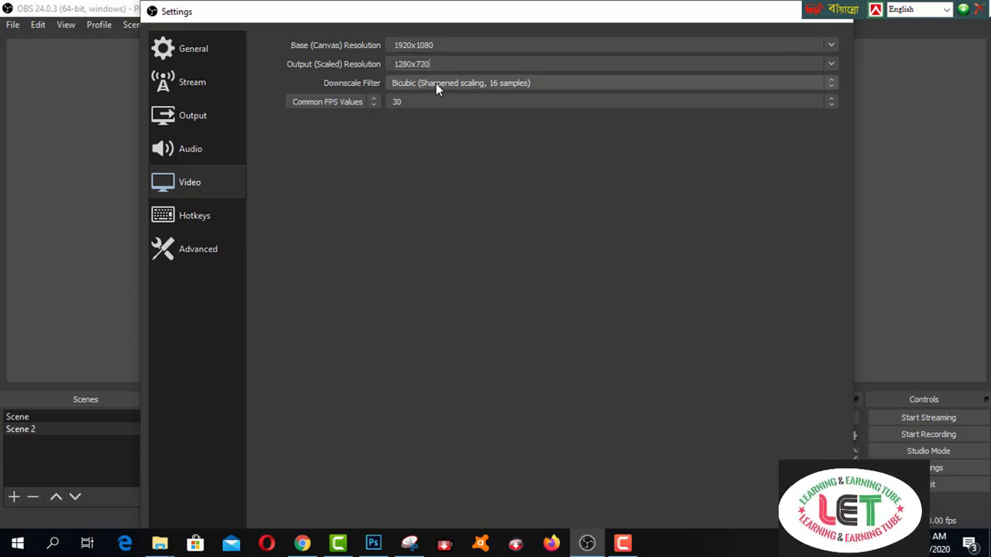
{"action": "left_click", "coordinate": [436, 82]}
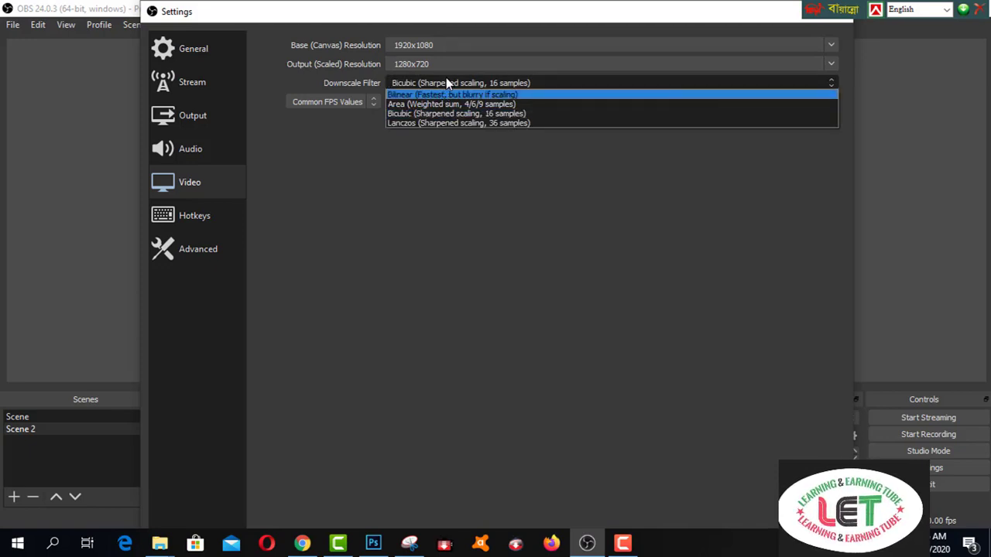
{"action": "left_click", "coordinate": [445, 80]}
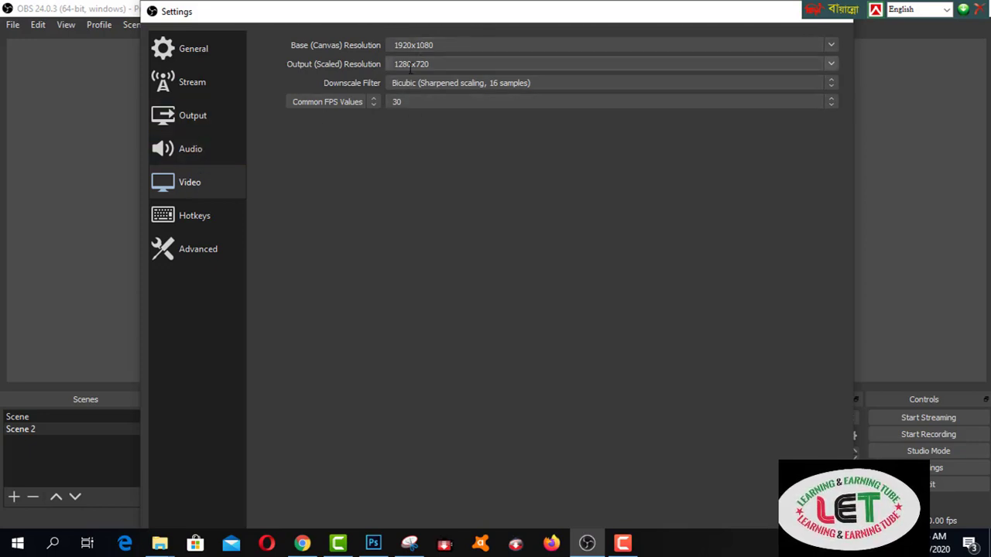
Step: Review the audio settings' channel, sample rate and monitoring device options, keeping Stereo and 44.1khz
{"action": "left_click", "coordinate": [190, 151]}
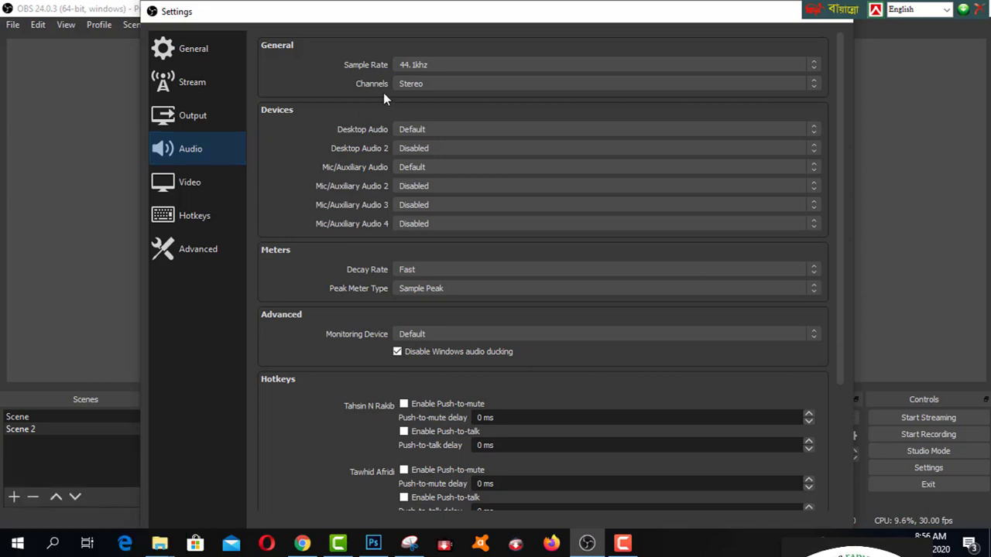
{"action": "left_click", "coordinate": [431, 87]}
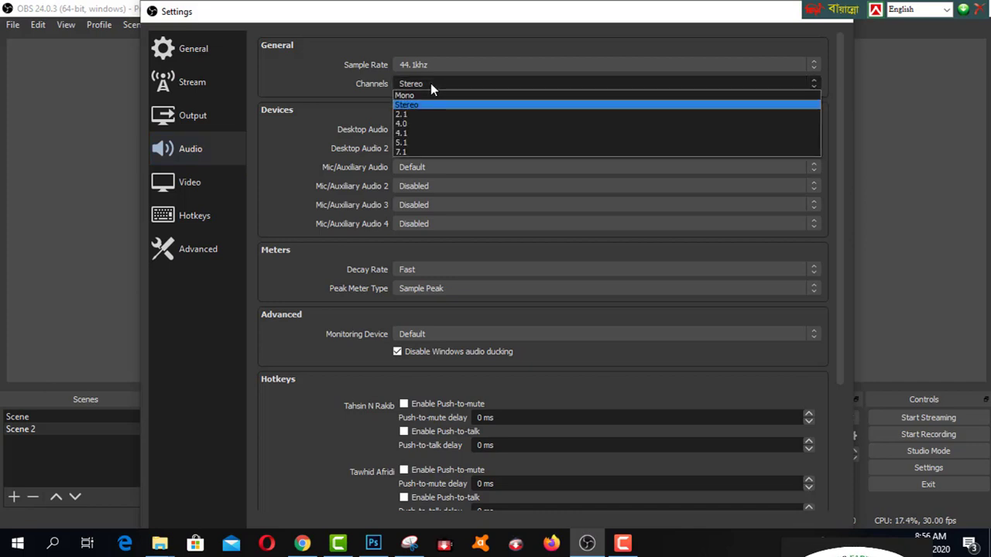
{"action": "left_click", "coordinate": [430, 82]}
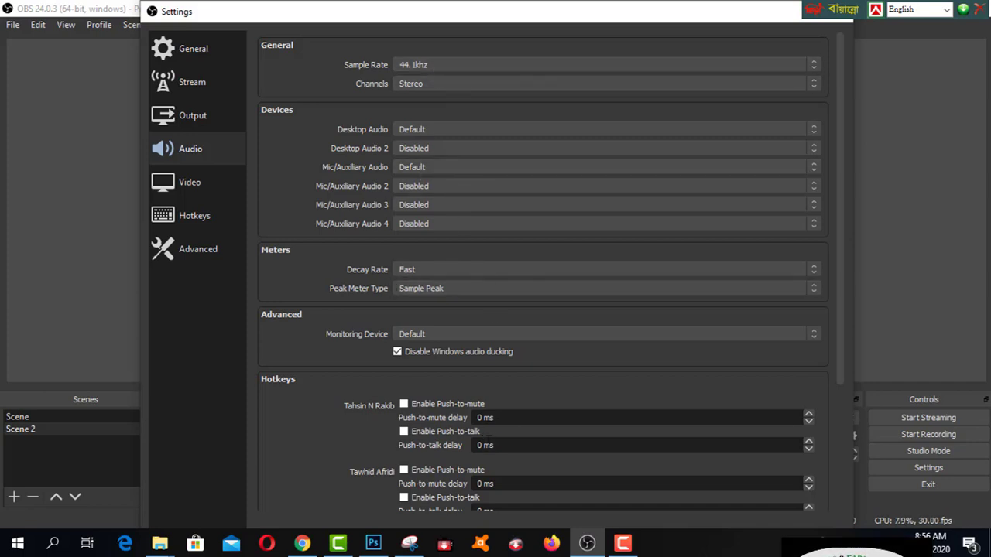
{"action": "left_click", "coordinate": [428, 67]}
{"action": "left_click", "coordinate": [429, 67]}
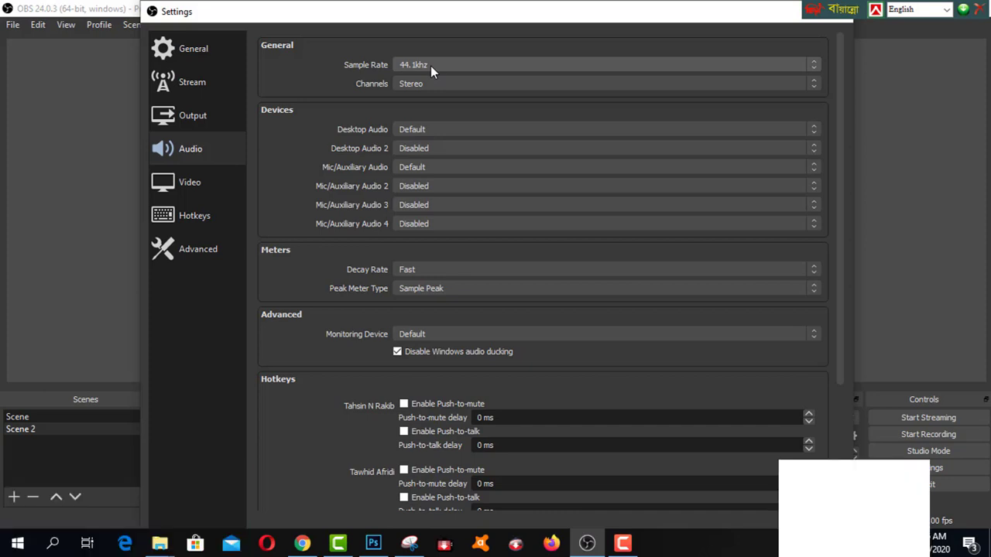
{"action": "left_click", "coordinate": [448, 336]}
{"action": "left_click", "coordinate": [448, 337]}
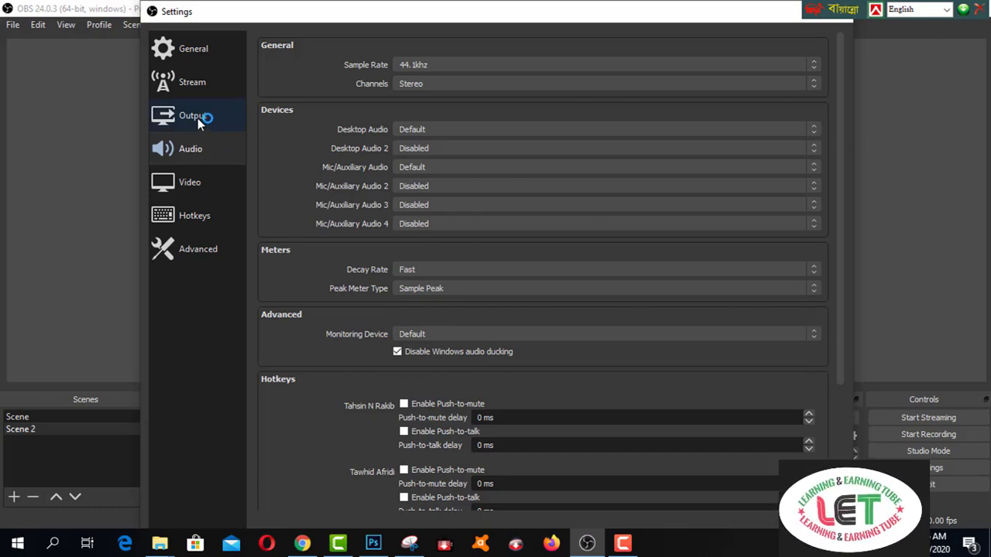
{"action": "left_click", "coordinate": [449, 63]}
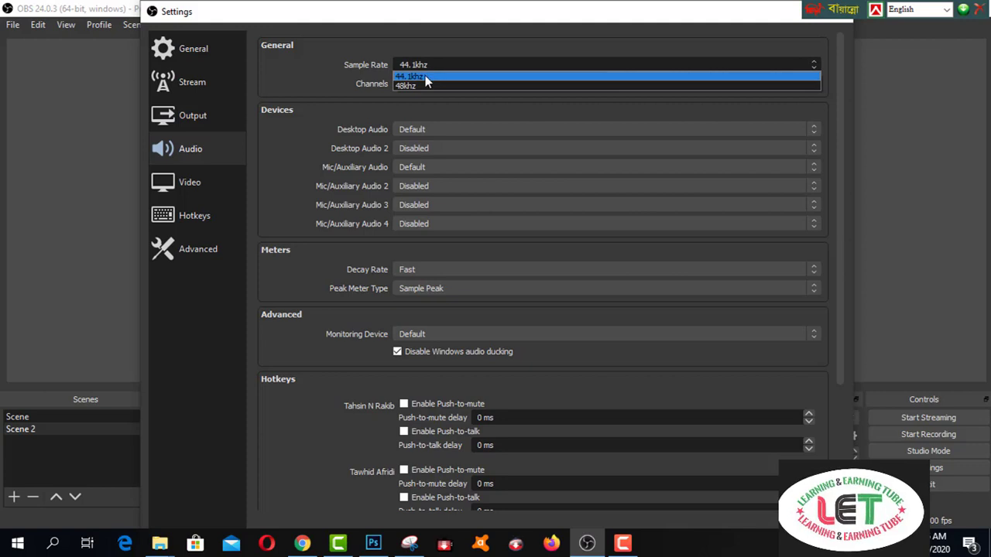
{"action": "left_click", "coordinate": [425, 76]}
Step: Set the streaming video bitrate to 1500 Kbps in the output settings
{"action": "left_click", "coordinate": [186, 114]}
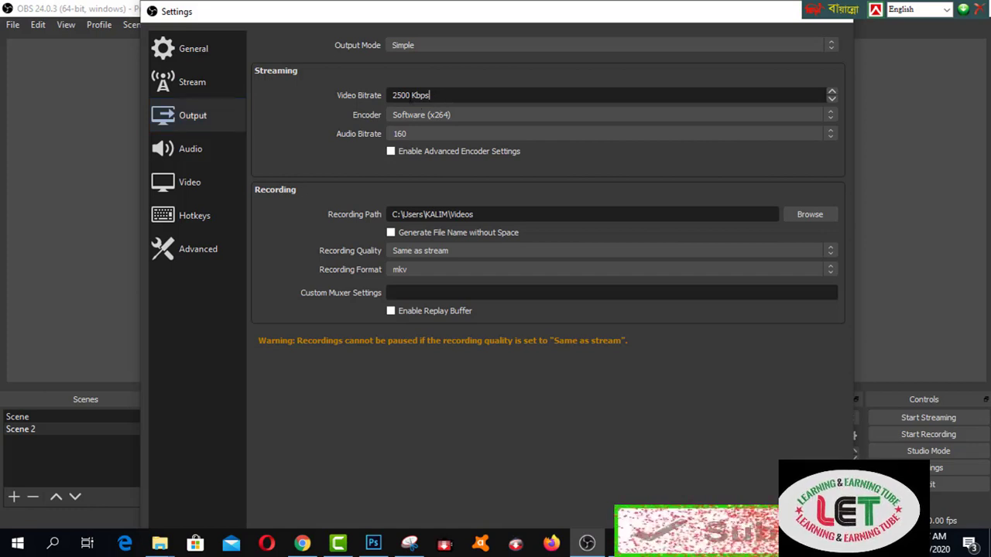
{"action": "left_click_drag", "start_coordinate": [397, 95], "coordinate": [392, 94]}
{"action": "type", "text": "1"}
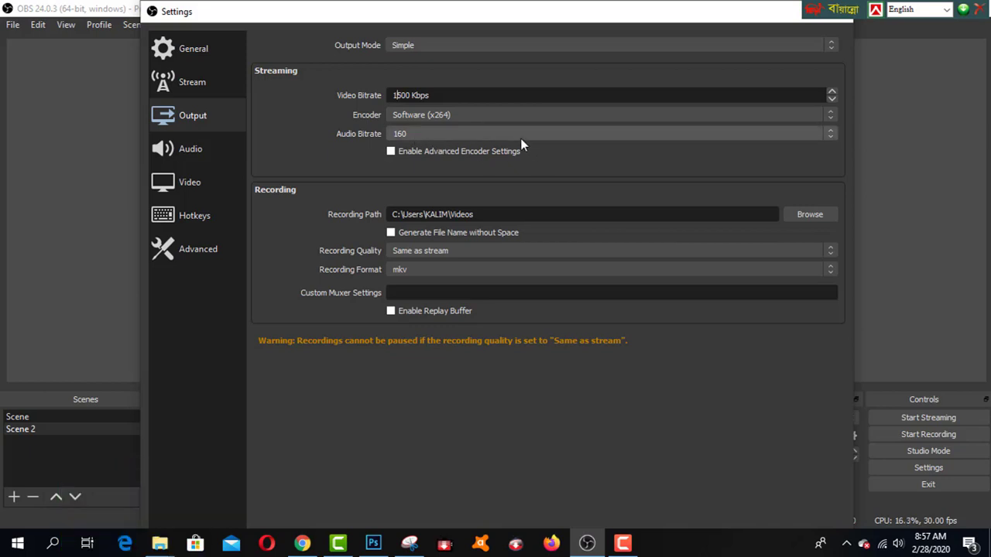
Step: Change the streaming service from Twitch to Custom in the stream settings
{"action": "left_click", "coordinate": [190, 90]}
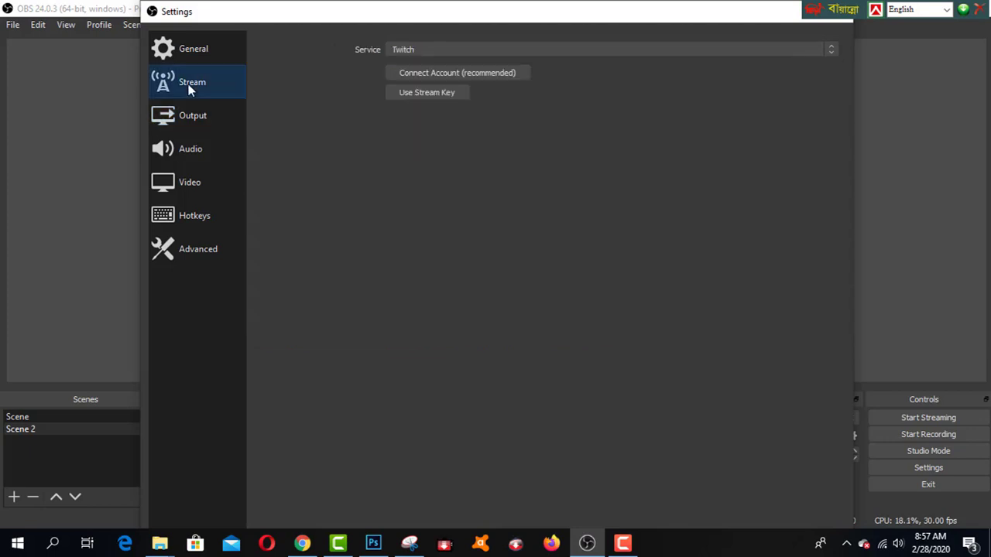
{"action": "left_click", "coordinate": [414, 51]}
{"action": "left_click", "coordinate": [408, 62]}
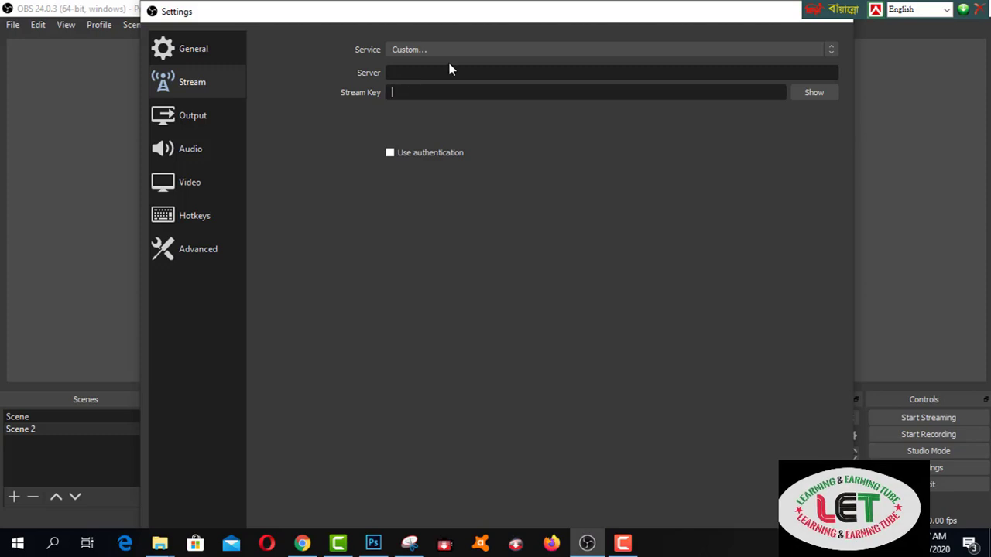
Step: Switch to Chrome, go to the YouTube Creator Studio video manager page, and check which account is signed in
{"action": "left_click", "coordinate": [304, 542]}
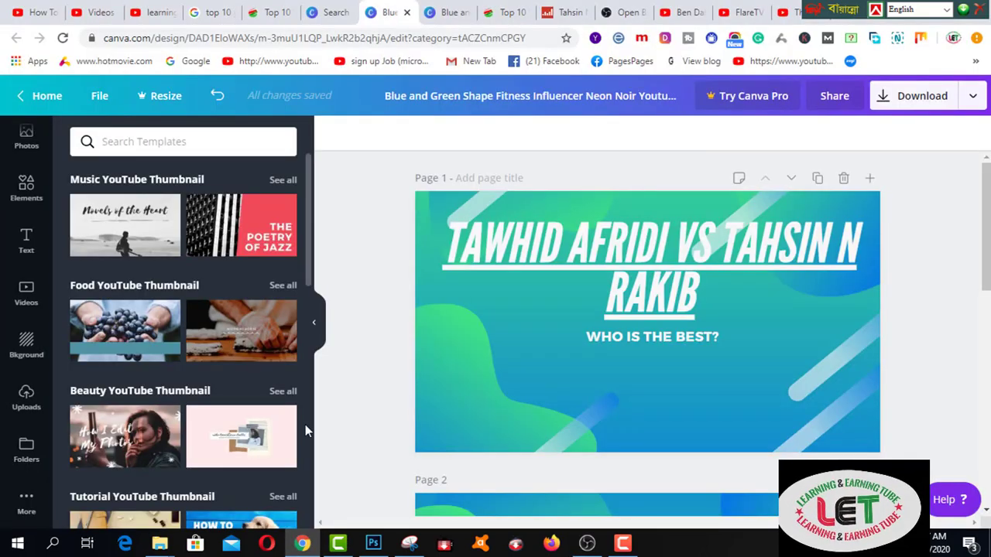
{"action": "left_click", "coordinate": [159, 13]}
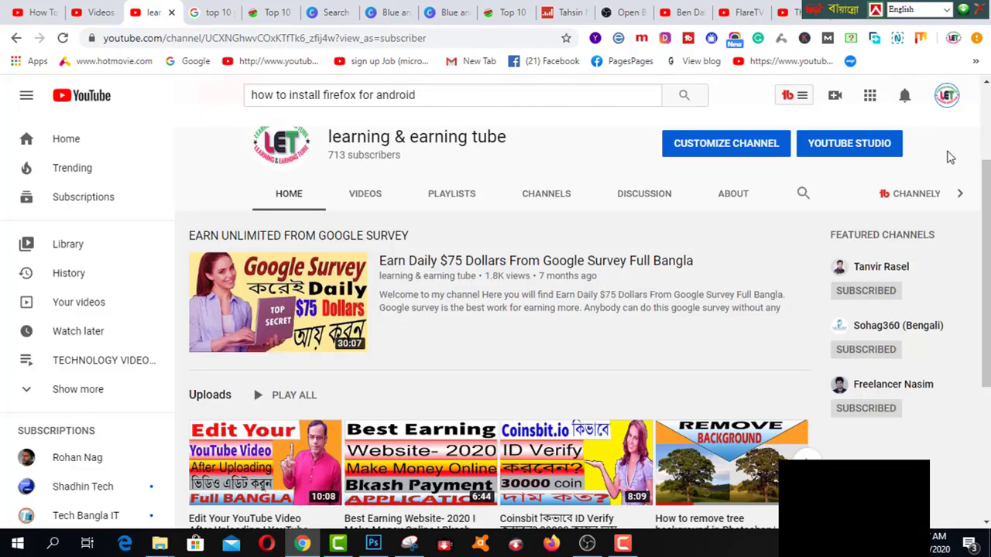
{"action": "left_click", "coordinate": [950, 102]}
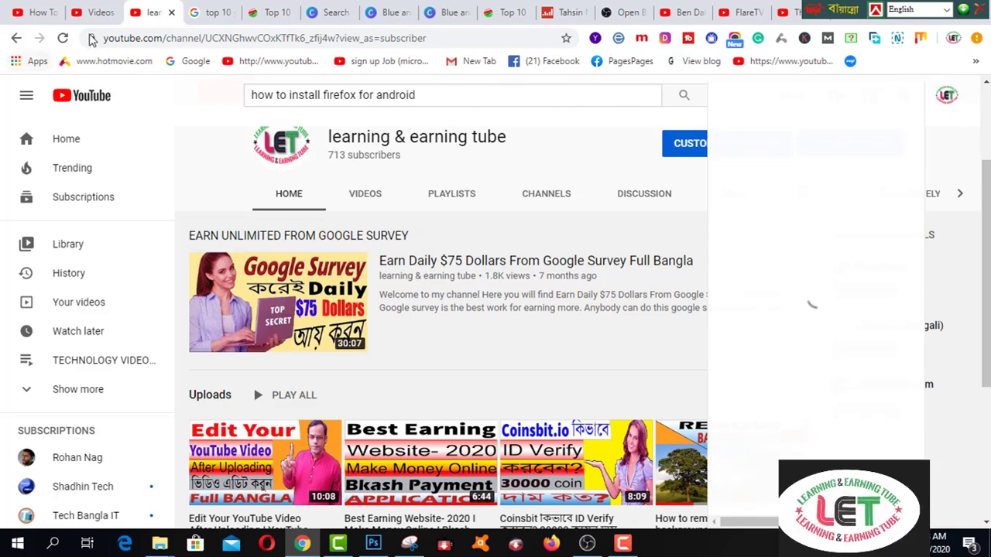
{"action": "left_click", "coordinate": [106, 17]}
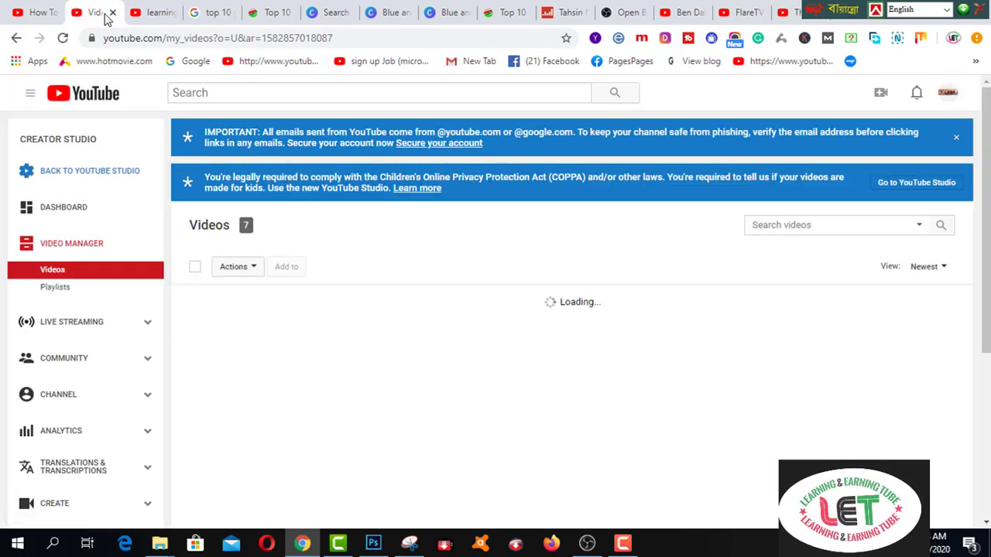
{"action": "left_click", "coordinate": [949, 96]}
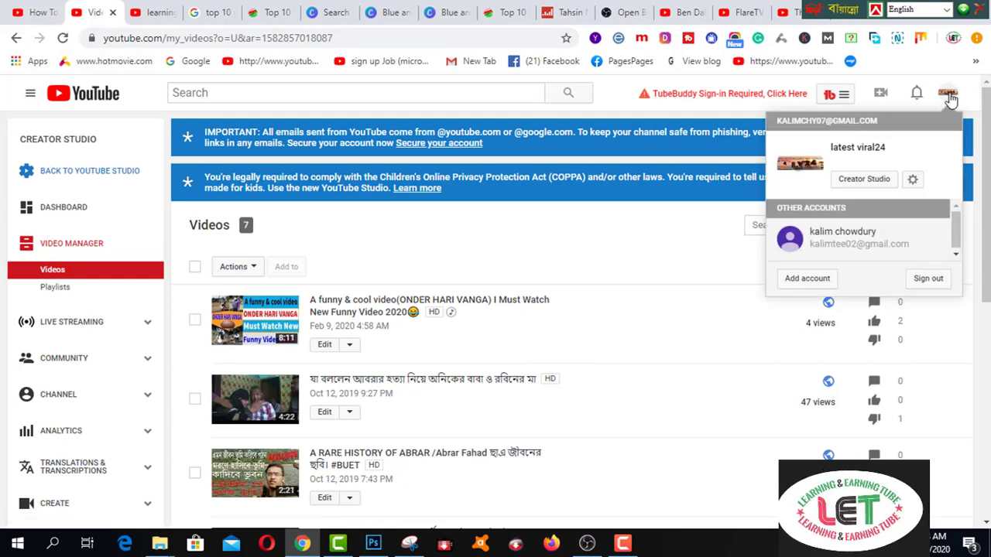
{"action": "left_click", "coordinate": [948, 96]}
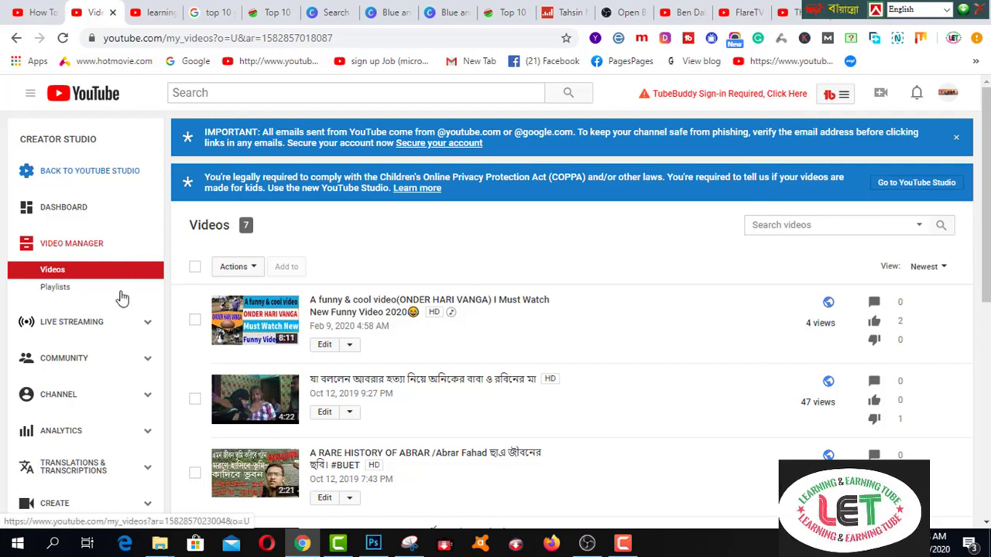
Step: Open the channel's live streaming page and read its linked YouTube Help article, Introduction to live streaming
{"action": "left_click", "coordinate": [62, 330]}
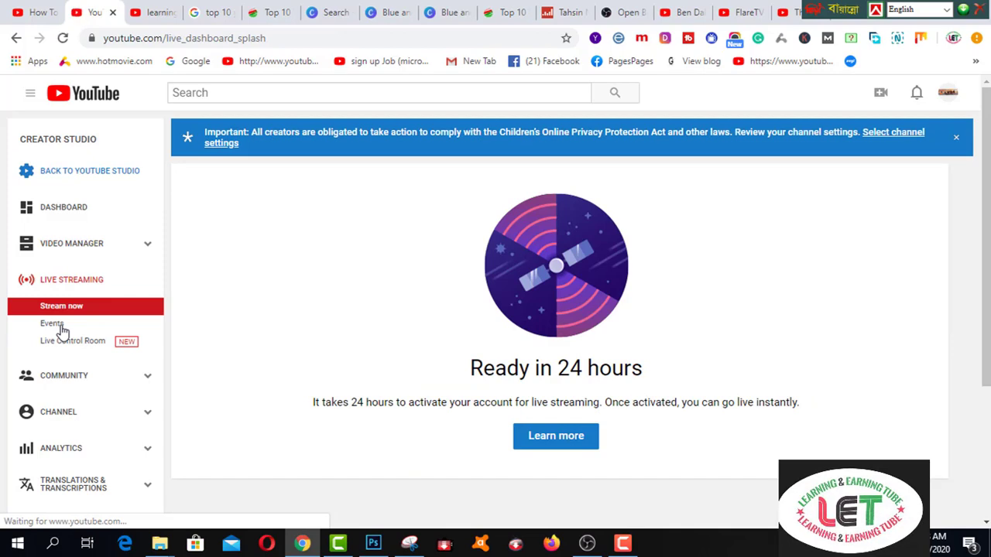
{"action": "left_click", "coordinate": [559, 438]}
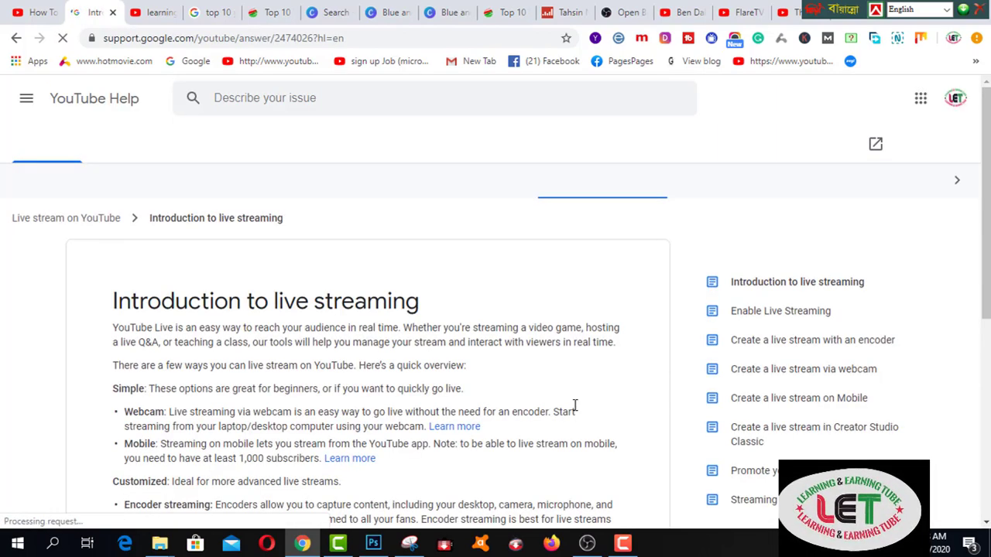
{"action": "scroll", "coordinate": [574, 408], "scroll_direction": "down", "scroll_amount": 4}
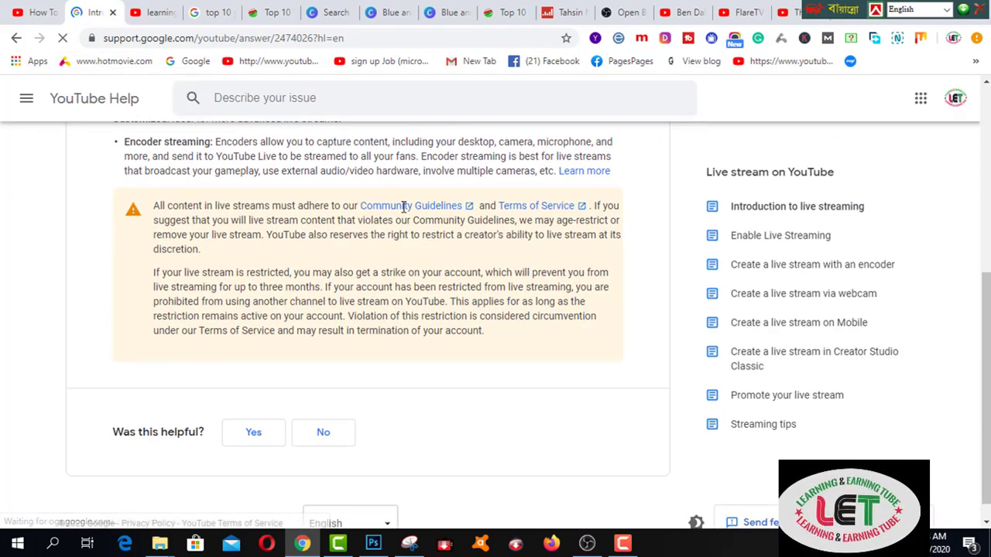
{"action": "scroll", "coordinate": [595, 281], "scroll_direction": "up", "scroll_amount": 3}
{"action": "scroll", "coordinate": [562, 338], "scroll_direction": "up", "scroll_amount": 2}
{"action": "scroll", "coordinate": [562, 341], "scroll_direction": "down", "scroll_amount": 5}
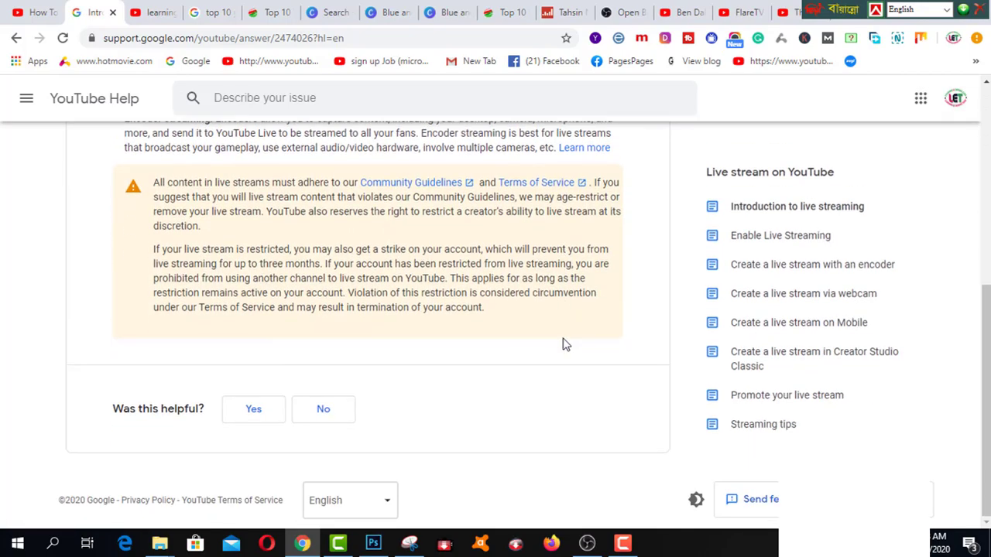
{"action": "scroll", "coordinate": [563, 344], "scroll_direction": "up", "scroll_amount": 5}
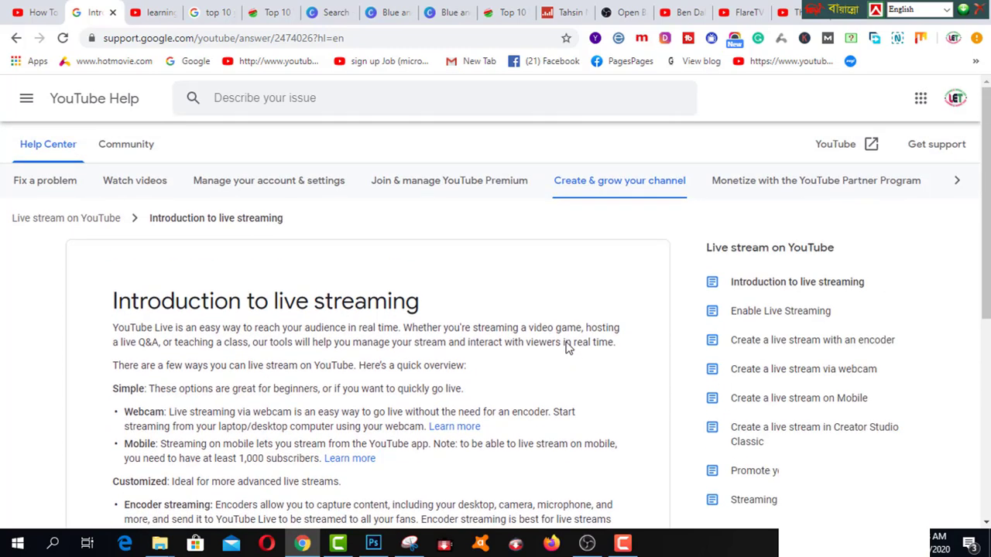
{"action": "scroll", "coordinate": [567, 342], "scroll_direction": "down", "scroll_amount": 4}
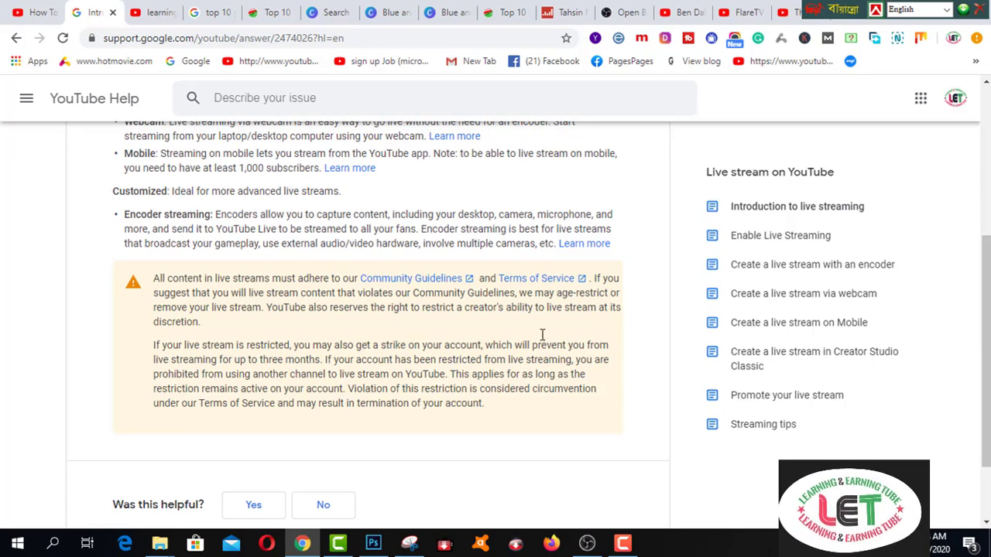
Step: Switch to OBS to check the Server and Stream Key fields of the custom stream service, and return to Chrome
{"action": "left_click", "coordinate": [39, 14]}
{"action": "left_click", "coordinate": [95, 13]}
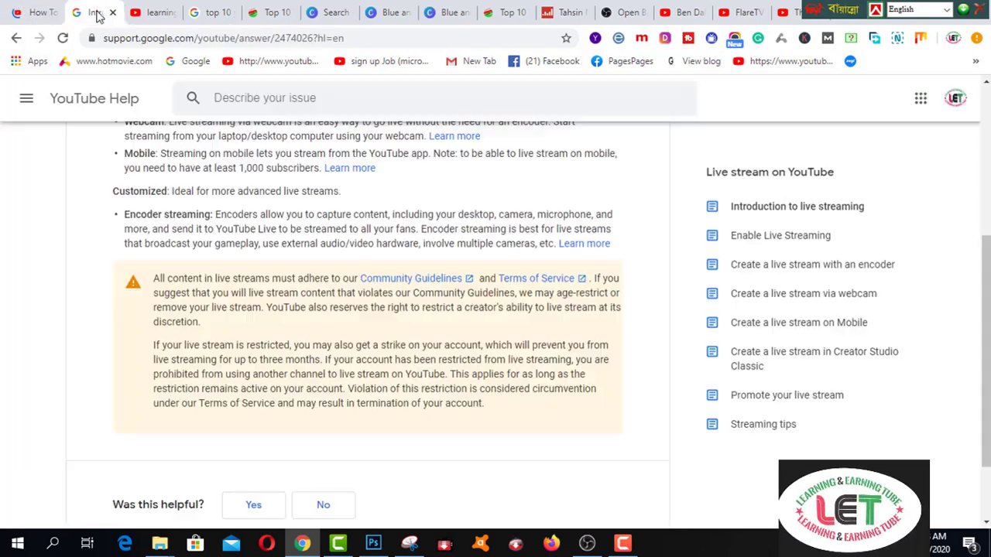
{"action": "left_click", "coordinate": [586, 544]}
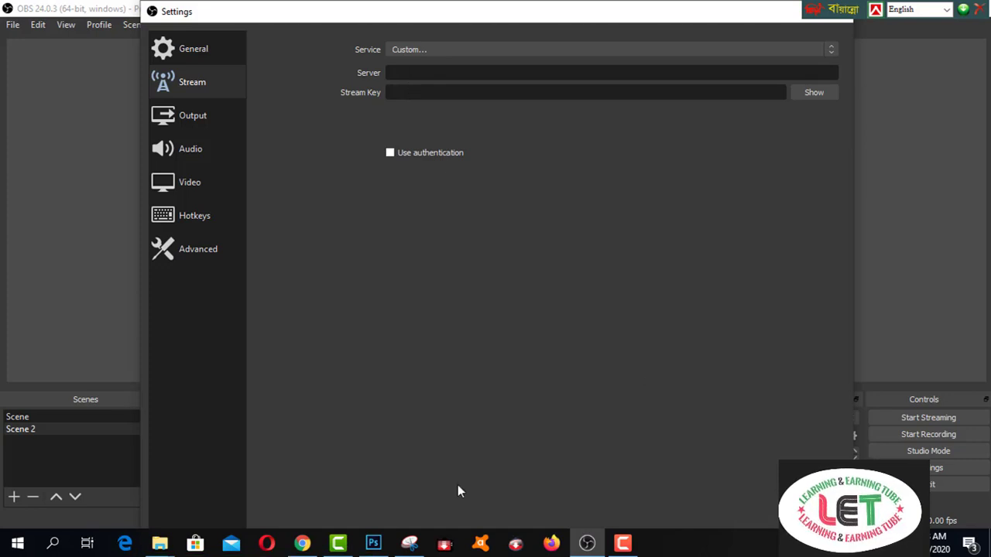
{"action": "left_click", "coordinate": [302, 544]}
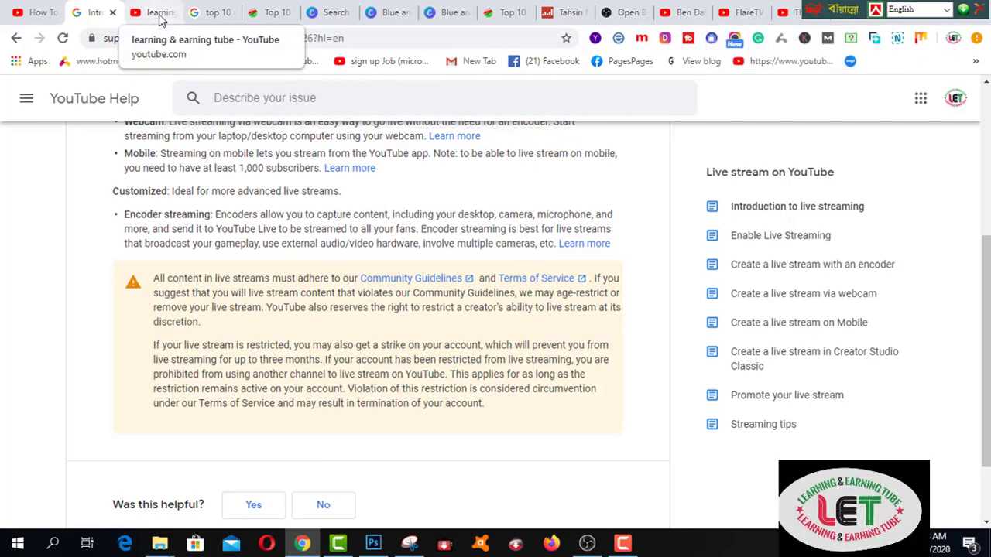
Step: Go from the YouTube home page to the signed-in channel's YouTube Studio dashboard
{"action": "left_click", "coordinate": [160, 14]}
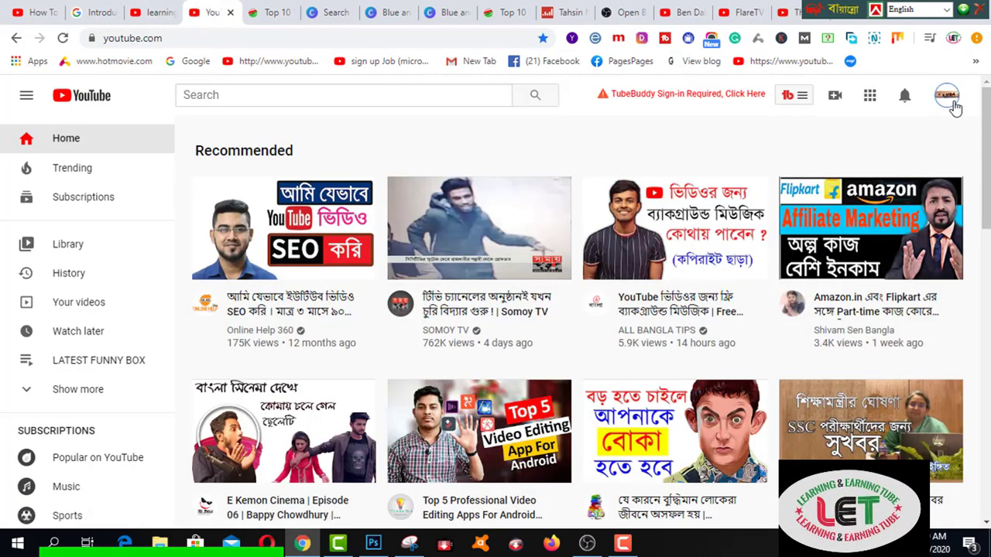
{"action": "left_click", "coordinate": [945, 95]}
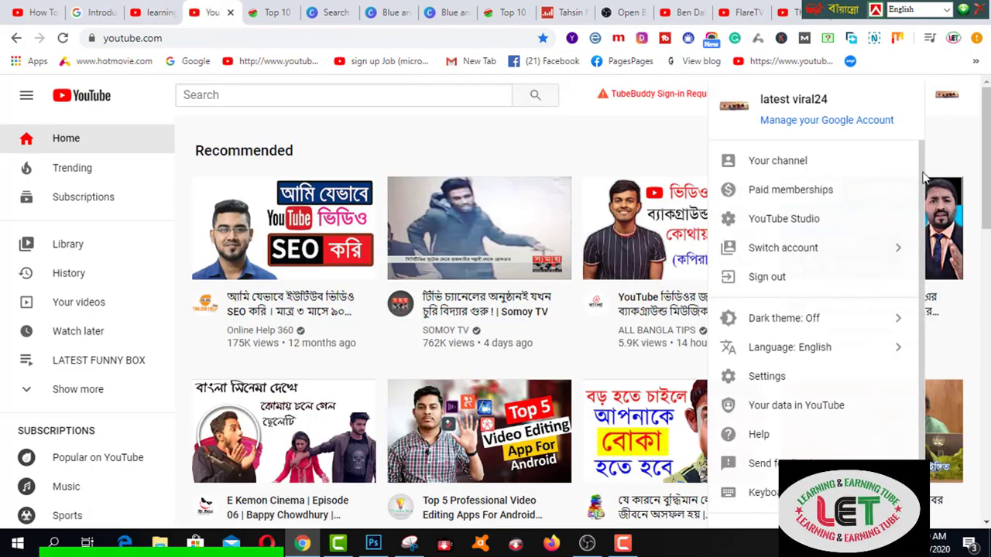
{"action": "left_click", "coordinate": [809, 223]}
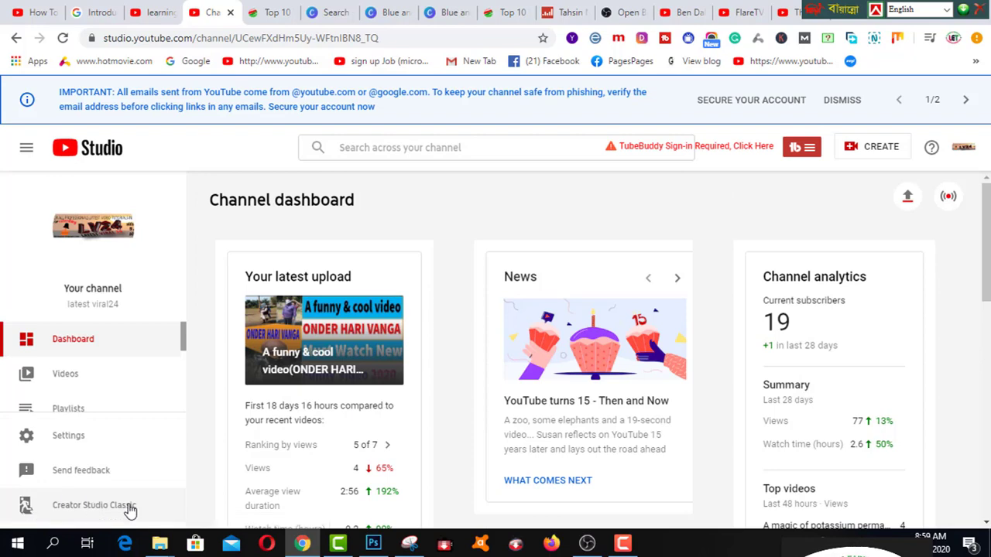
Step: Switch from YouTube Studio to Creator Studio Classic, giving Other as the reason for going back
{"action": "left_click", "coordinate": [27, 507]}
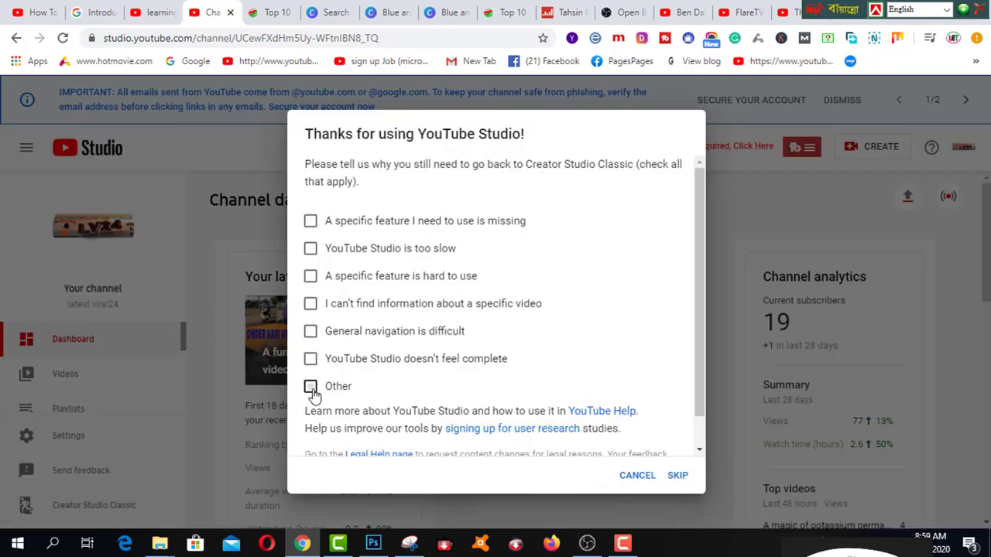
{"action": "left_click", "coordinate": [310, 386]}
{"action": "left_click", "coordinate": [673, 477]}
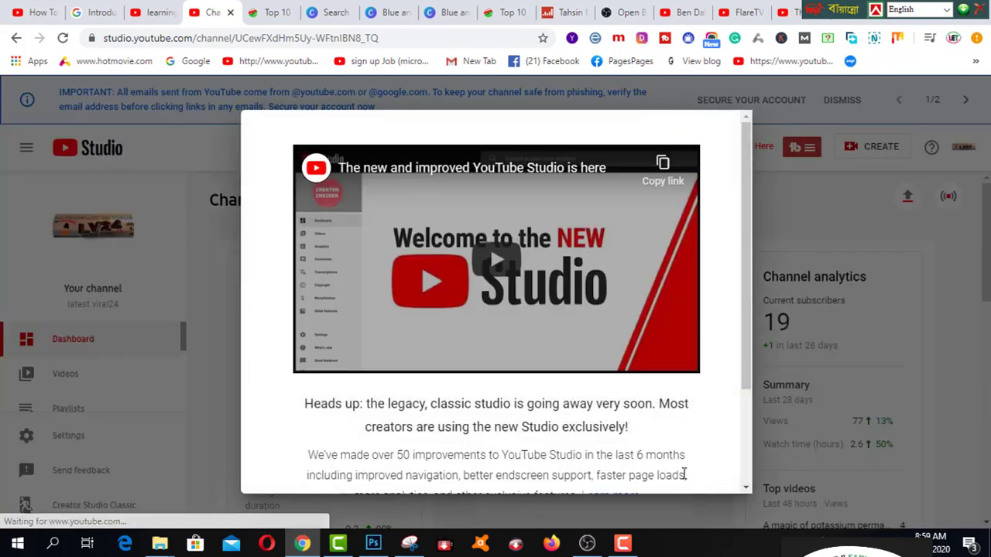
{"action": "scroll", "coordinate": [588, 424], "scroll_direction": "down", "scroll_amount": 3}
{"action": "left_click", "coordinate": [520, 448]}
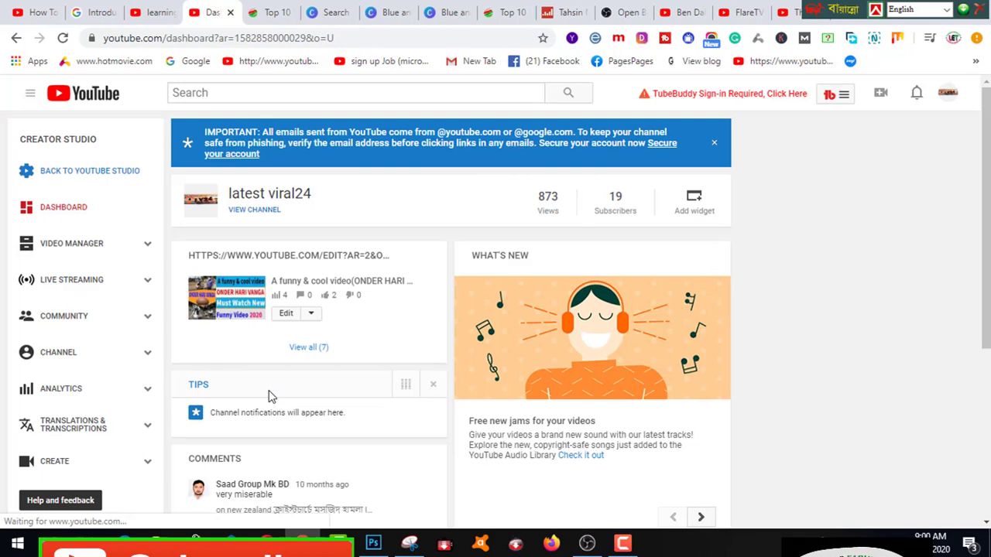
Step: Open the live streaming section in Creator Studio Classic and look over the help article behind its Learn more link
{"action": "left_click", "coordinate": [84, 286]}
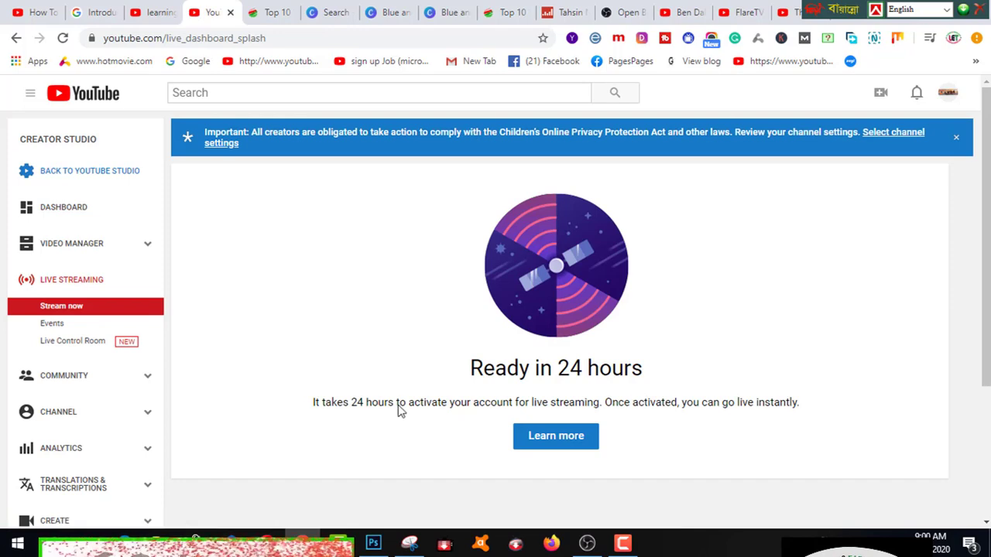
{"action": "left_click", "coordinate": [554, 438]}
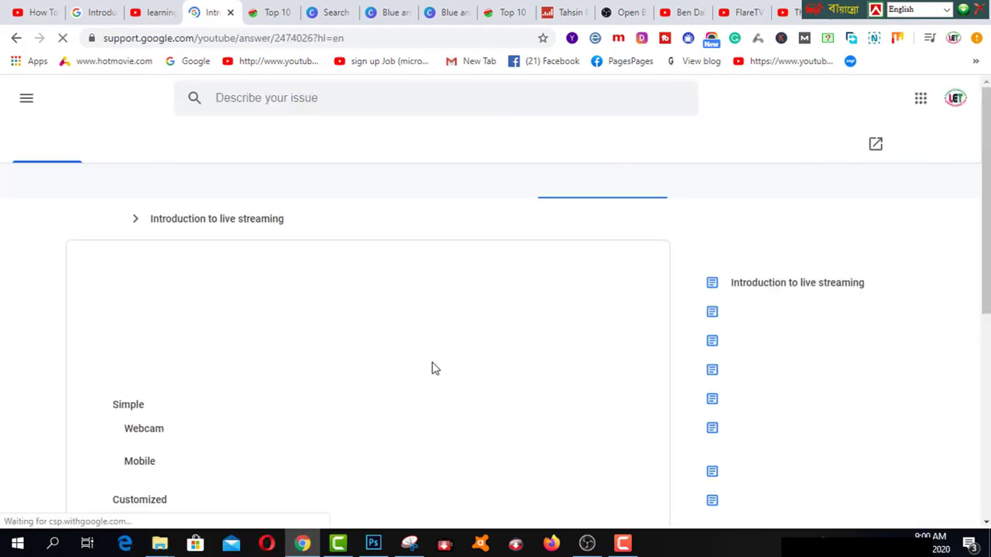
{"action": "scroll", "coordinate": [411, 333], "scroll_direction": "down", "scroll_amount": 3}
{"action": "scroll", "coordinate": [382, 338], "scroll_direction": "up", "scroll_amount": 3}
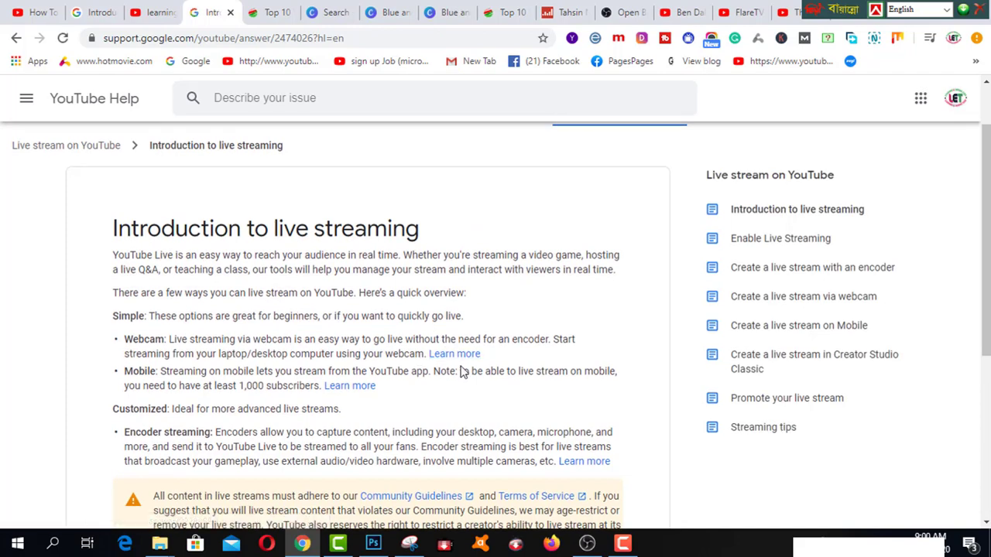
Step: Switch to OBS and review where the server address and stream key go in the stream settings
{"action": "left_click", "coordinate": [588, 544]}
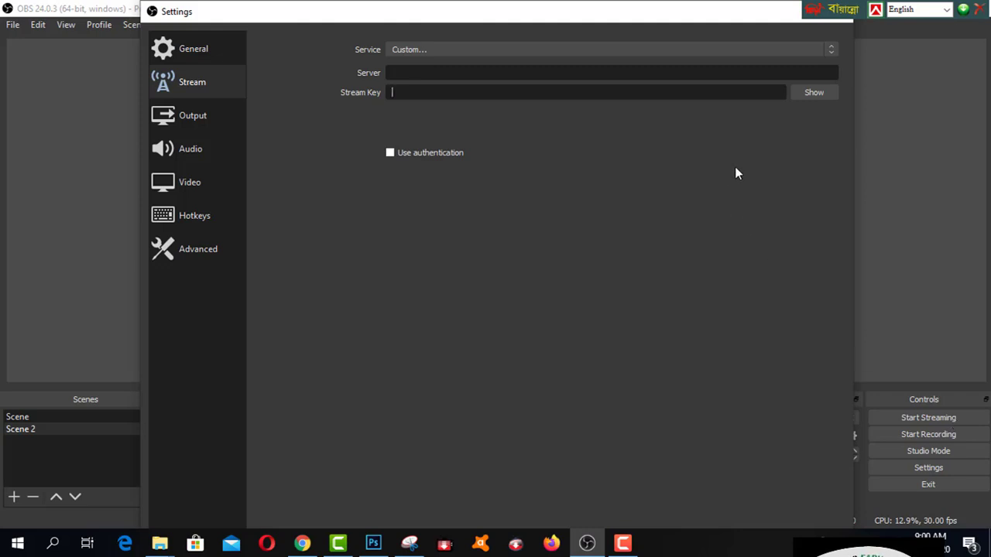
{"action": "left_click_drag", "start_coordinate": [814, 16], "coordinate": [860, 73]}
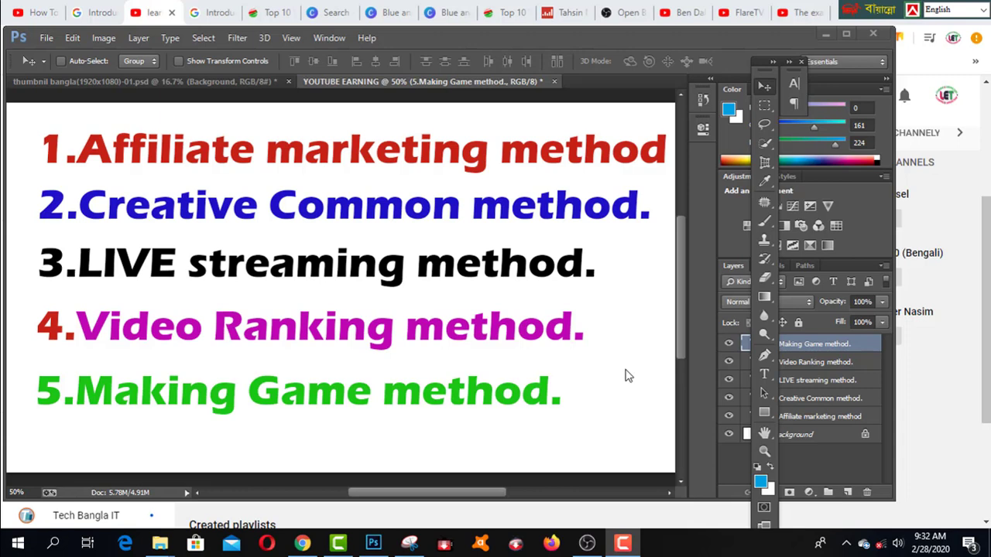
Step: Maximize the Photoshop window to show the full list of five YouTube earning methods
{"action": "left_click", "coordinate": [846, 34]}
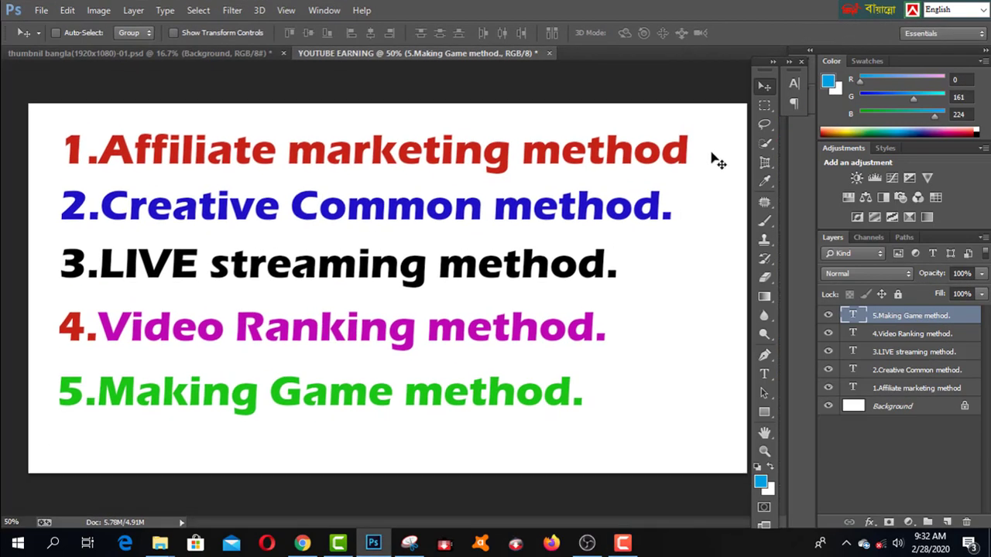